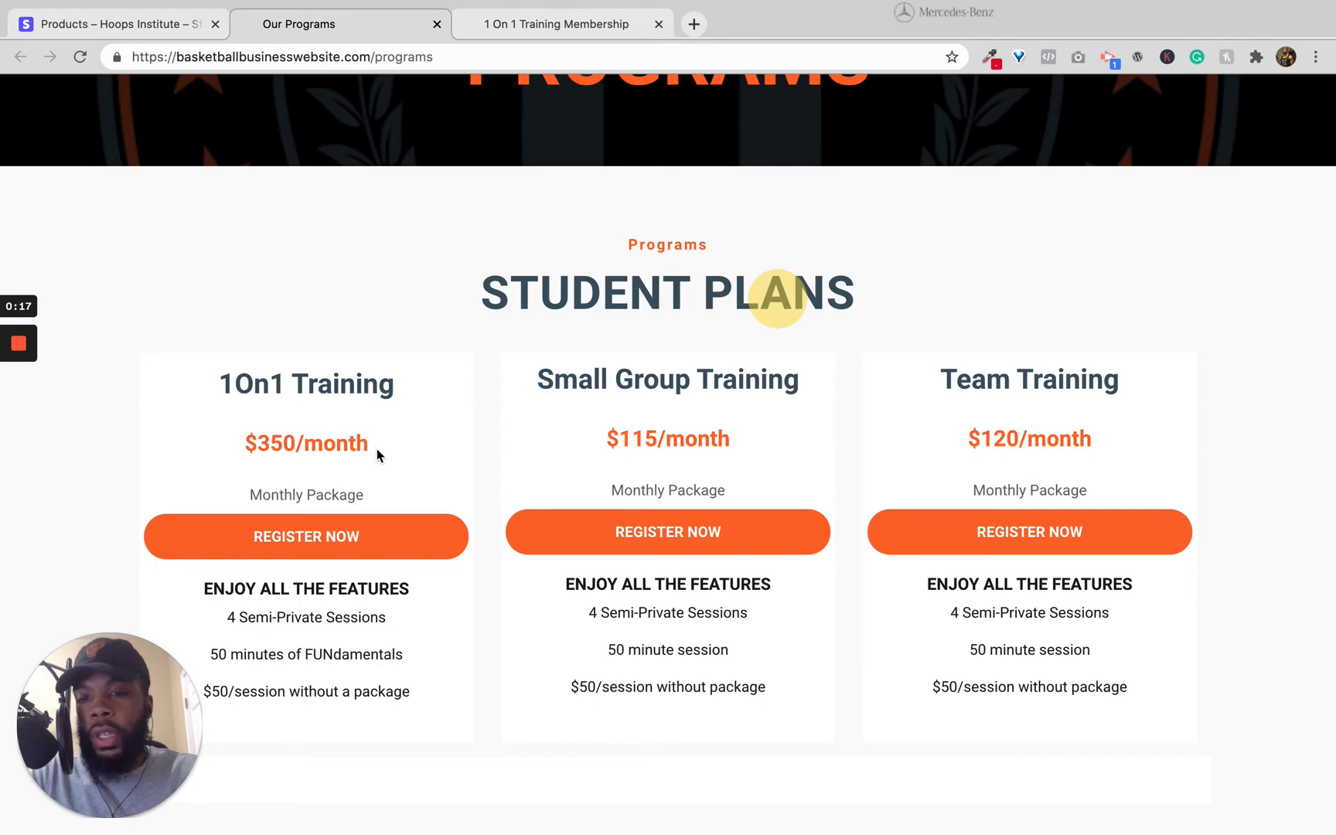
# - Review the student plans on the Programs page and view the 1 on 1 training membership order page
pyautogui.scroll(-3, 377, 448)
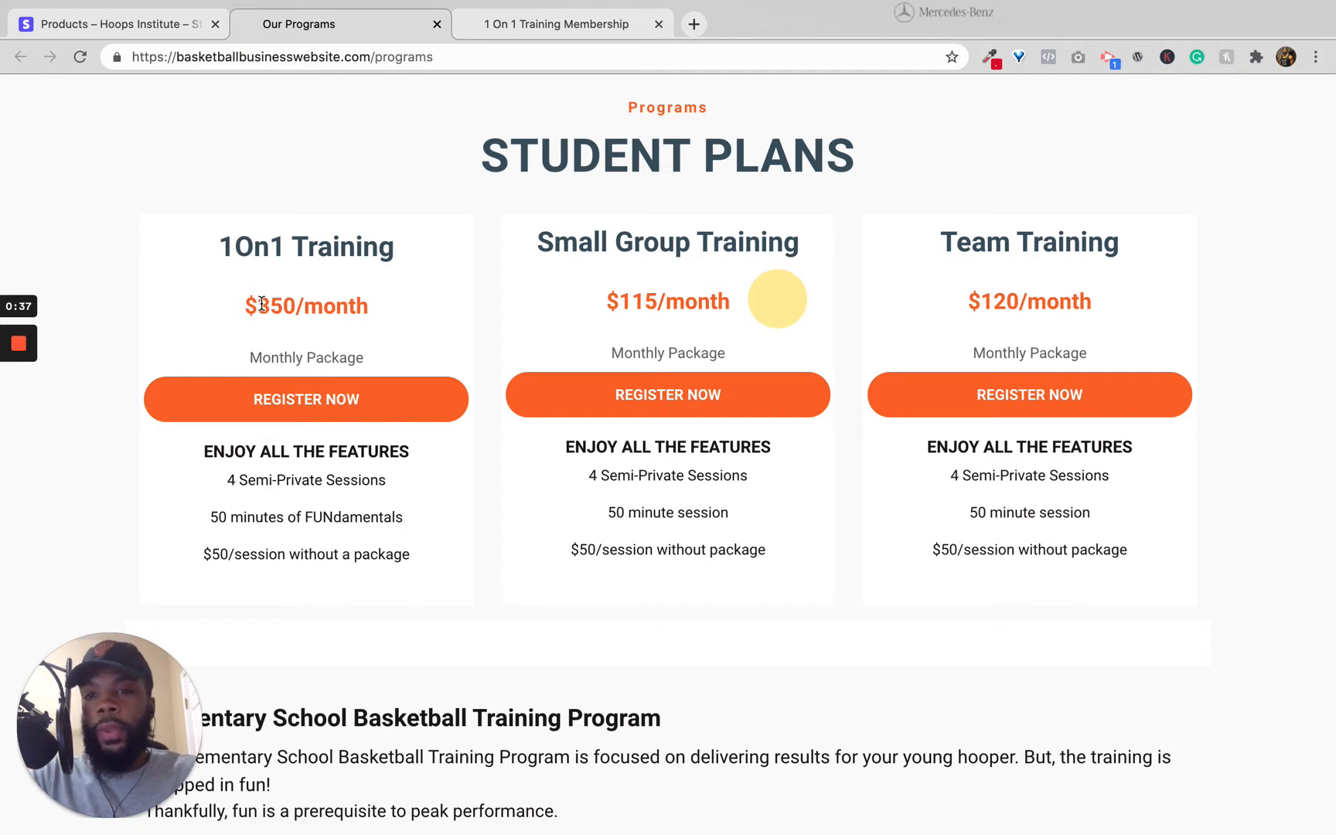
pyautogui.scroll(-2, 252, 276)
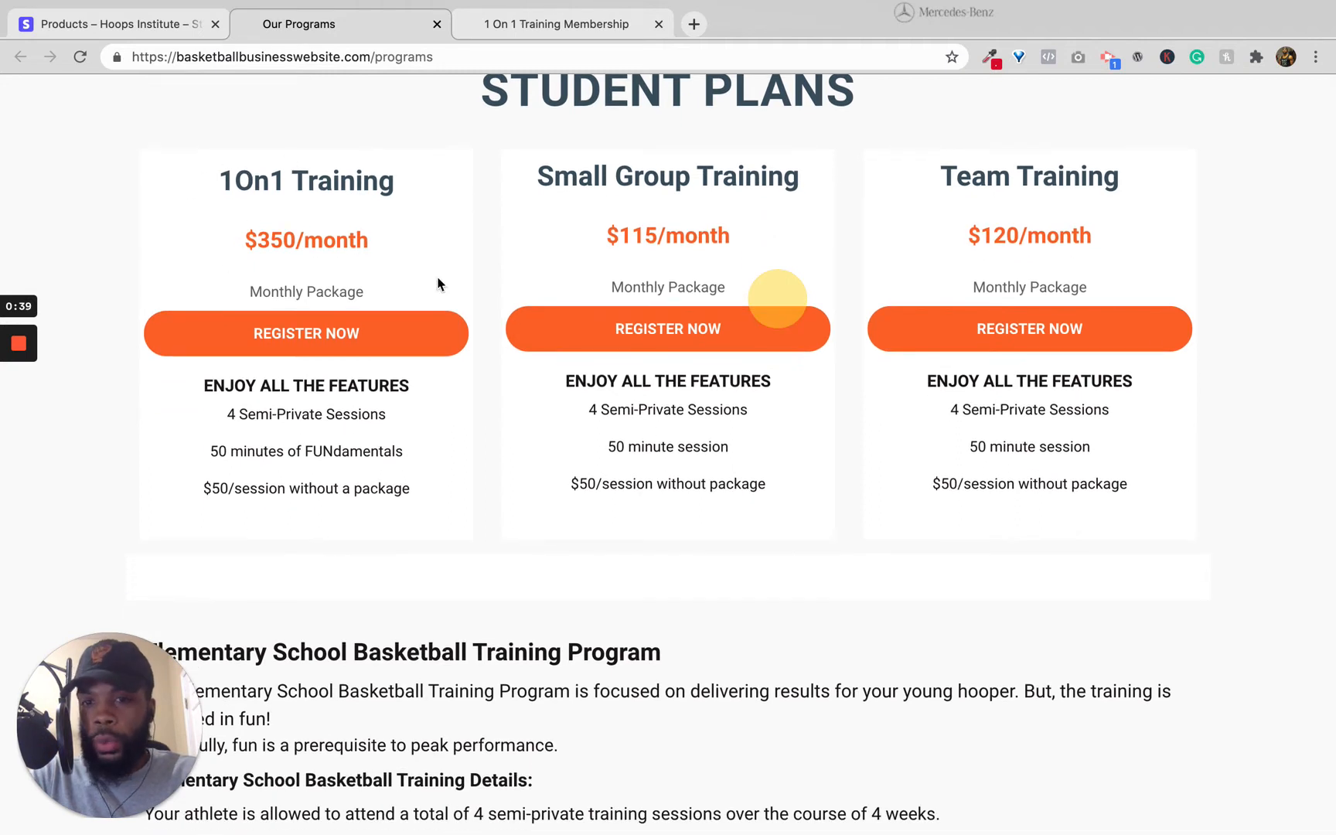
pyautogui.scroll(-5, 367, 575)
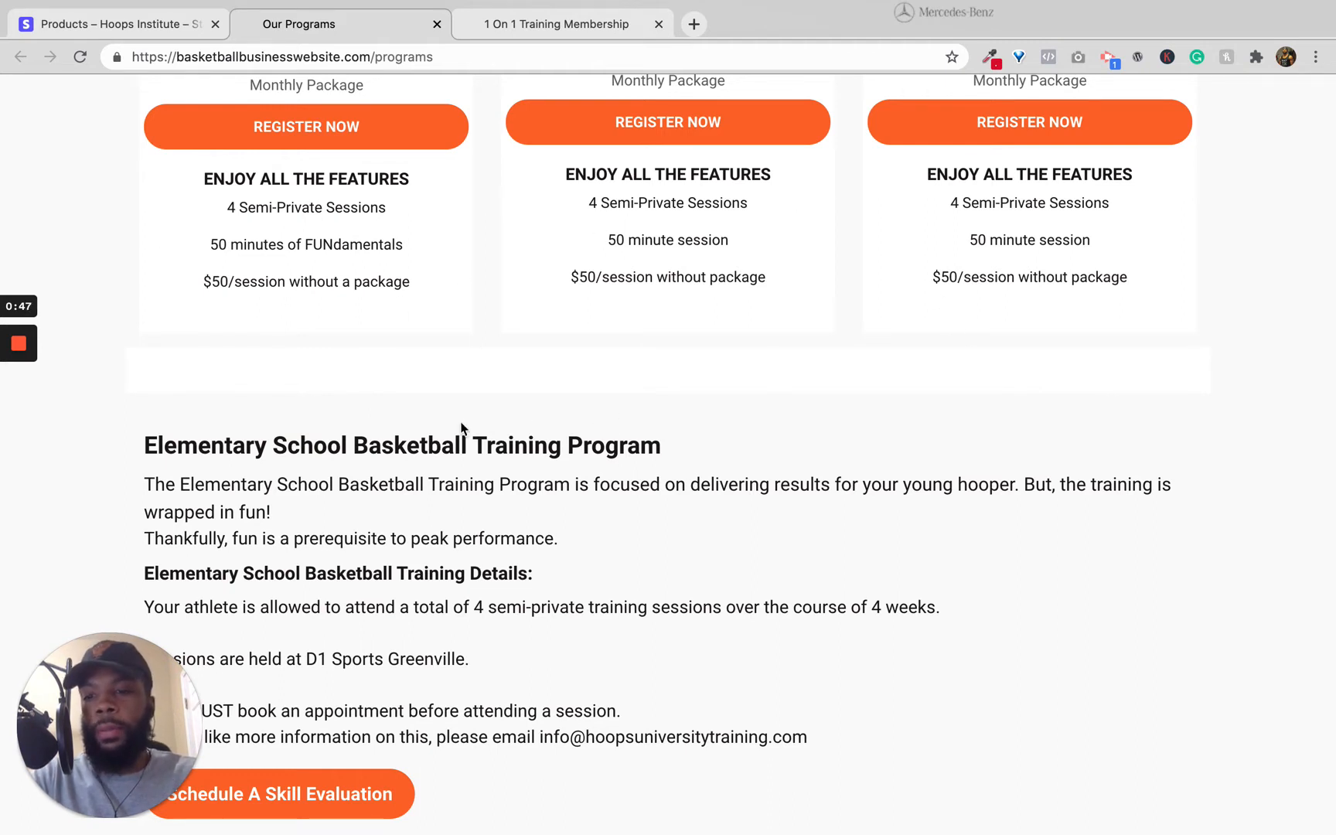
pyautogui.scroll(4, 310, 438)
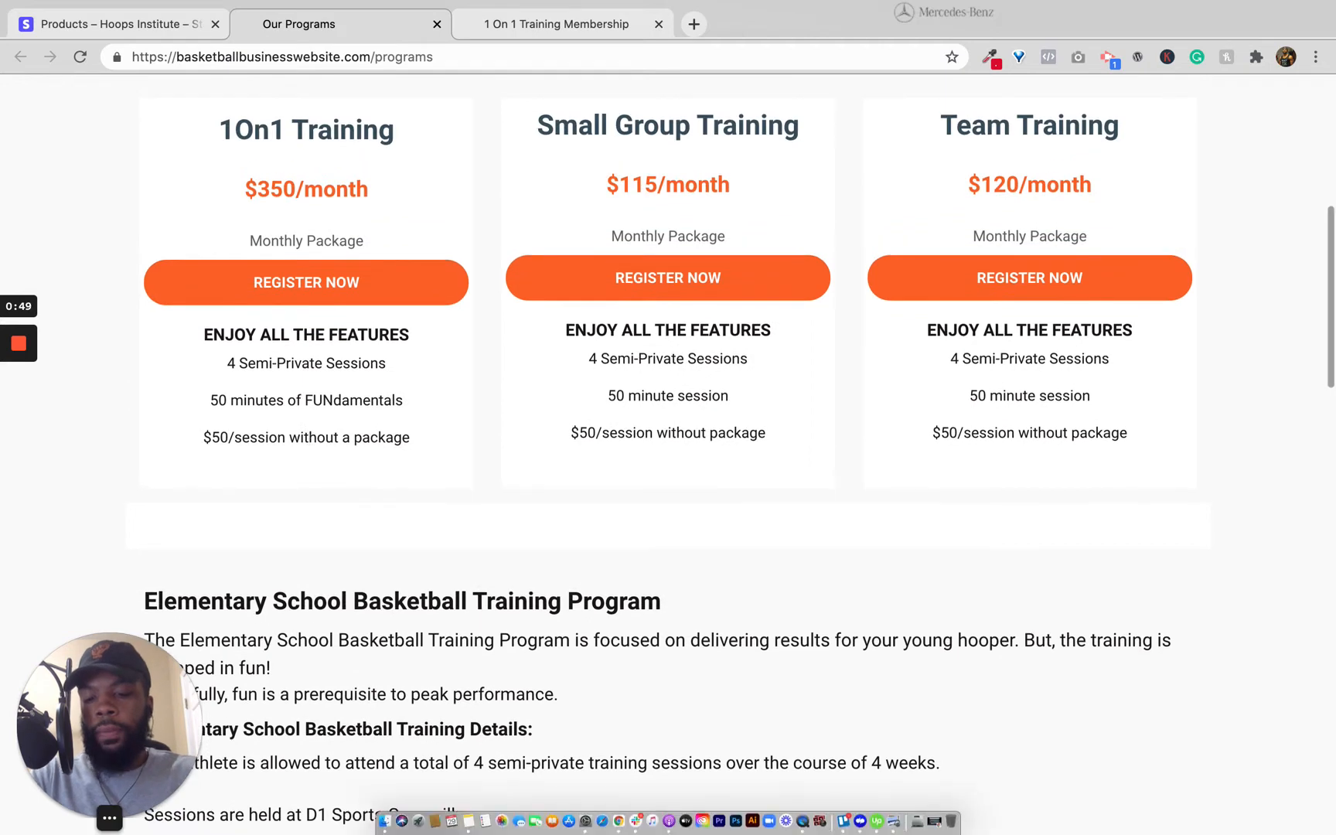
pyautogui.scroll(2, 406, 542)
pyautogui.scroll(2, 406, 542)
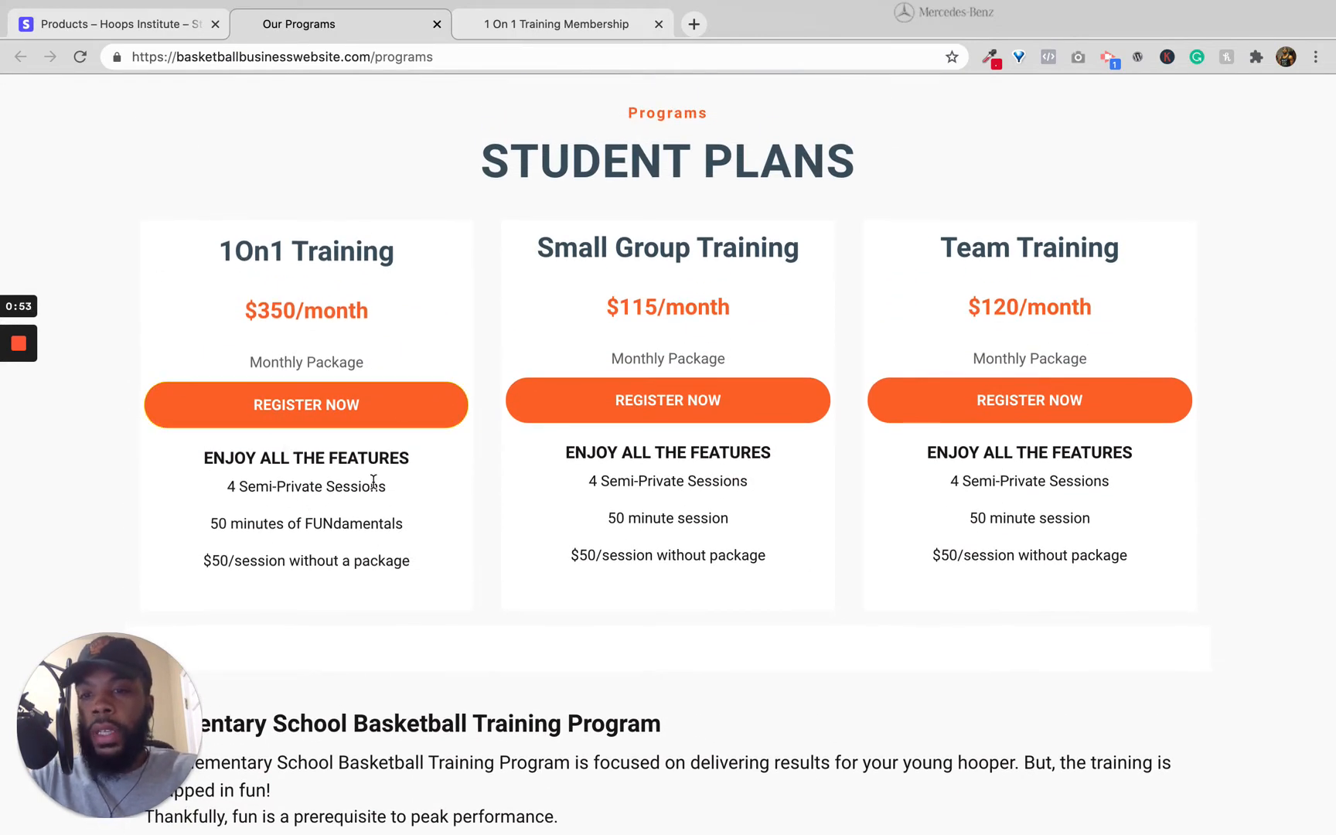
pyautogui.click(509, 28)
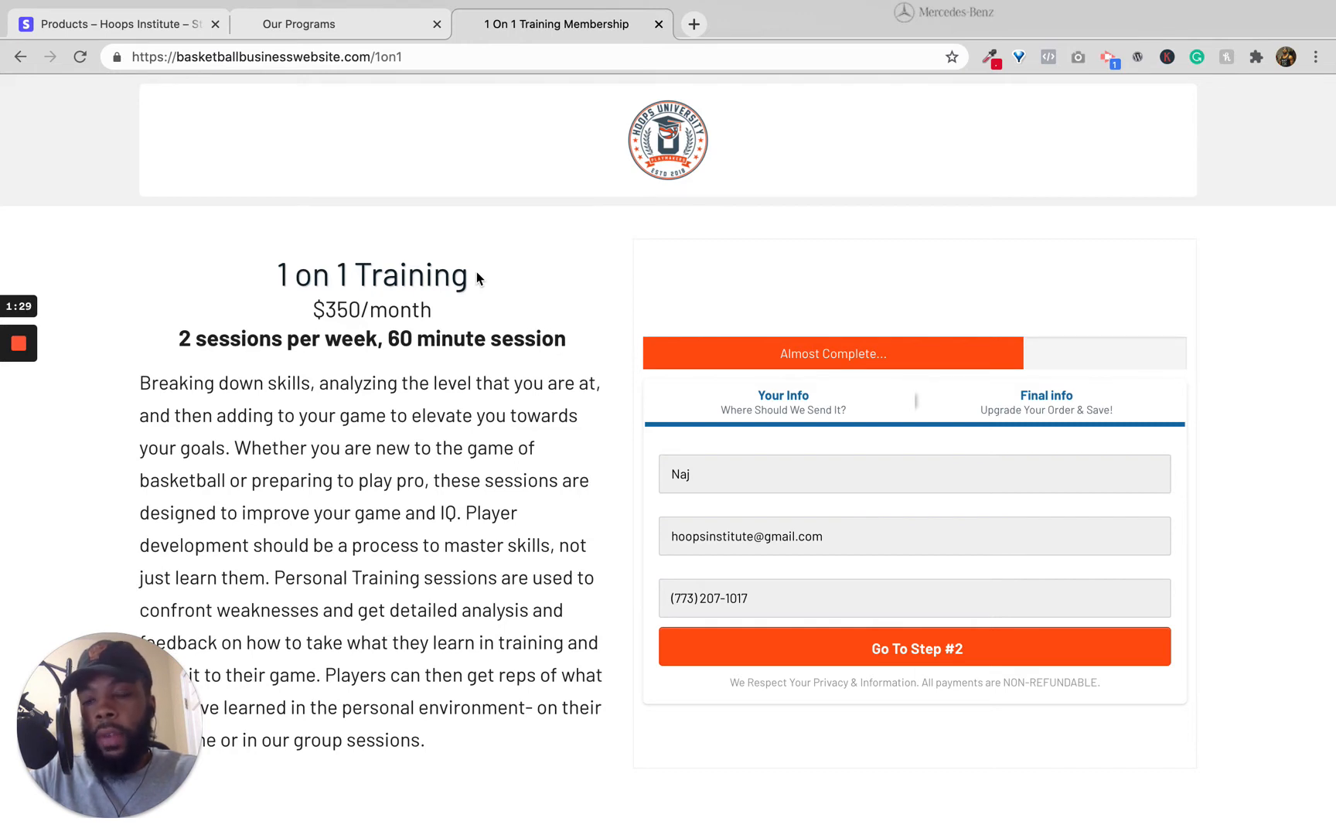
# - Switch to the Stripe products list and start a new product named "1 On 1 Training 4x"
pyautogui.click(143, 27)
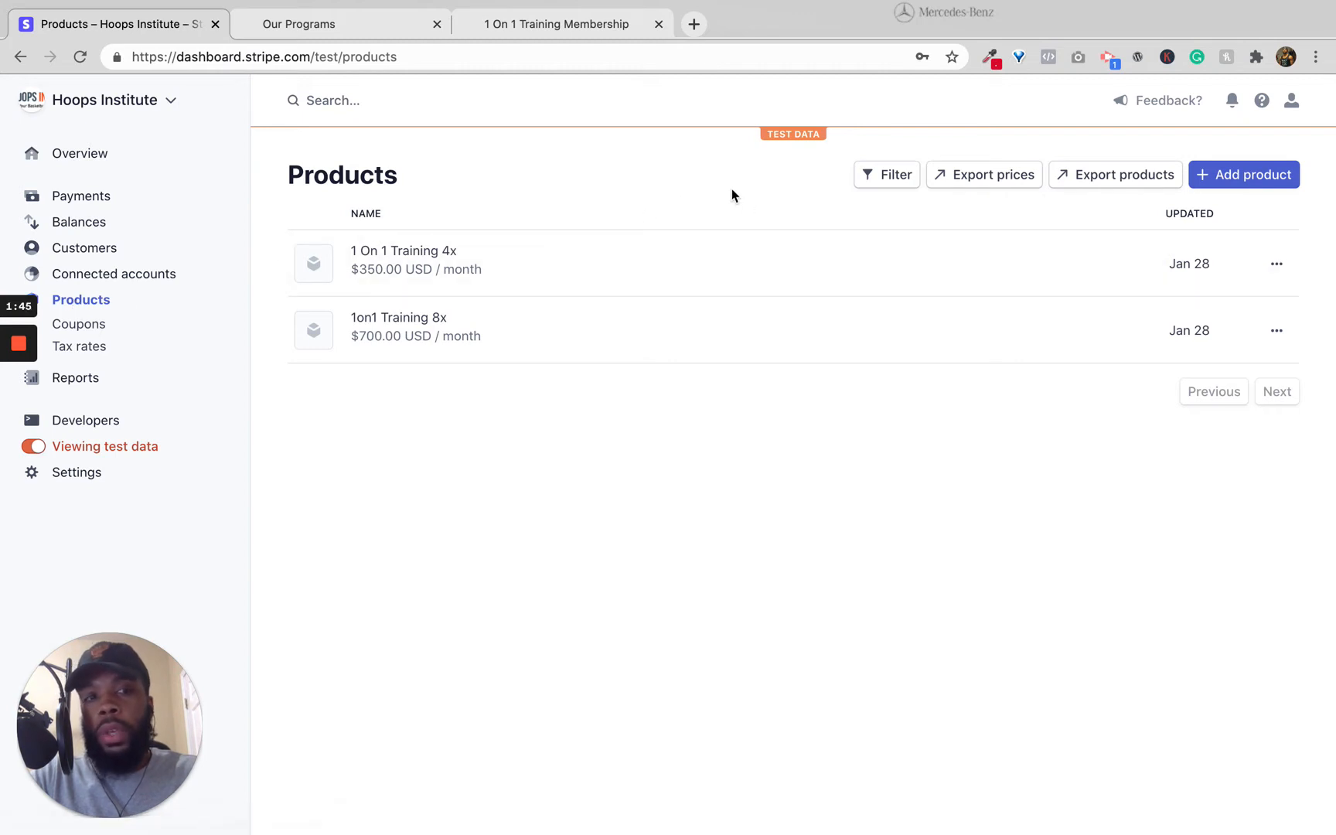
pyautogui.click(1234, 178)
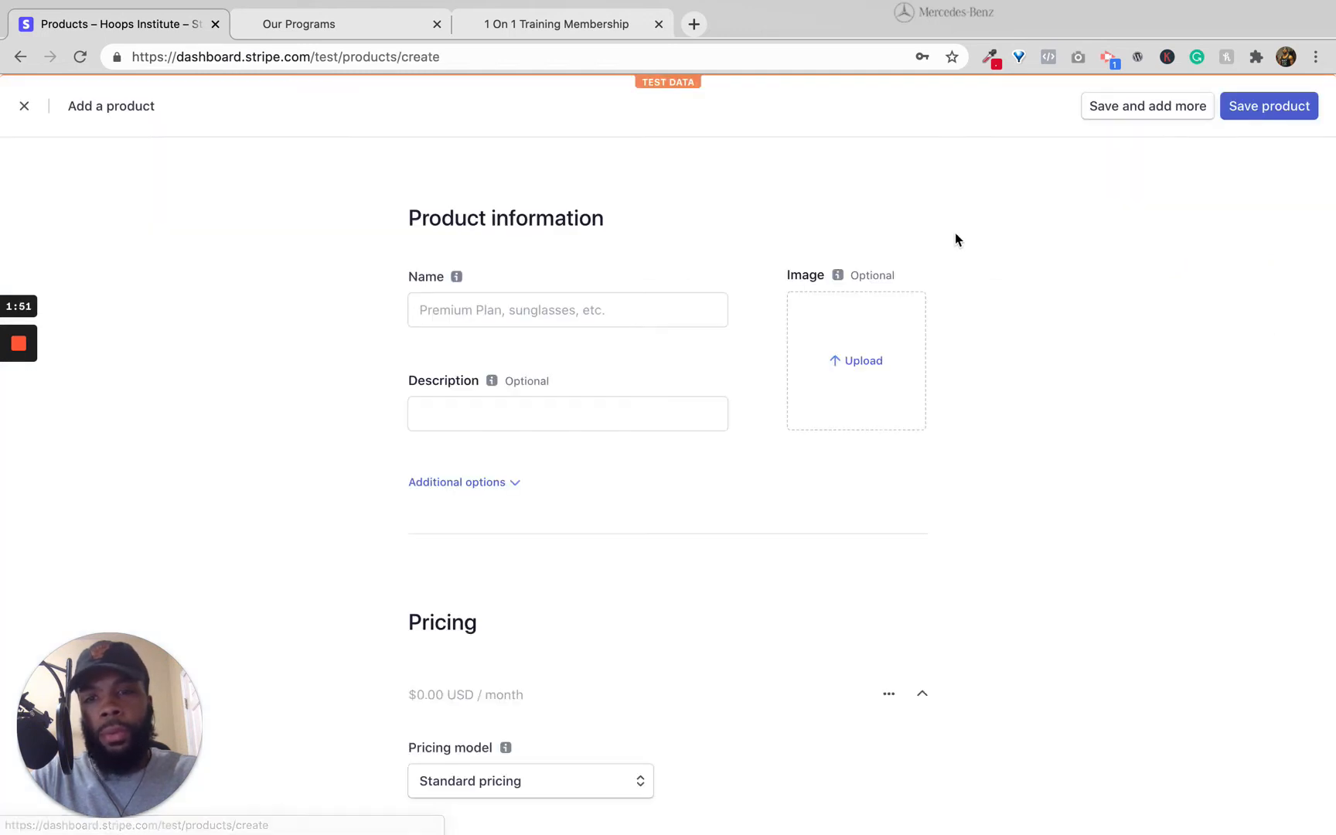
pyautogui.click(504, 316)
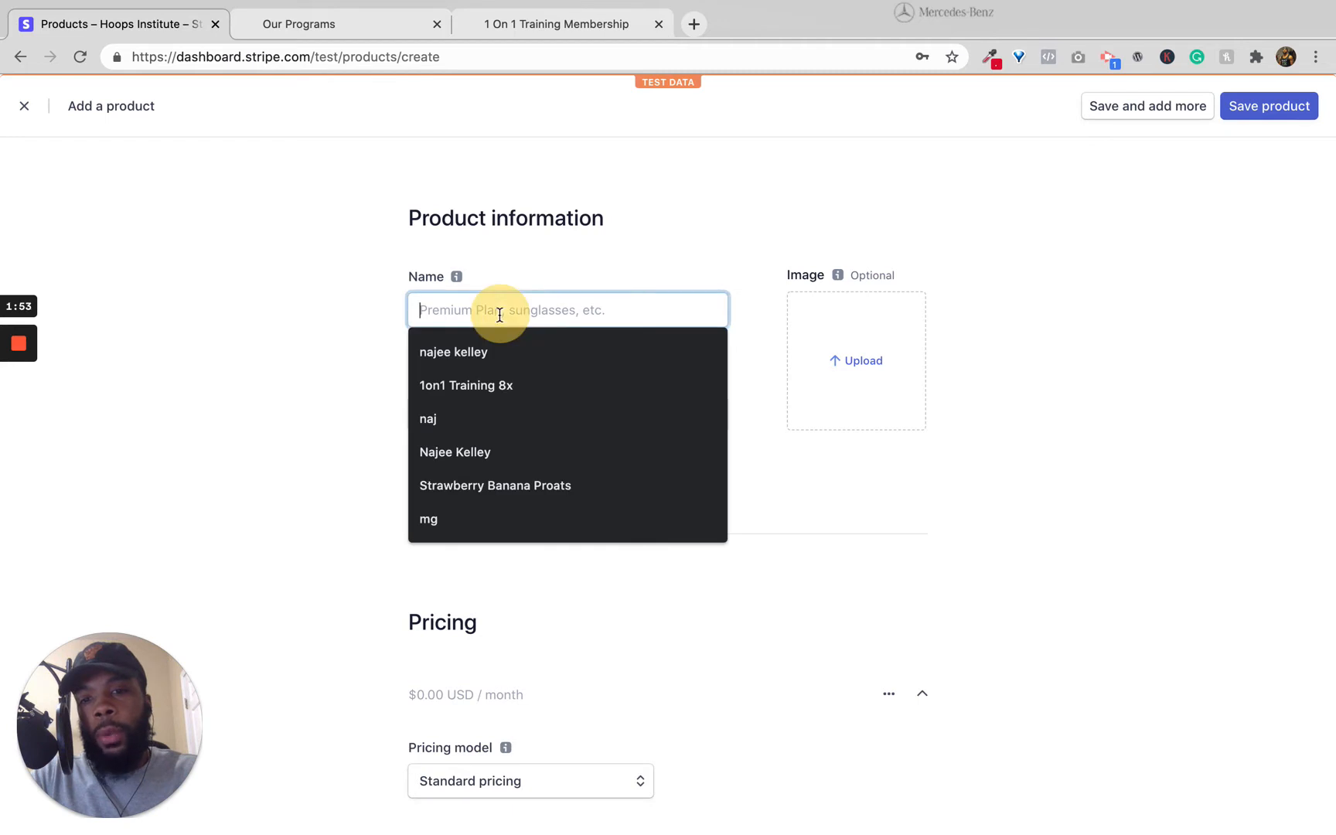
pyautogui.write('1 On 1 Training 4x')
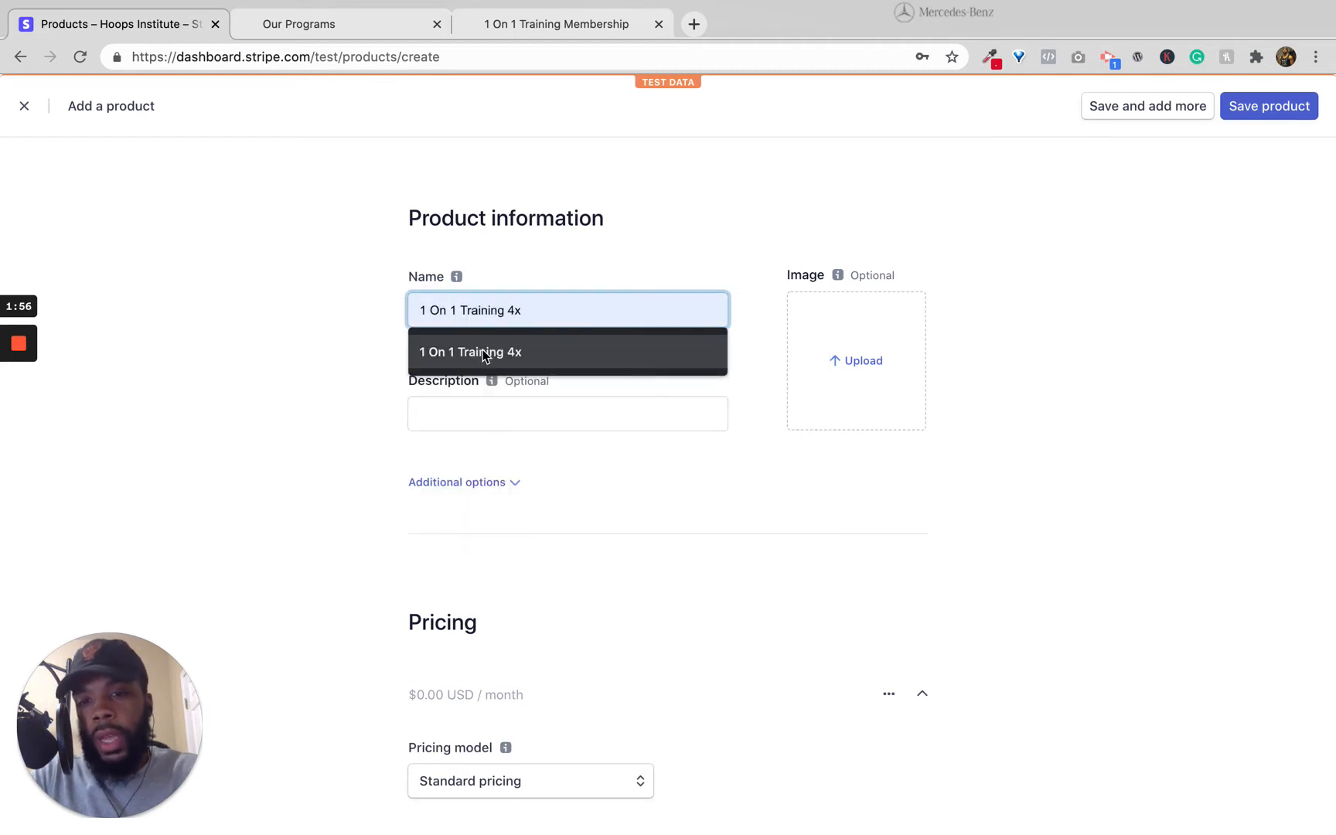
pyautogui.click(482, 349)
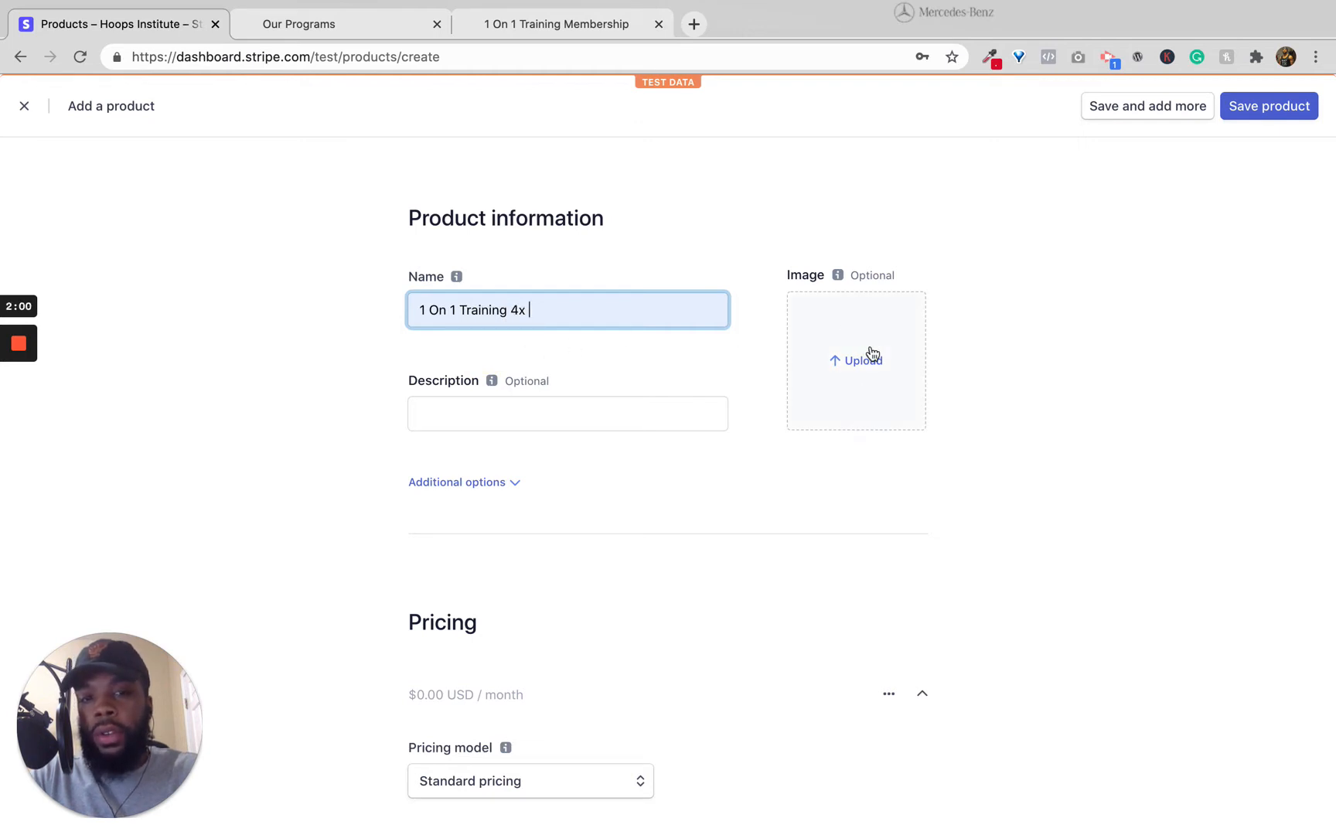
# - Give the new product a standard recurring price of 350.00 USD billed monthly, and close the form without saving
pyautogui.scroll(-3, 620, 596)
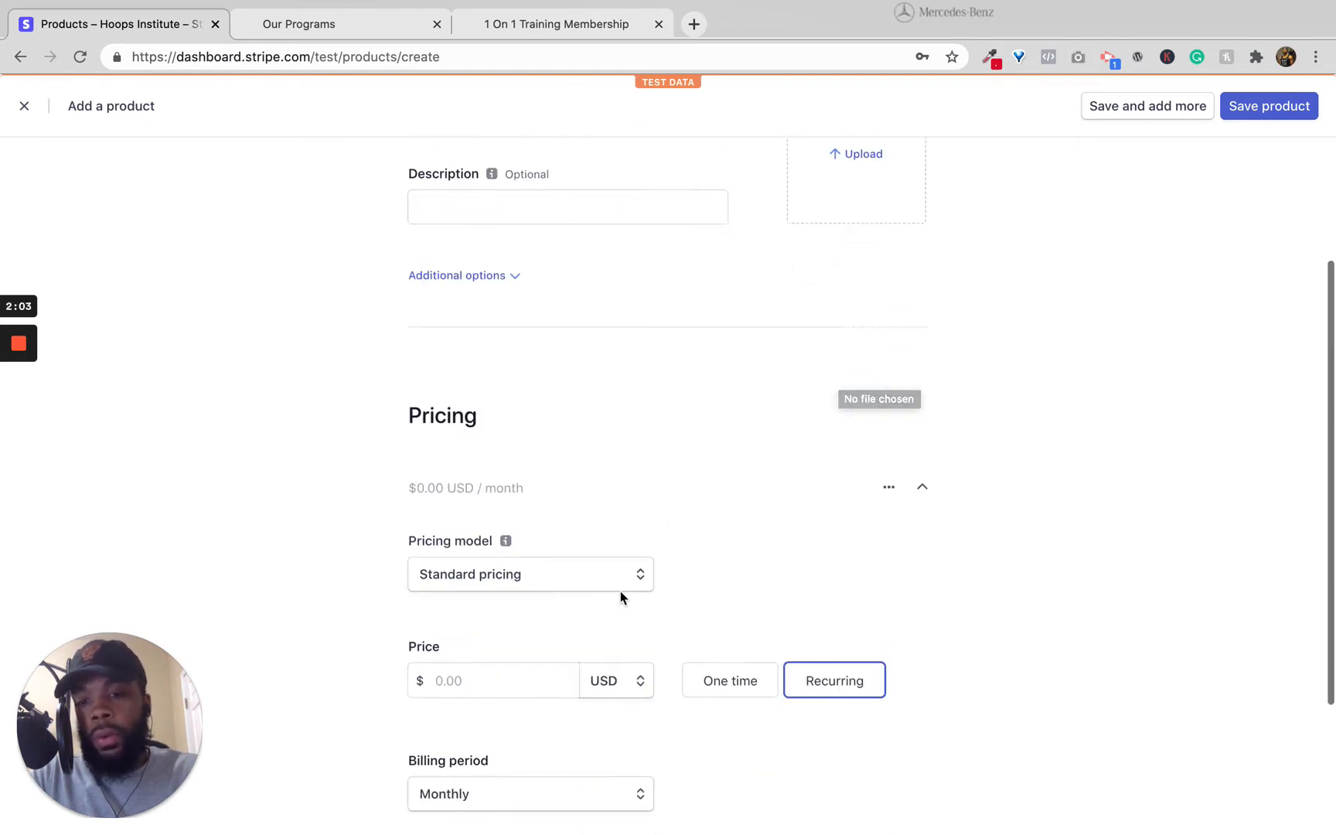
pyautogui.scroll(-5, 620, 597)
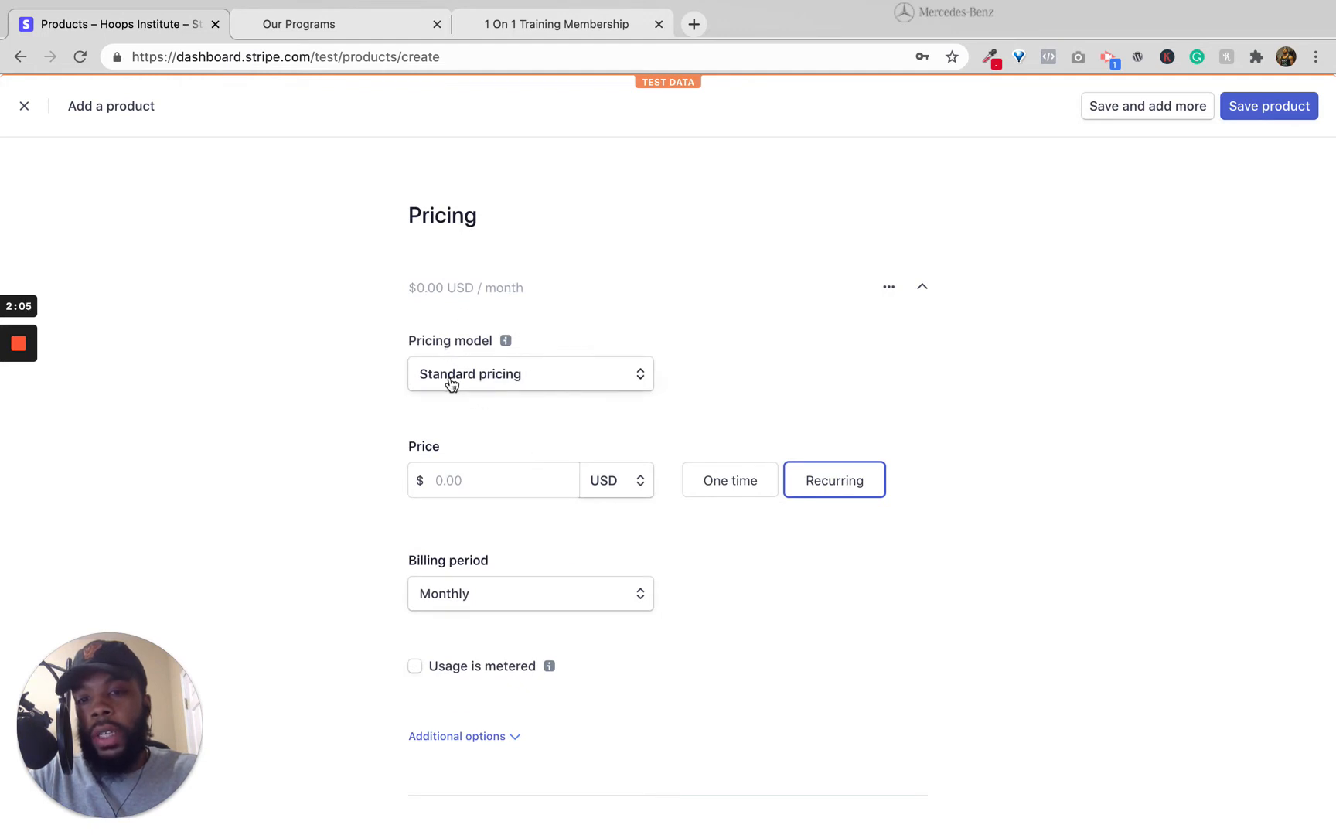
pyautogui.click(444, 481)
pyautogui.click(478, 374)
pyautogui.click(339, 393)
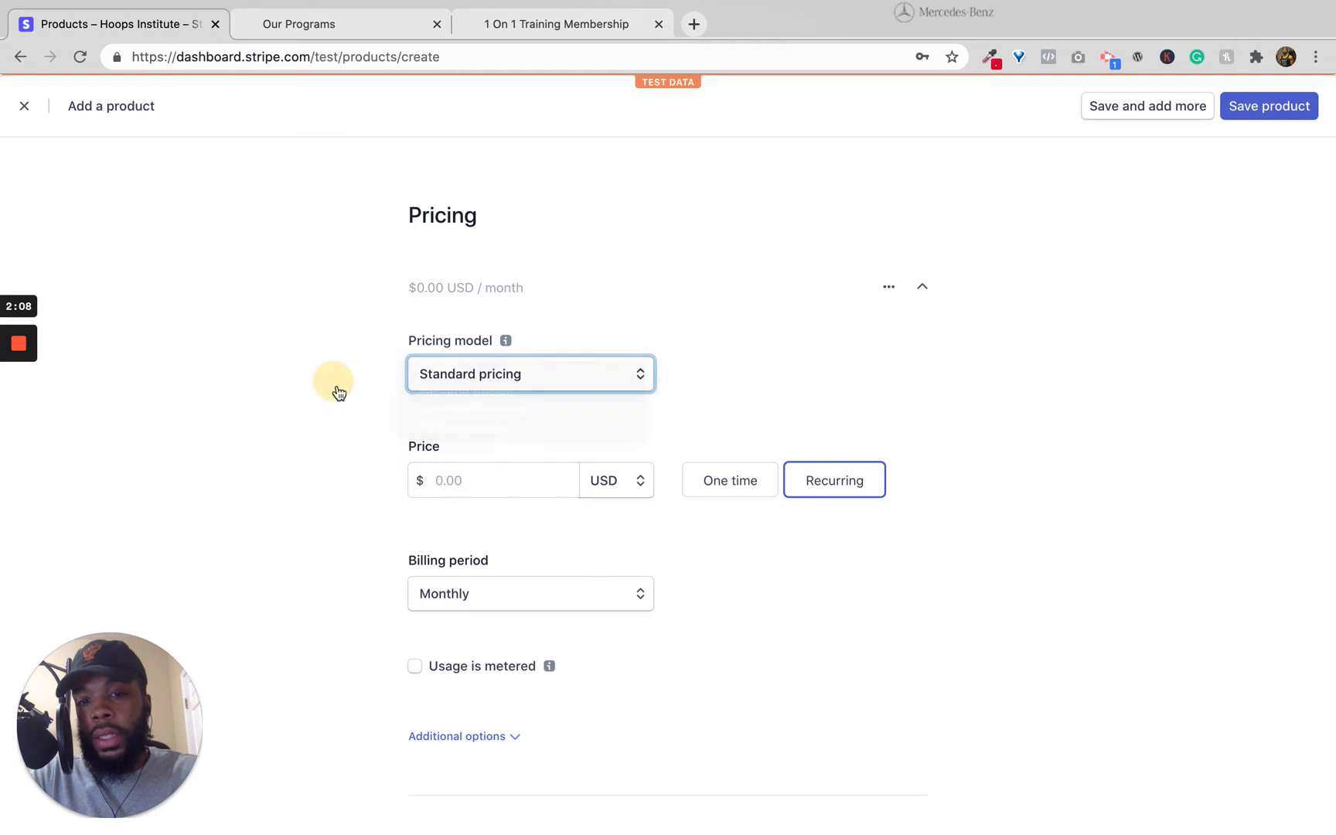
pyautogui.click(439, 480)
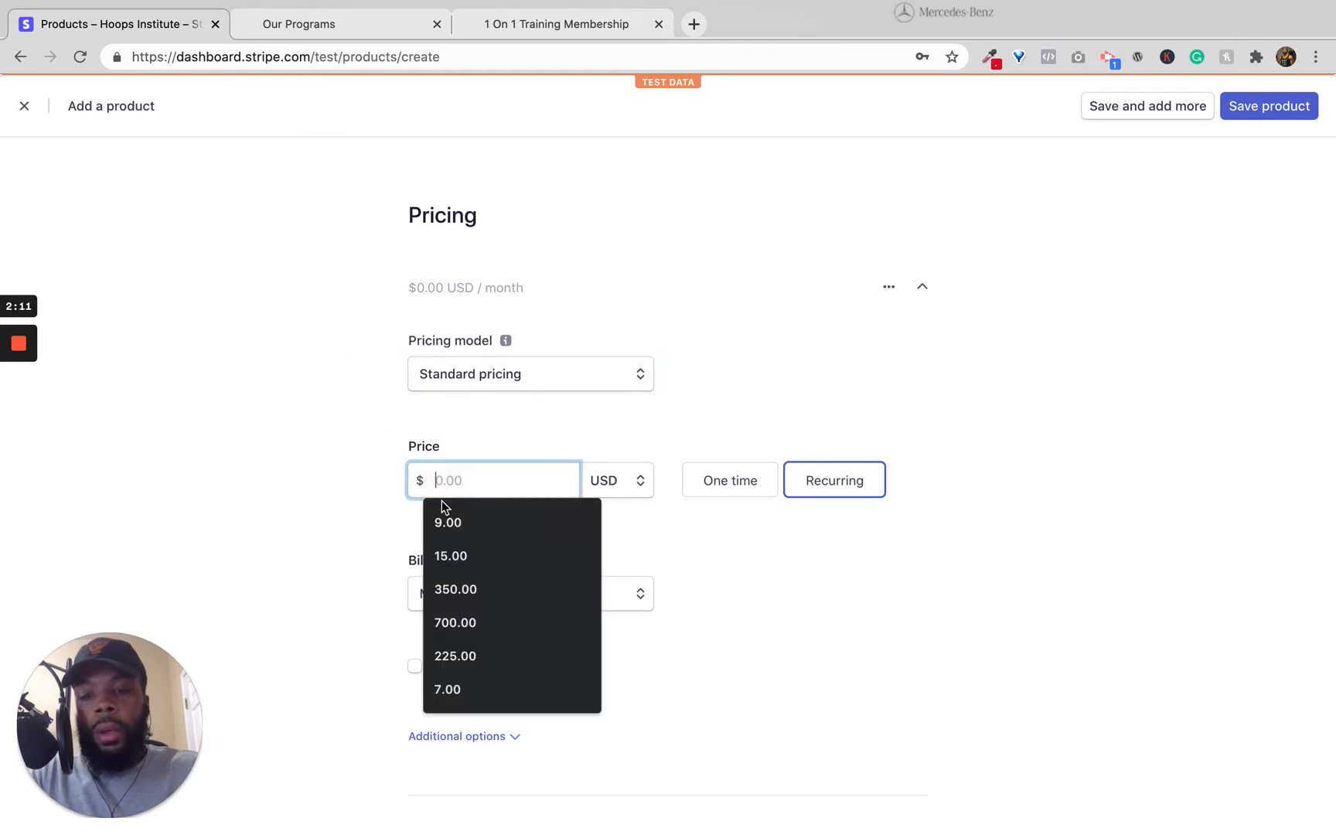
pyautogui.write('350')
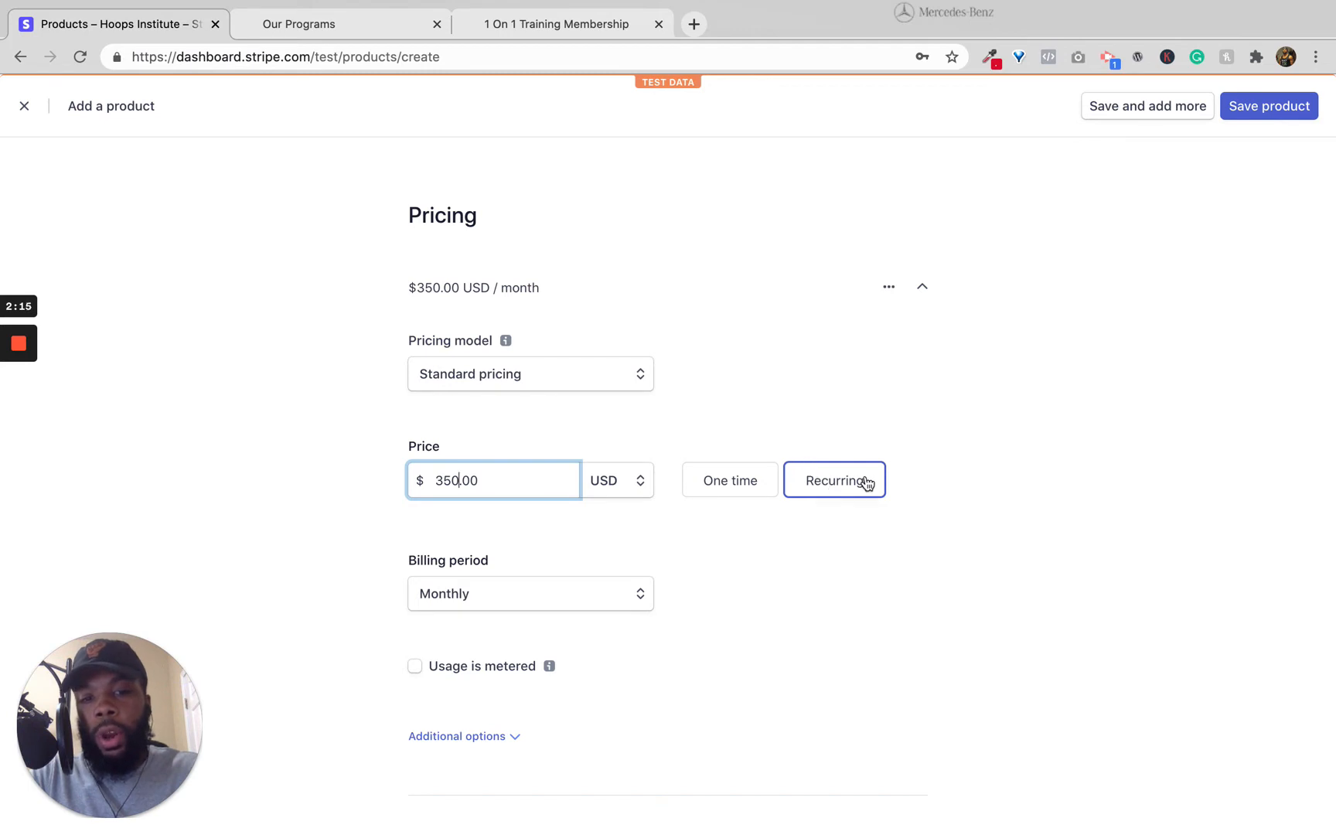
pyautogui.click(495, 601)
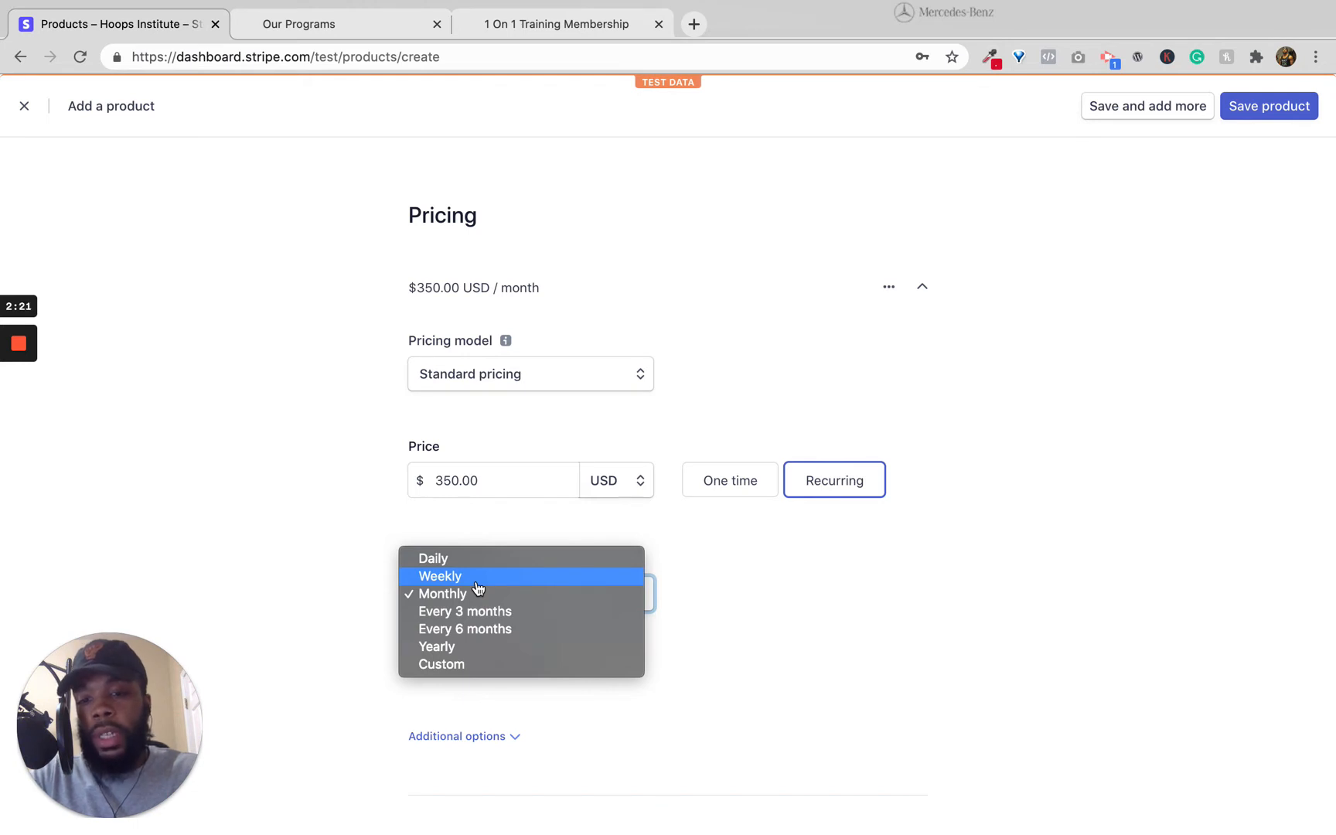
pyautogui.click(728, 589)
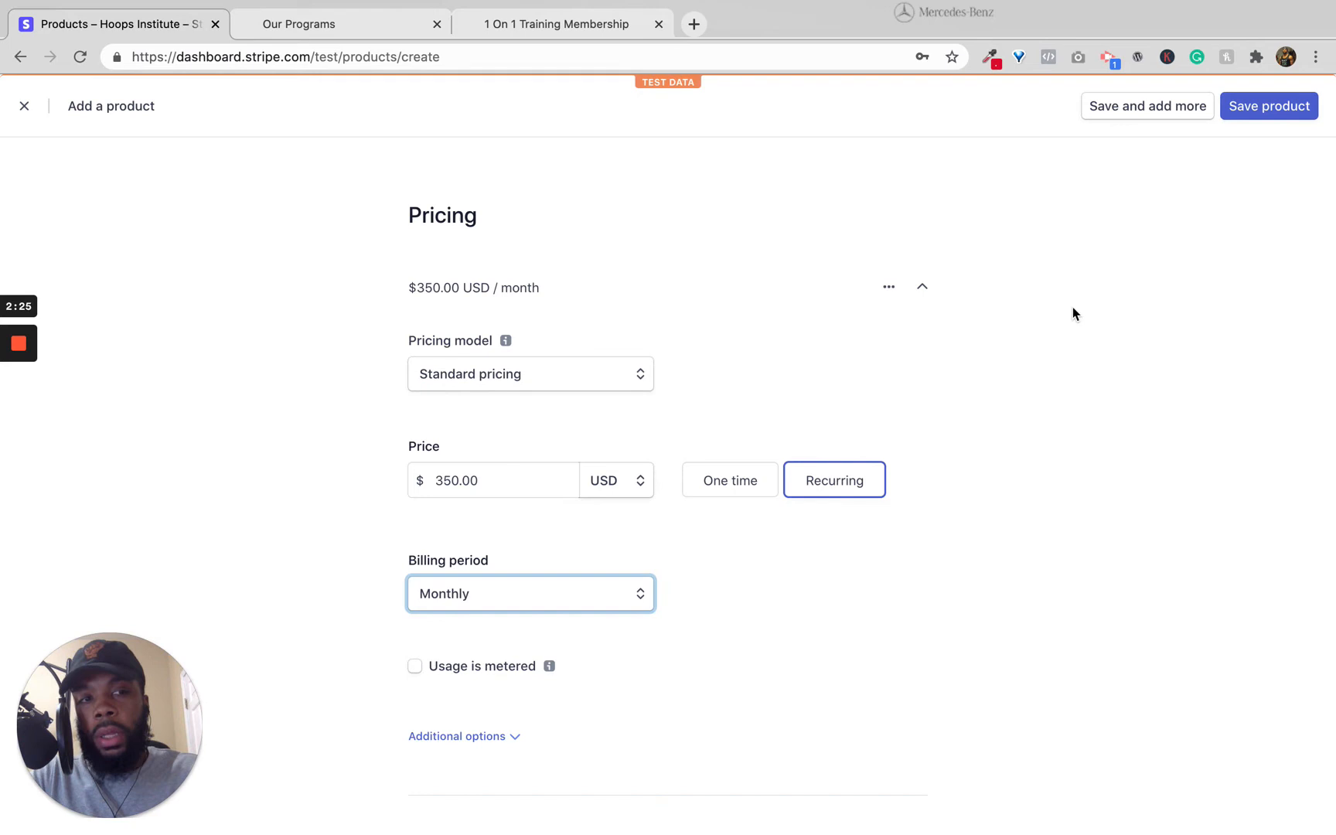
pyautogui.scroll(5, 1073, 313)
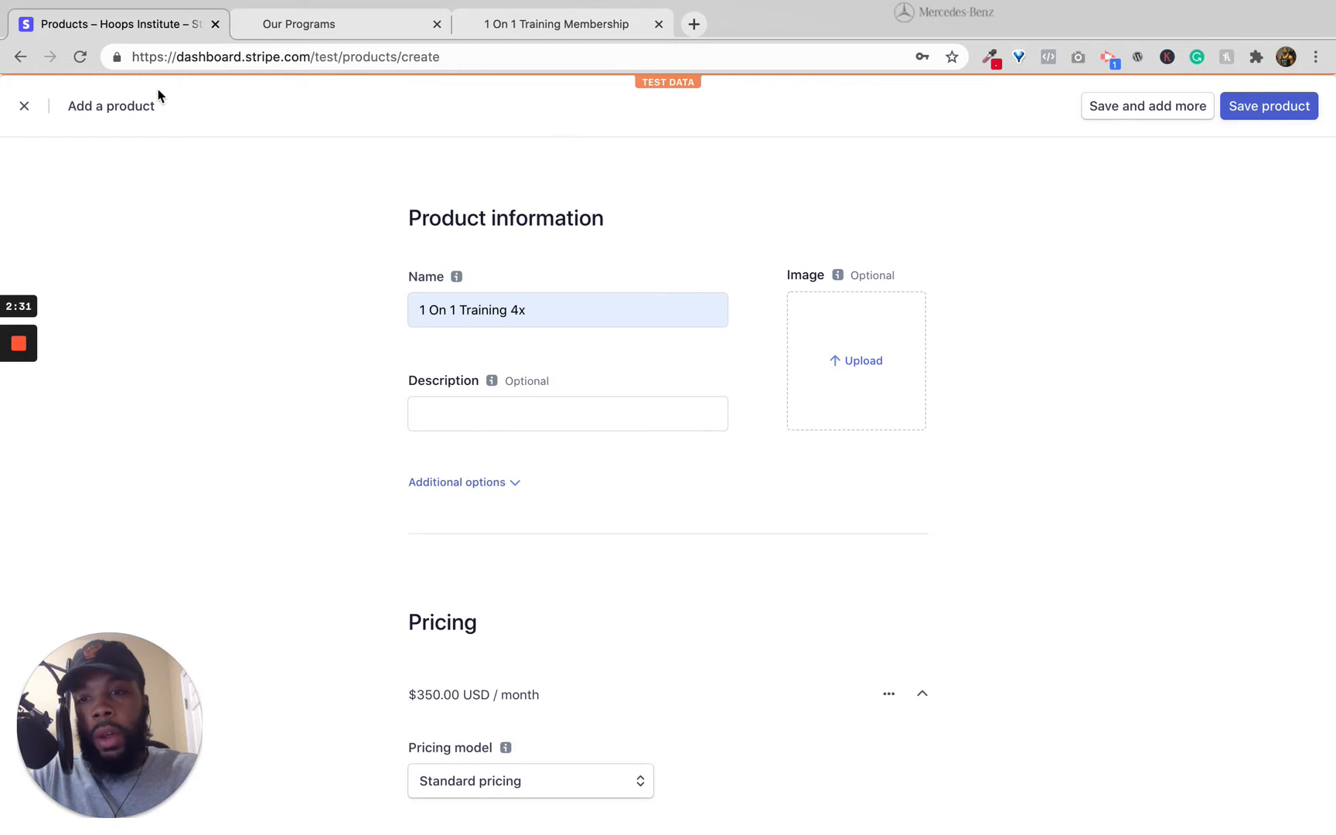
pyautogui.click(25, 108)
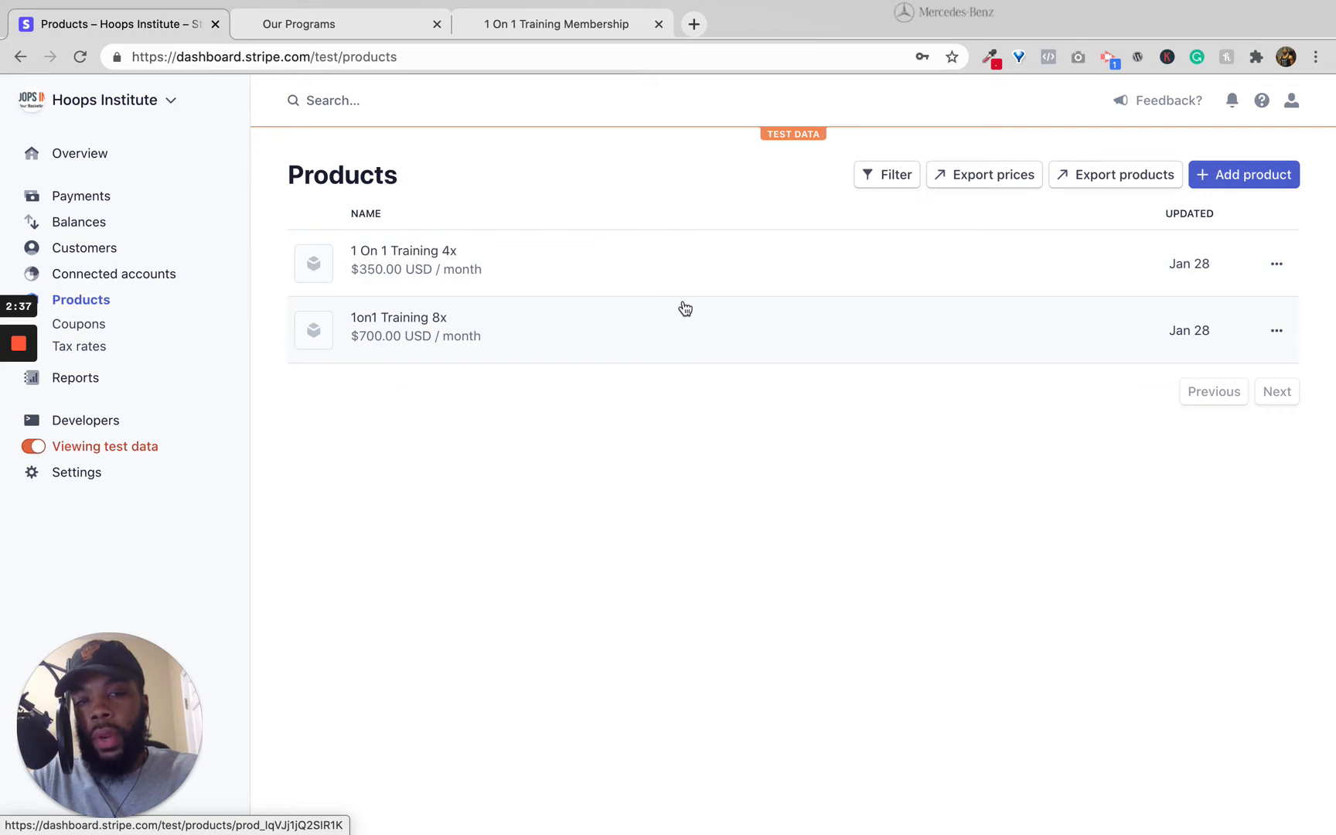
# - Start another product with a recurring price of 700.00 USD billed monthly, and close the form without saving
pyautogui.click(1239, 172)
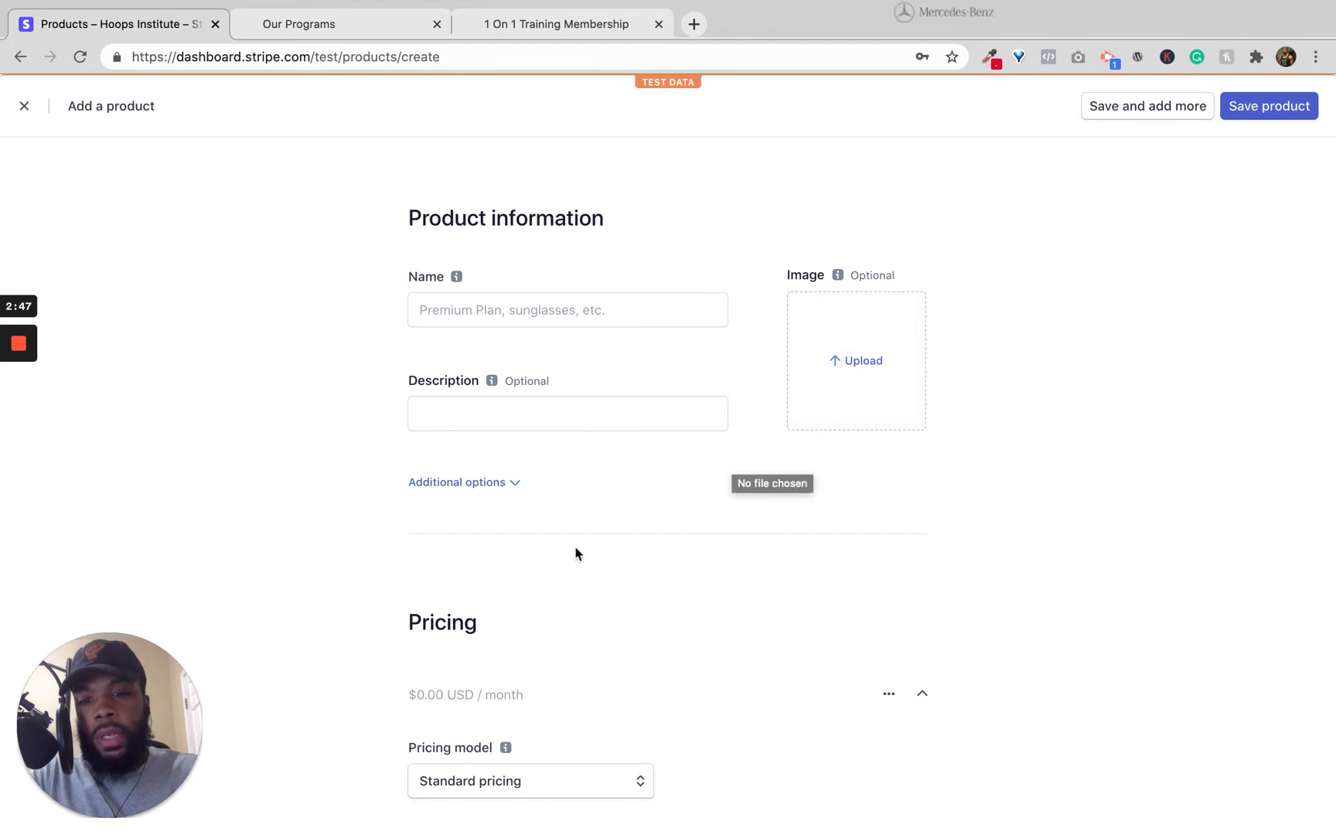
pyautogui.scroll(-3, 575, 552)
pyautogui.scroll(-1, 541, 541)
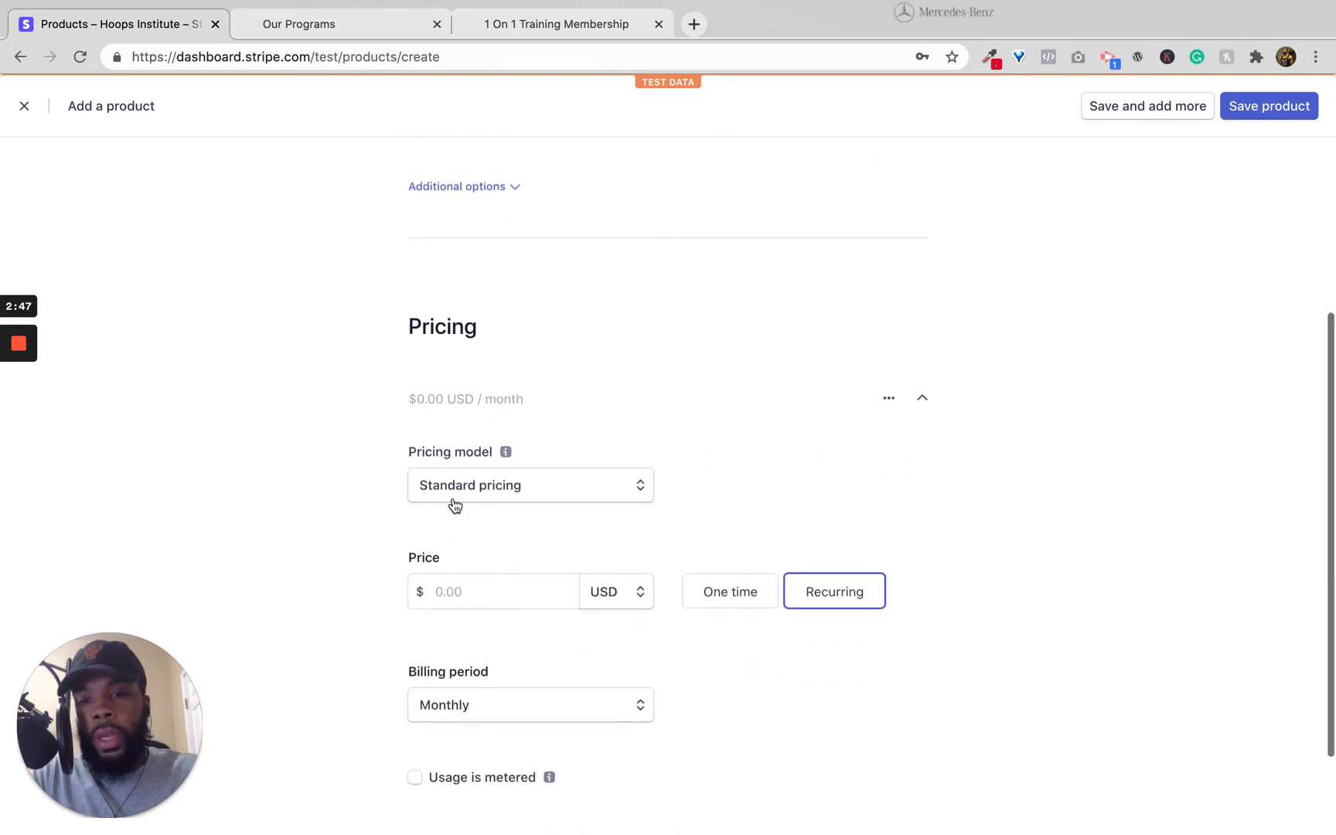
pyautogui.scroll(-1, 440, 572)
pyautogui.scroll(-1, 447, 585)
pyautogui.click(441, 550)
pyautogui.write('9')
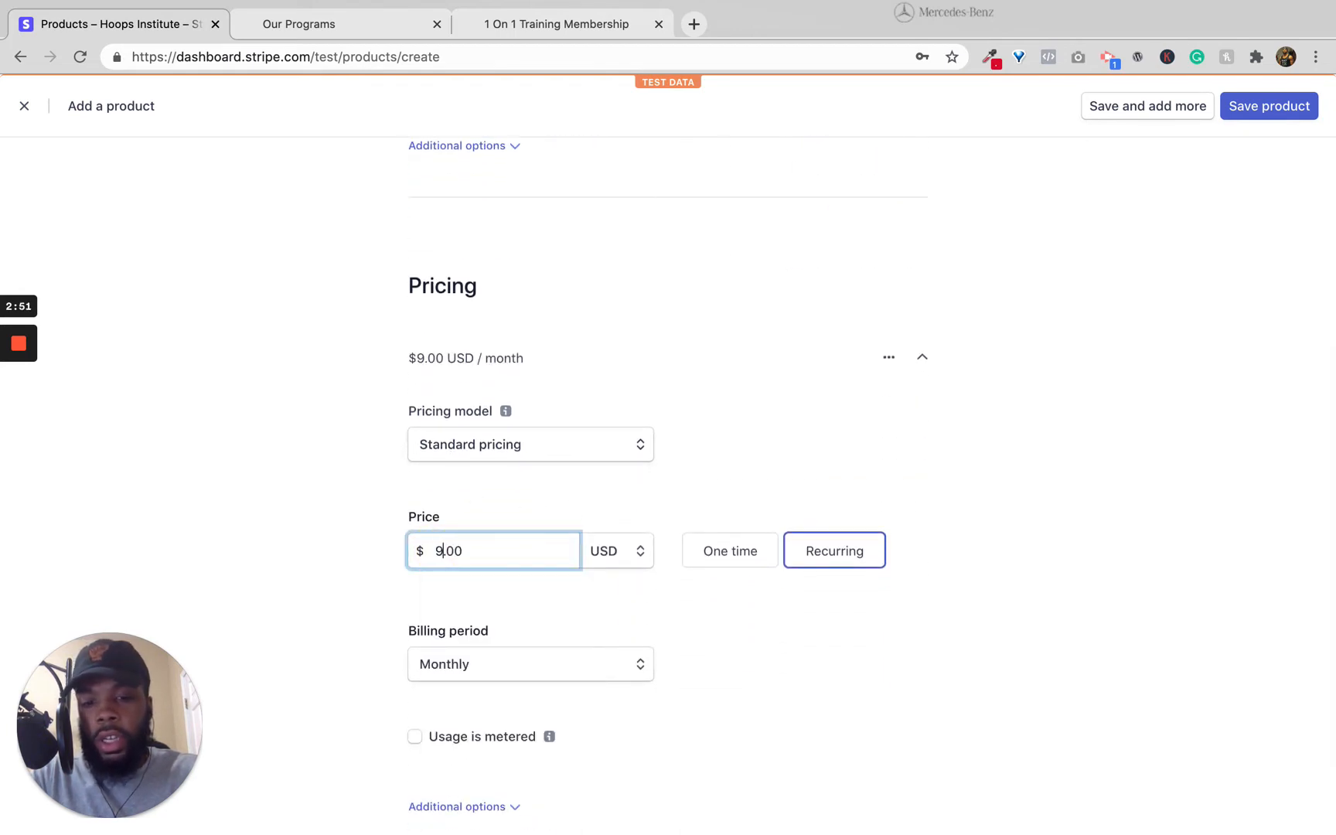
pyautogui.write('700')
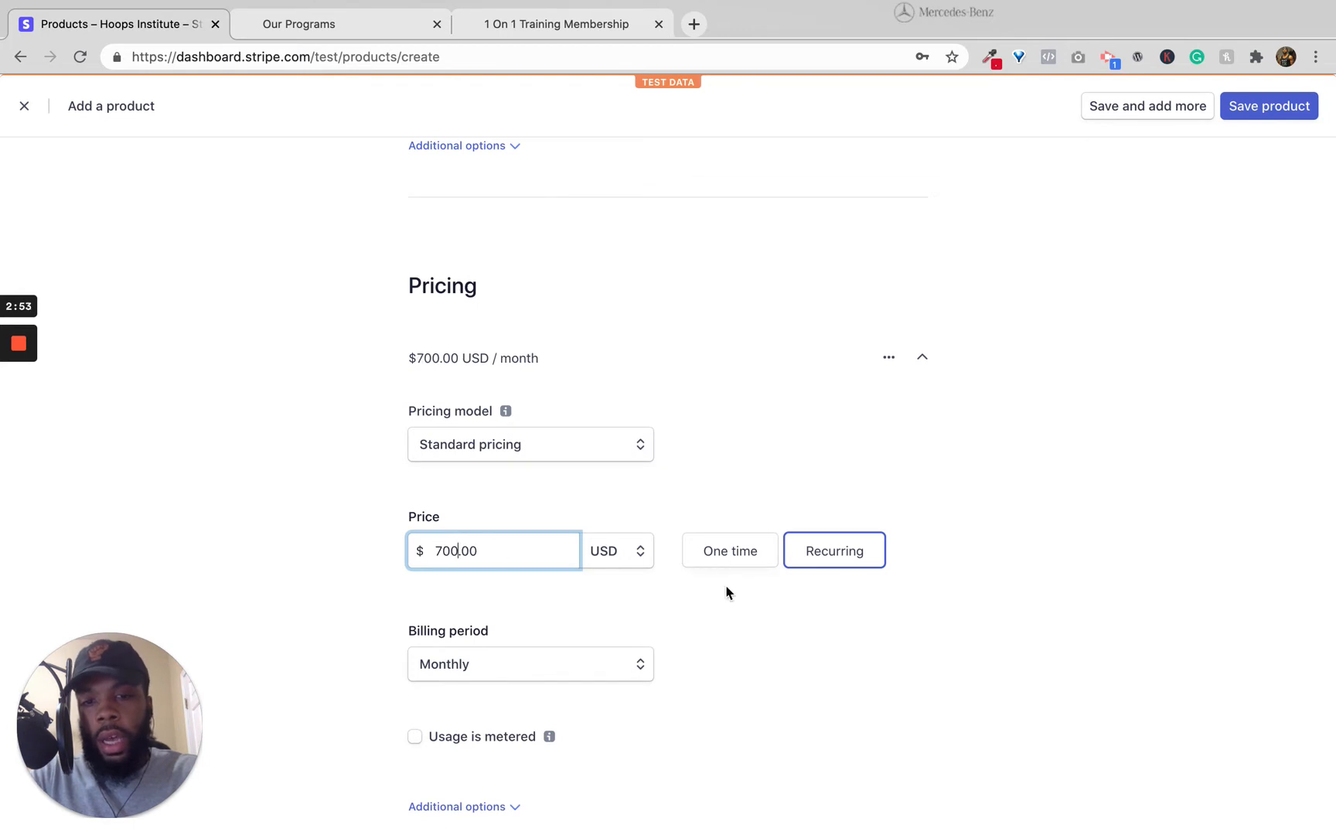
pyautogui.scroll(-3, 734, 611)
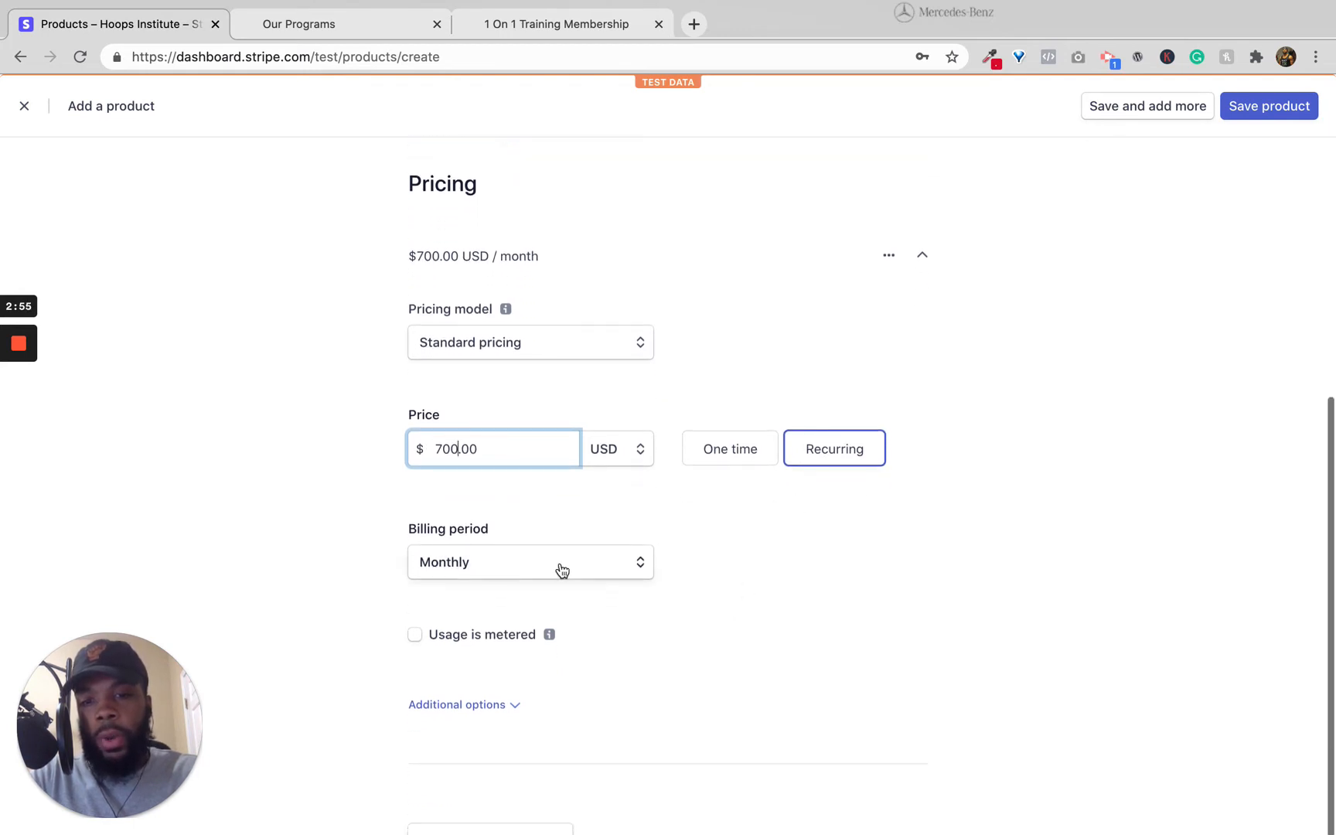
pyautogui.scroll(5, 845, 517)
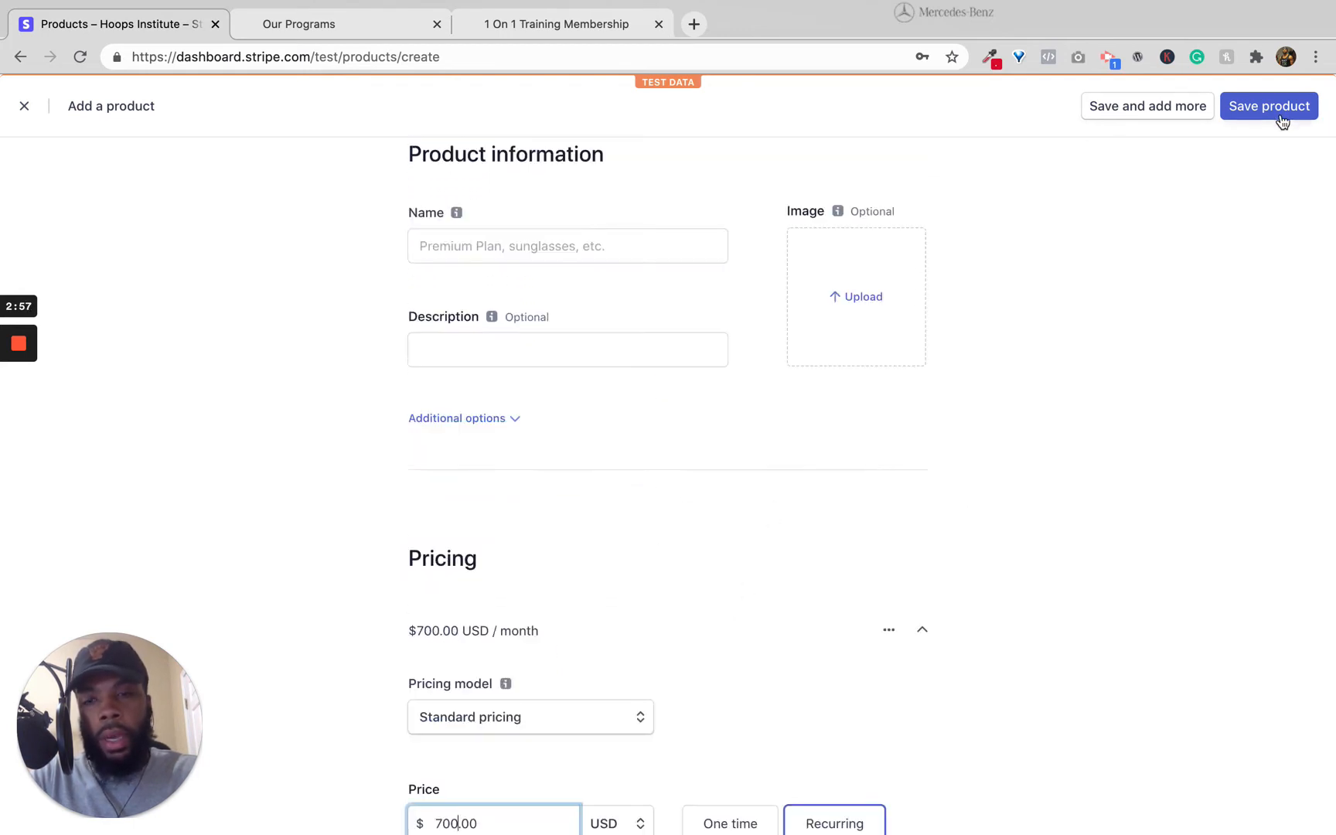
pyautogui.click(25, 108)
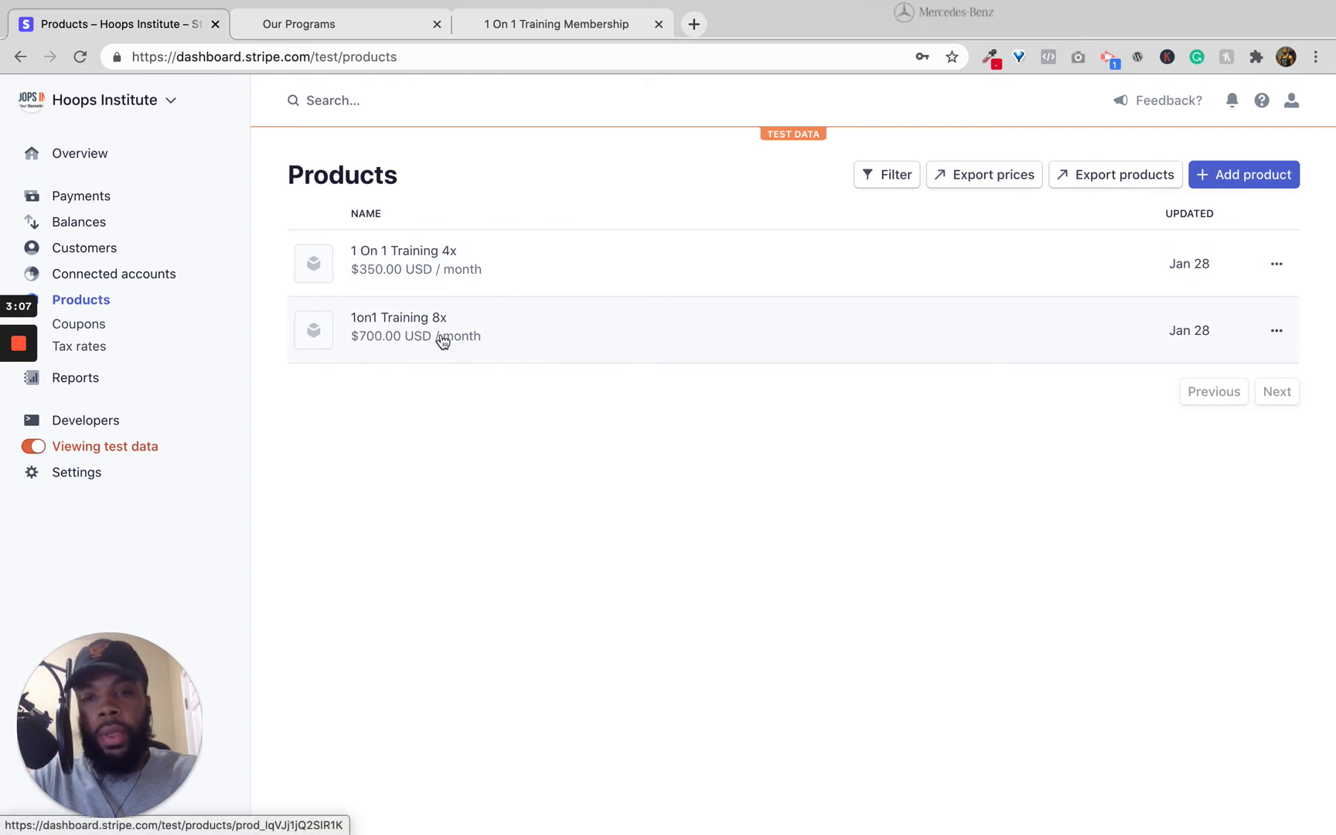
# - Switch to the Hoops Institute app and go back from the open membership funnel to the list of funnels
pyautogui.hotkey('ctrl', 'Right')
pyautogui.hotkey('ctrl', 'Left')
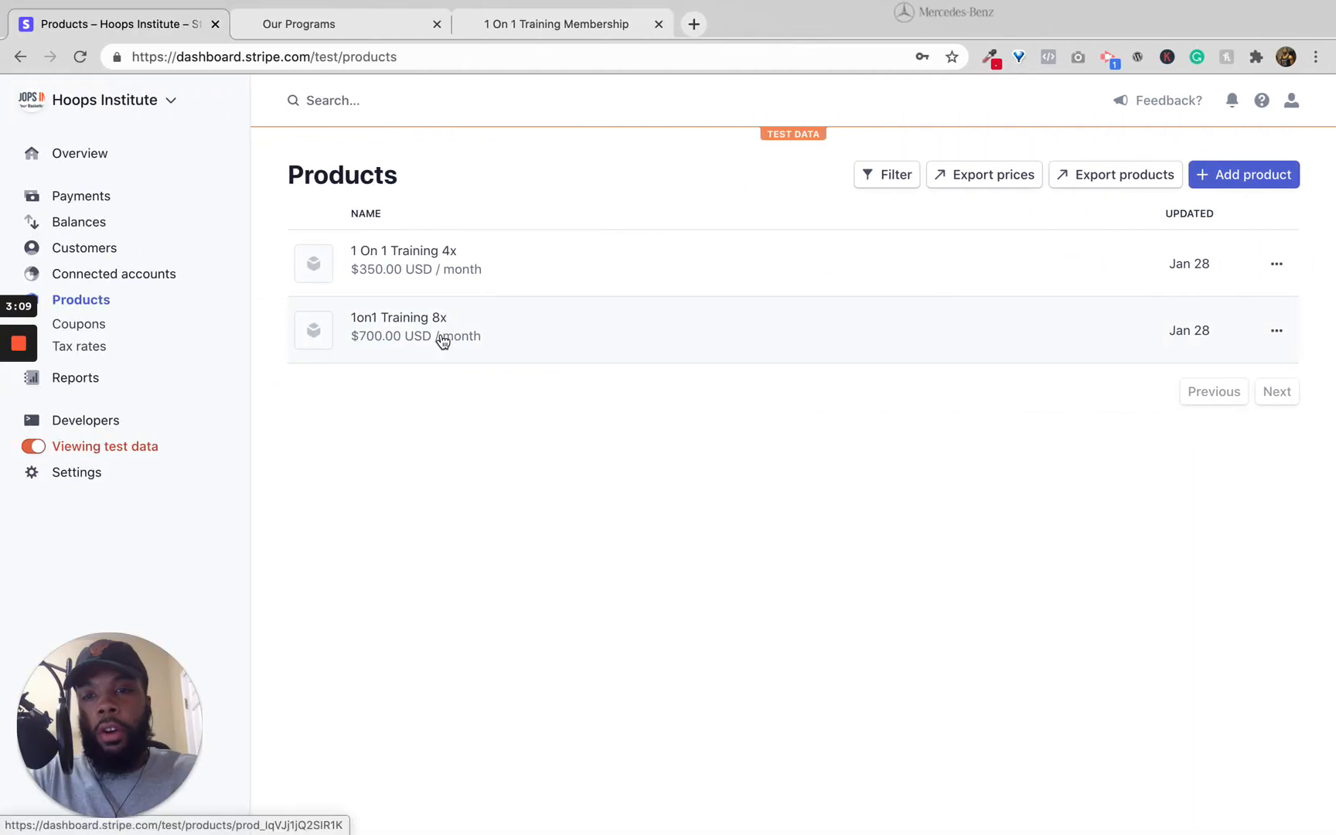
pyautogui.hotkey('ctrl', 'Right')
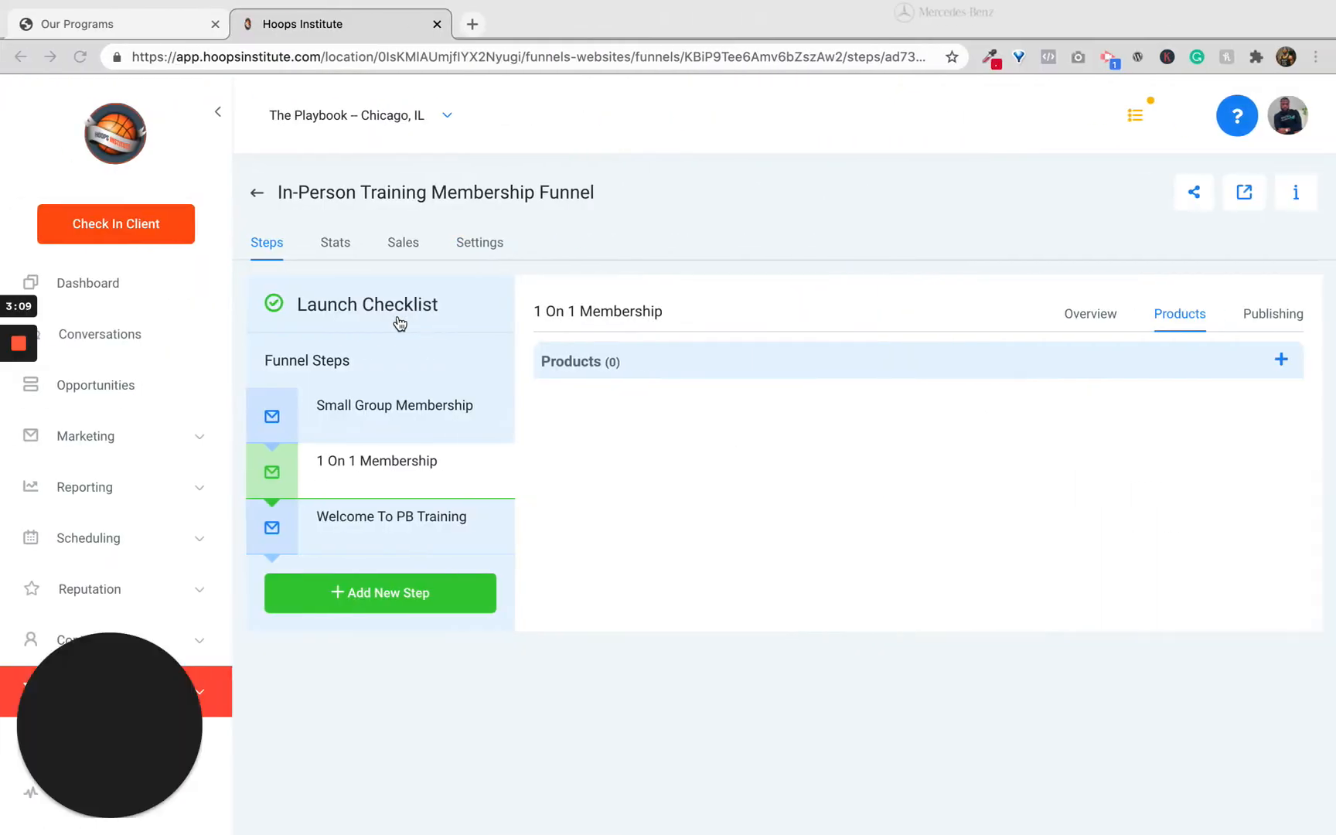
pyautogui.click(255, 195)
pyautogui.click(258, 198)
pyautogui.click(511, 642)
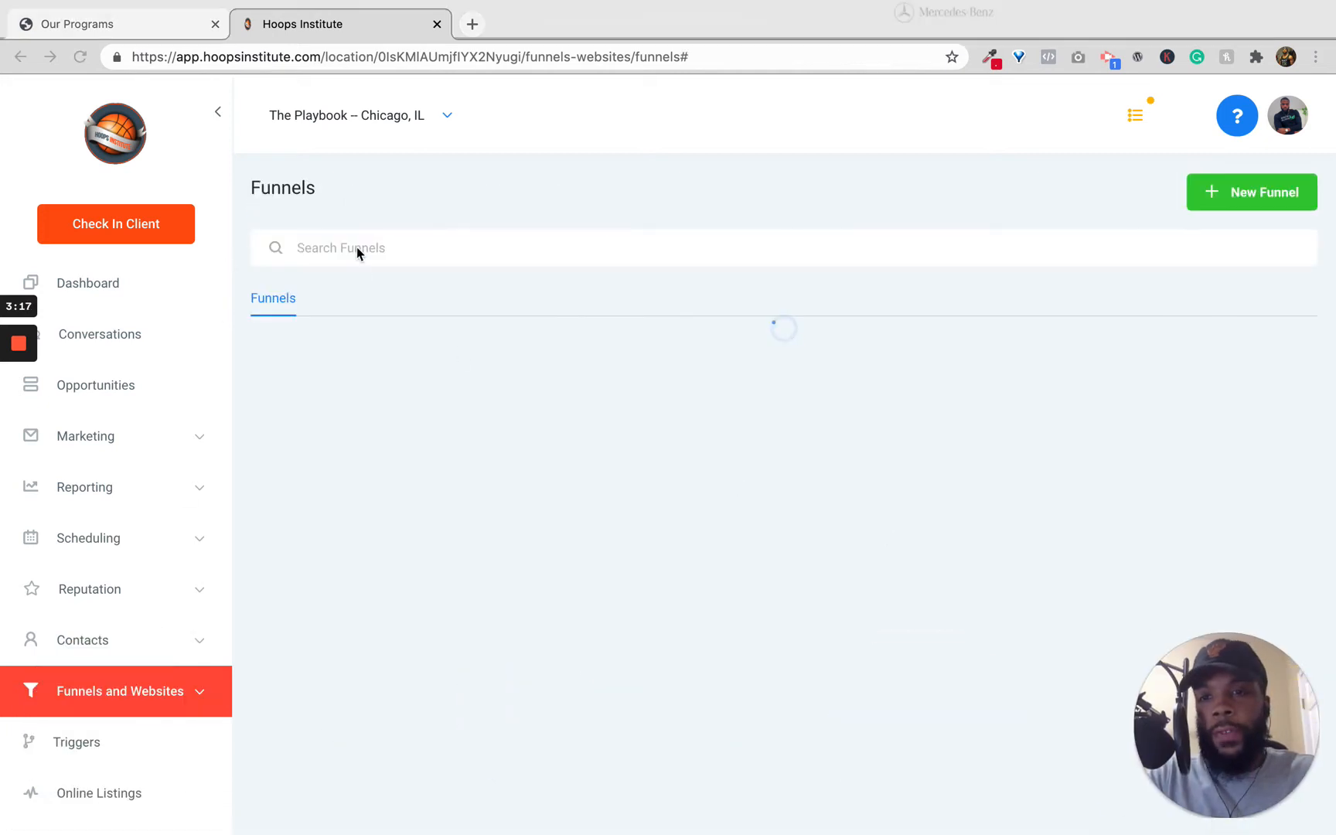
# - Expand the Funnels and Websites section and open the 1 On 1 Membership step of the In-Person Training Membership Funnel
pyautogui.scroll(-1, 117, 624)
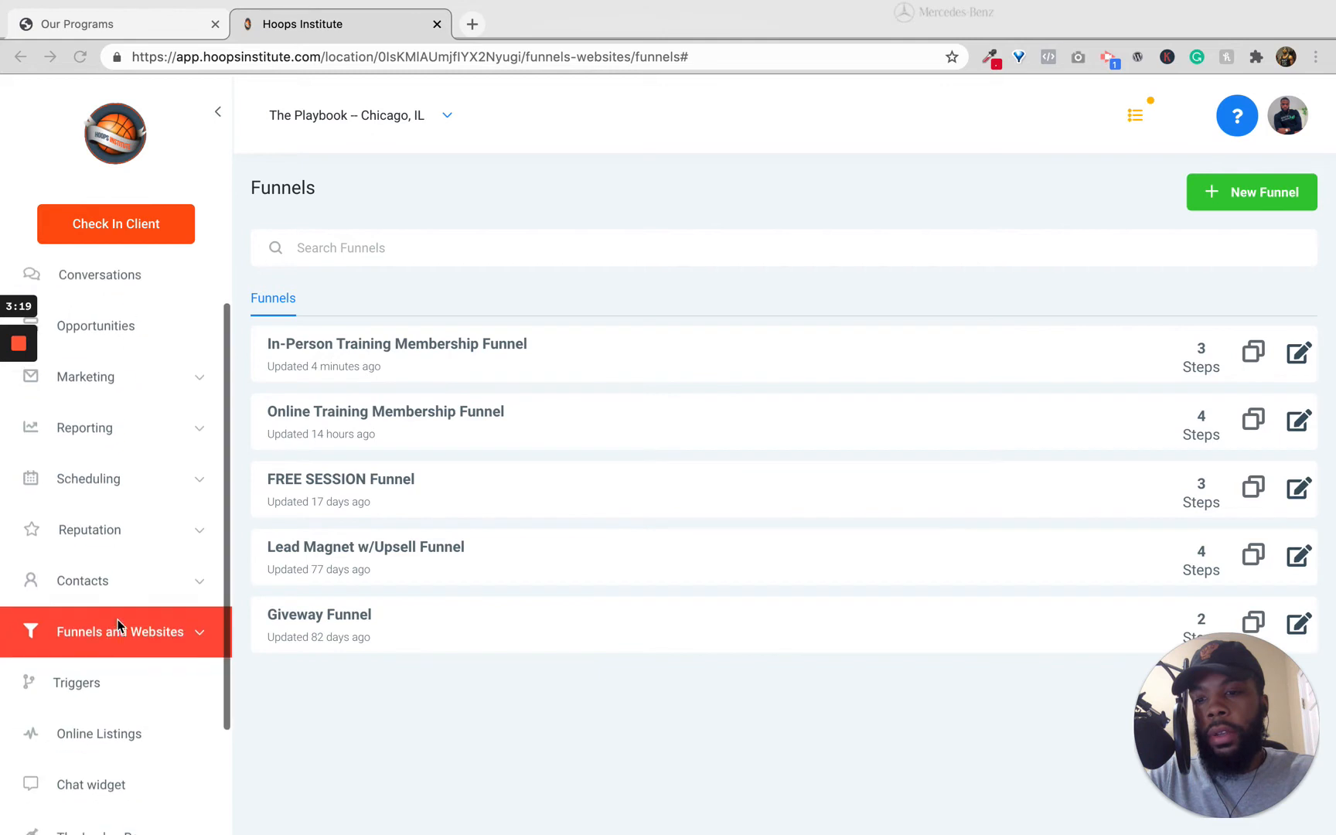
pyautogui.scroll(-1, 118, 625)
pyautogui.click(133, 593)
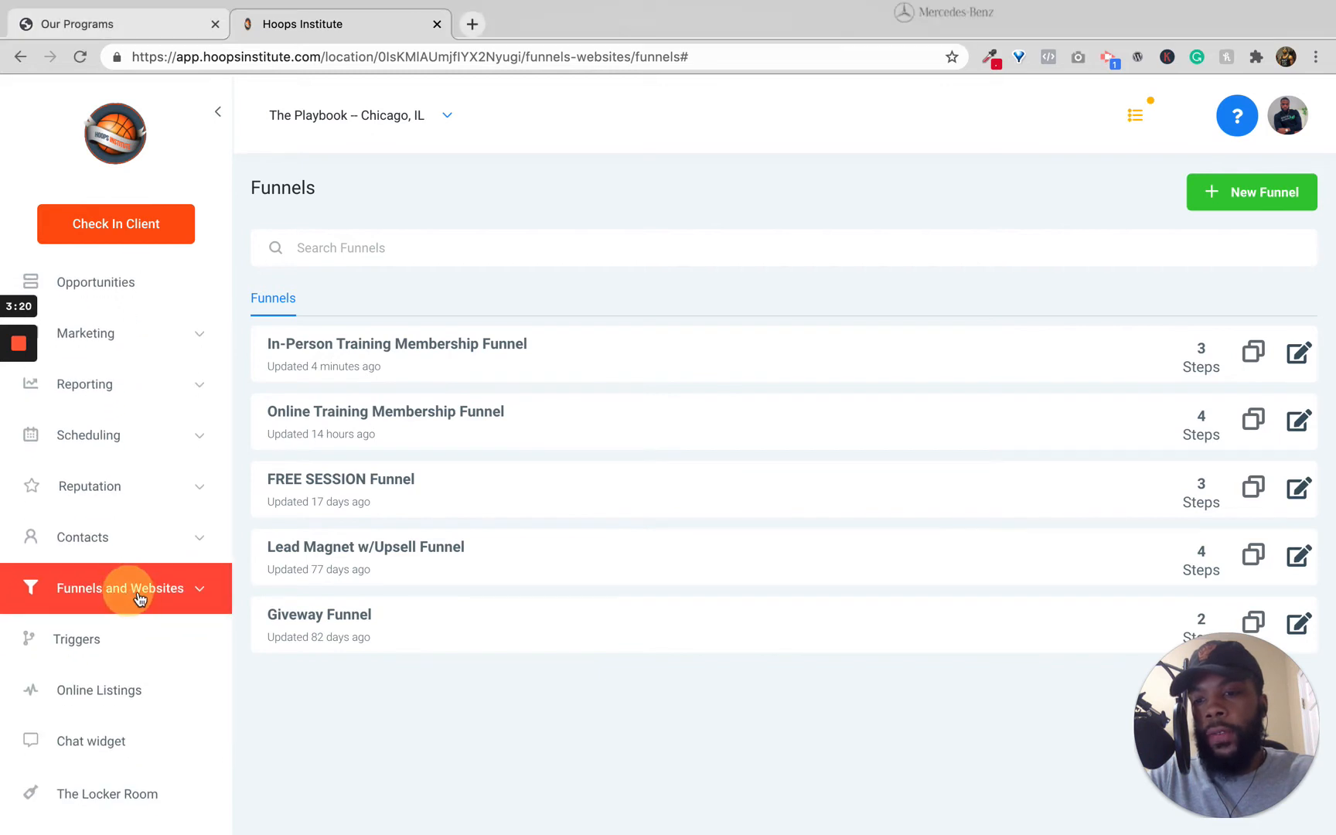
pyautogui.click(152, 590)
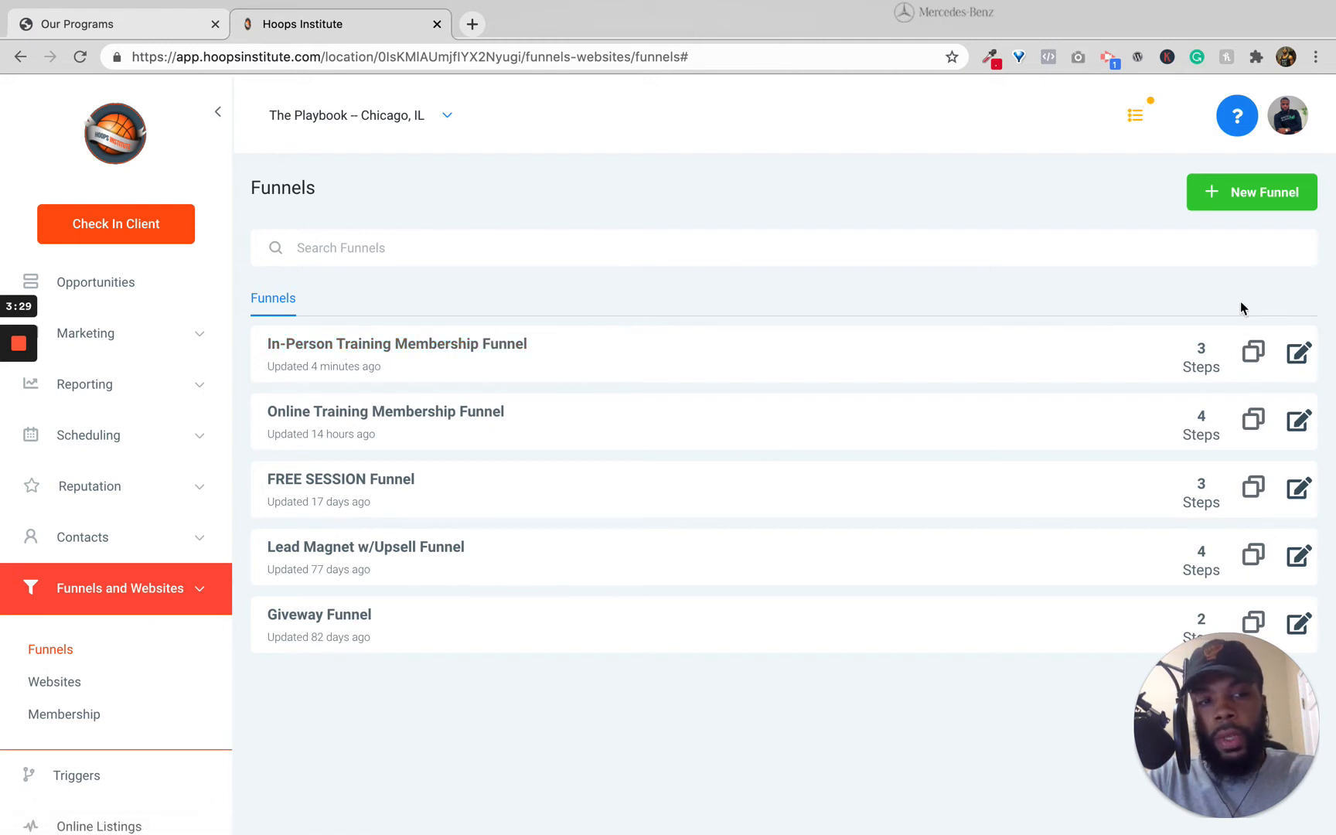
pyautogui.click(1300, 354)
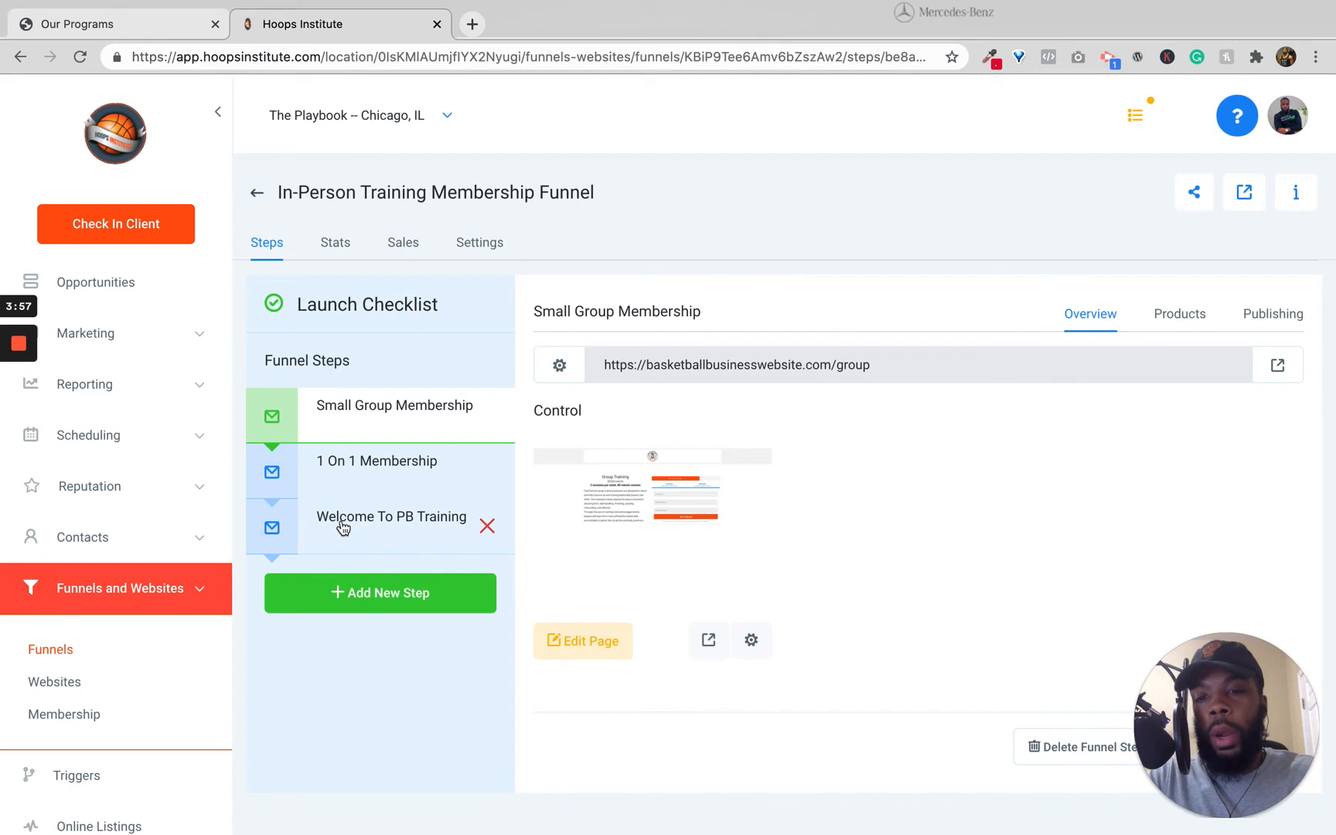
pyautogui.click(340, 461)
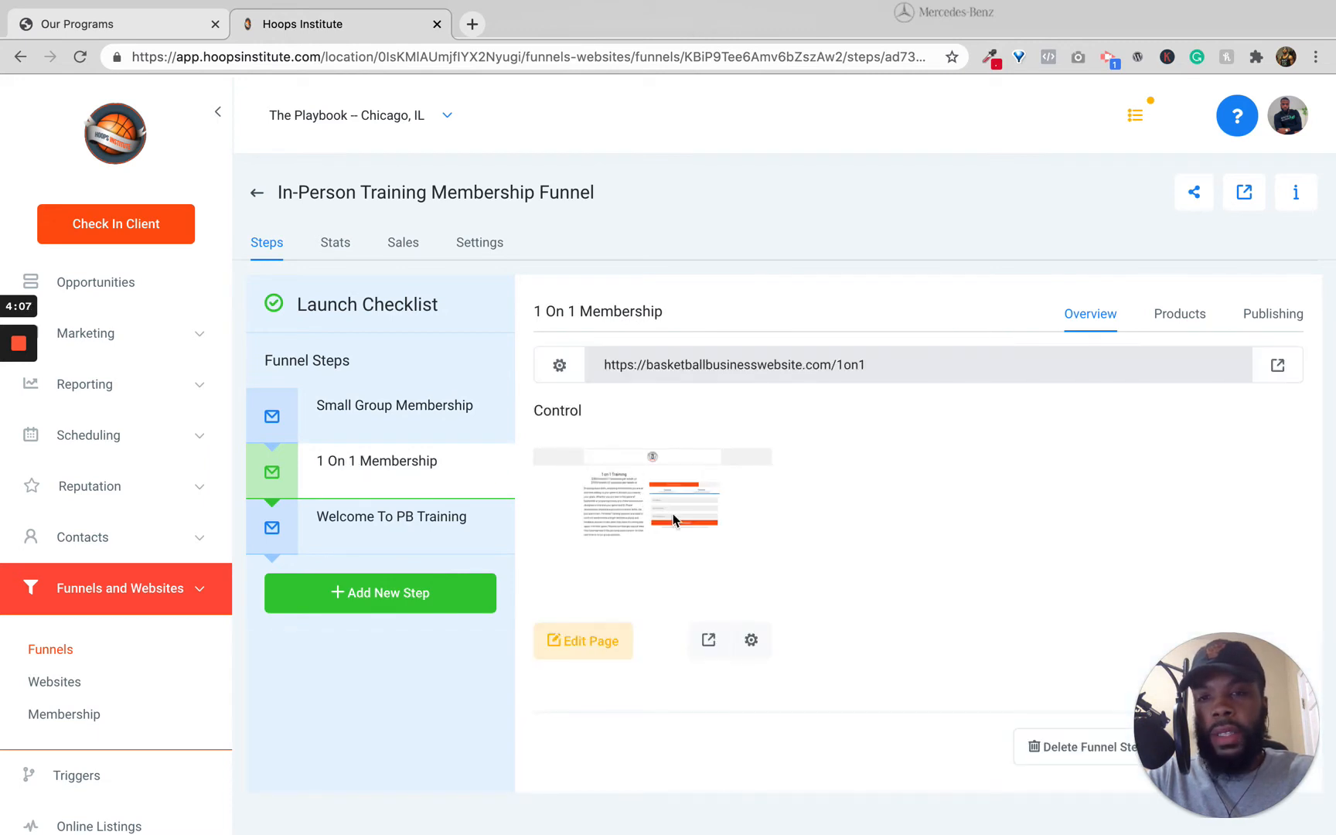
# - Review the live 1 On 1 Training Membership page in the other browser window, and return to the Hoops Institute funnel step
pyautogui.hotkey('ctrl', 'Left')
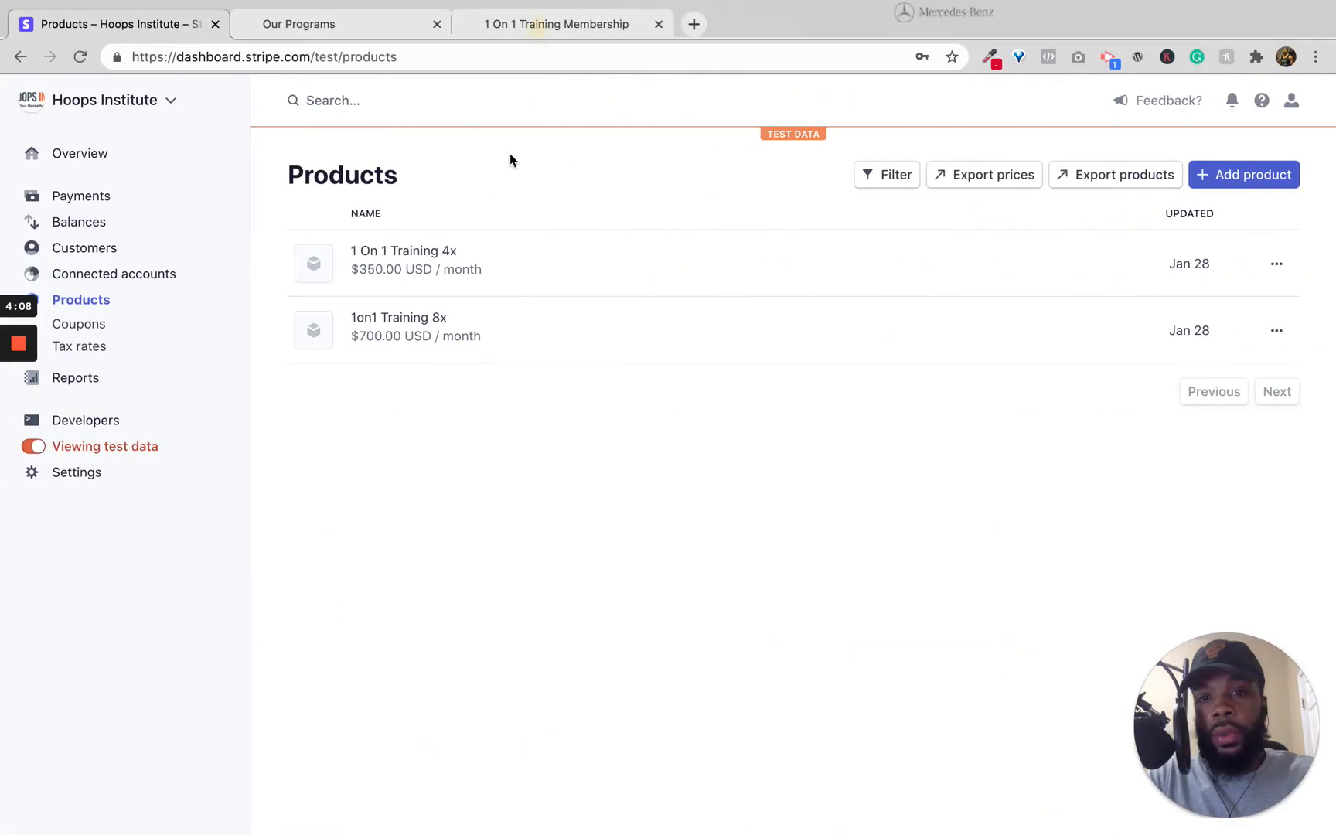
pyautogui.press('super+3')
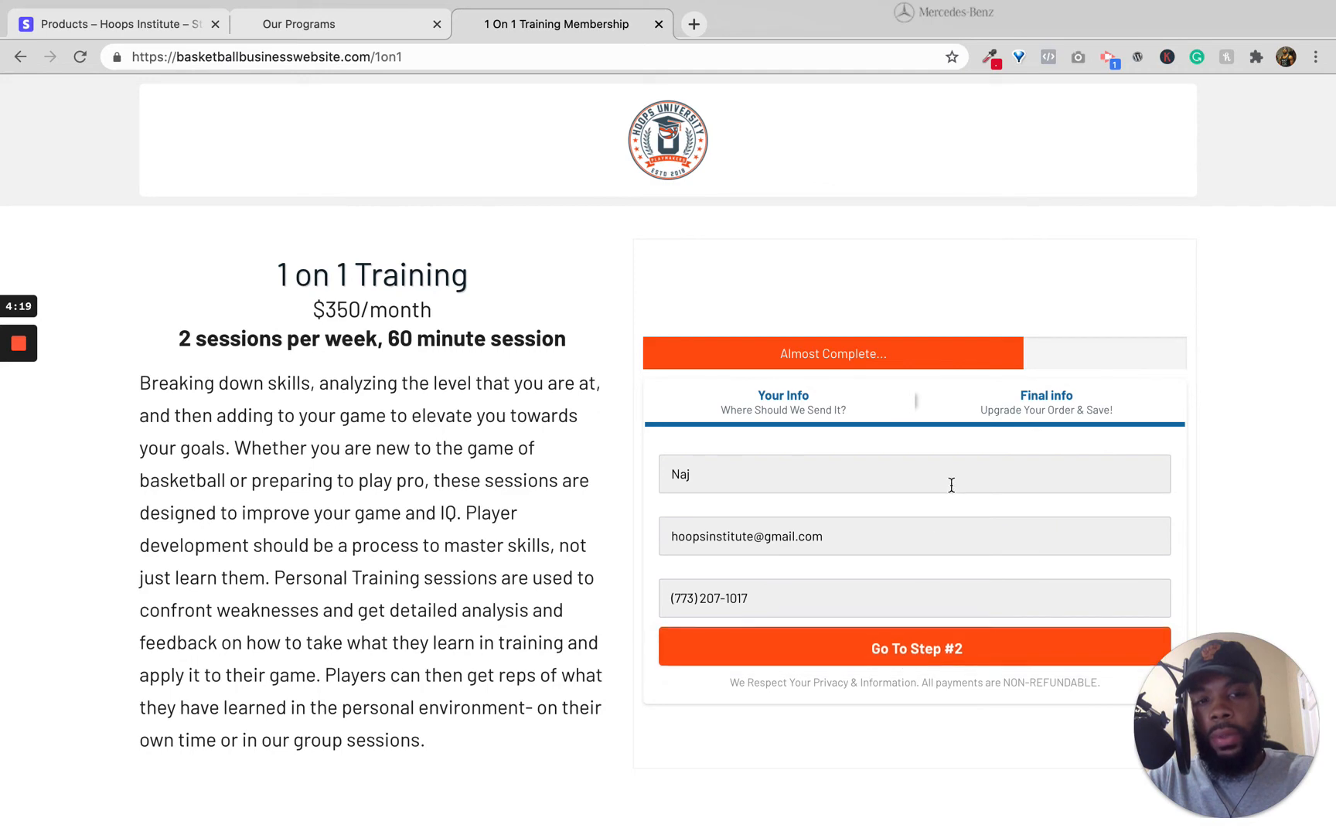
pyautogui.hotkey('ctrl', 'Right')
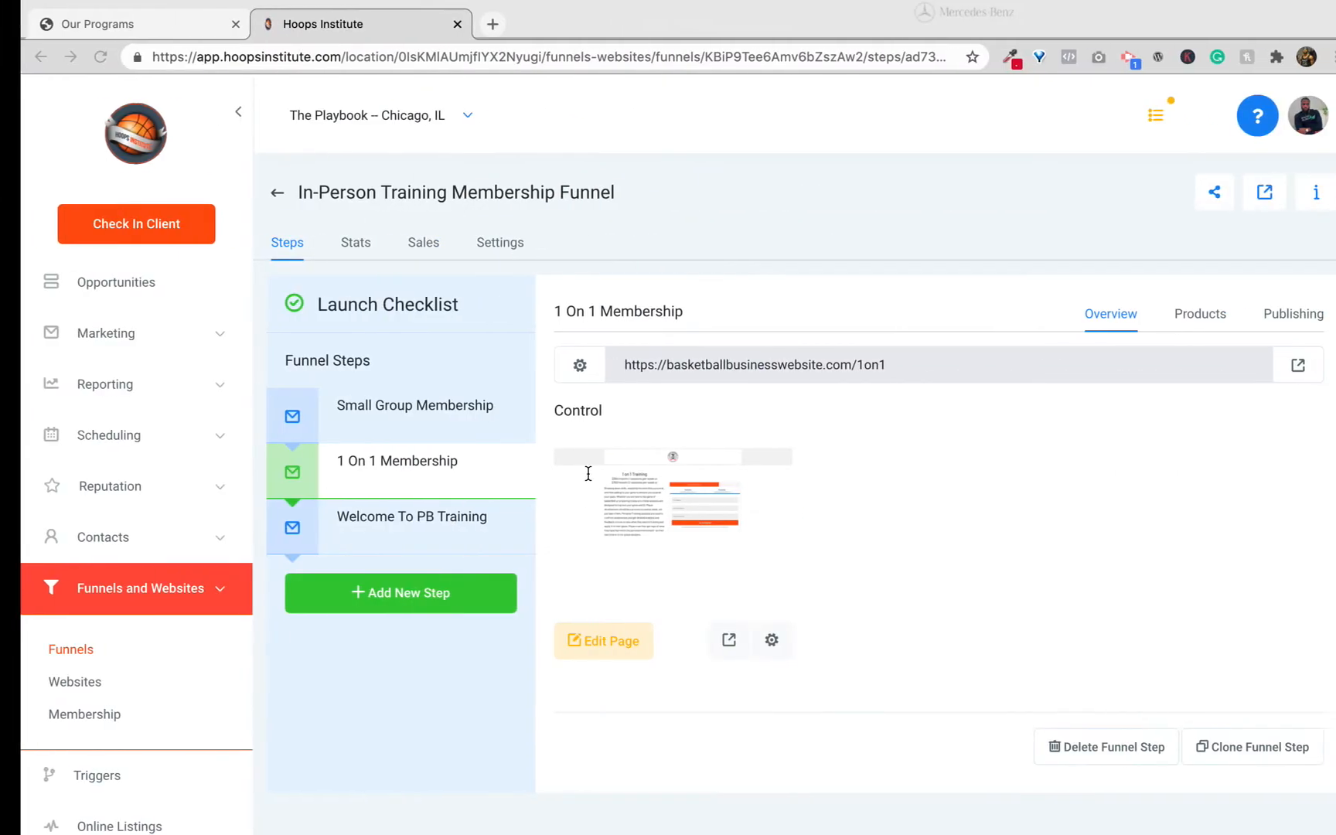
pyautogui.click(811, 497)
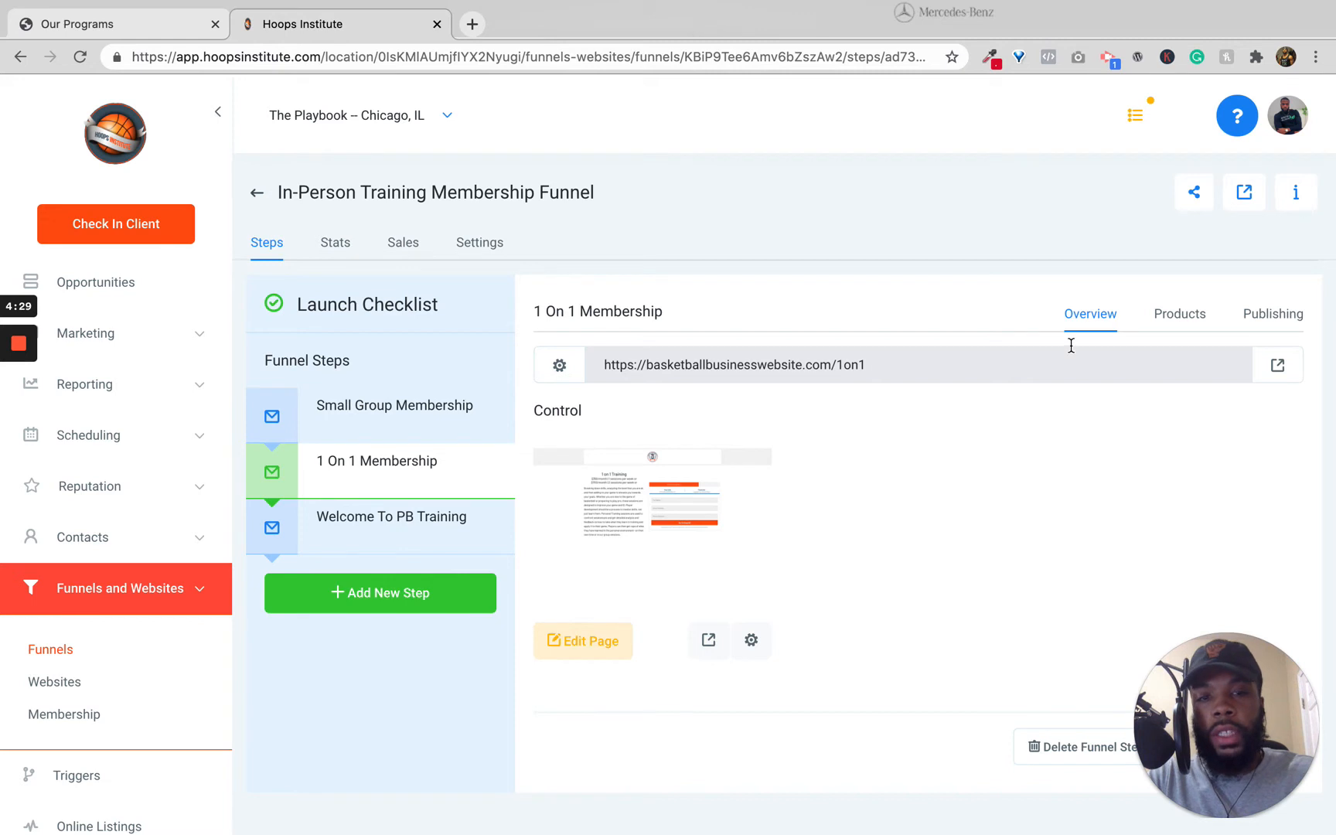
# - Add a subscription product named "1 On 1 Training 4x per month" to the 1 On 1 Membership step
pyautogui.click(1181, 317)
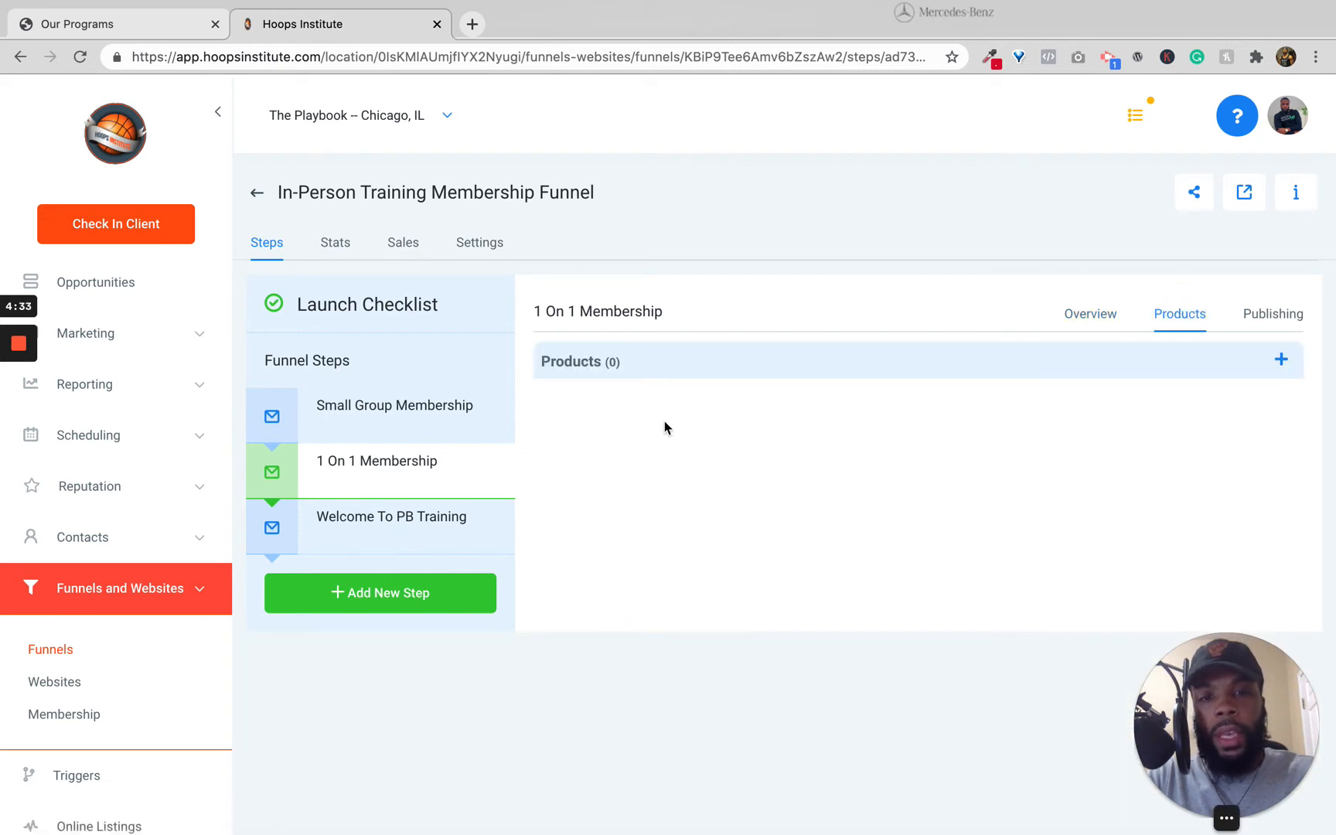
pyautogui.click(1283, 361)
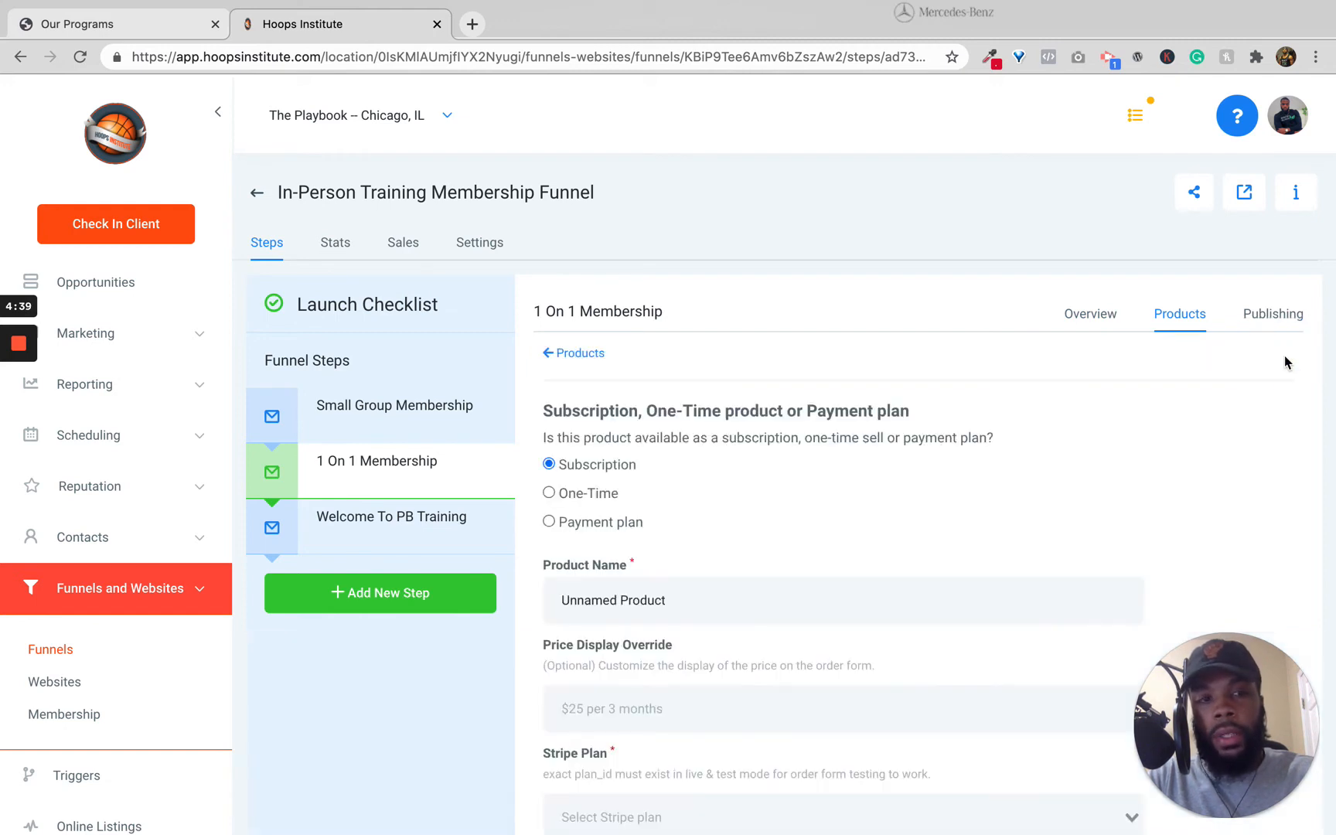
pyautogui.doubleClick(576, 606)
pyautogui.tripleClick(576, 606)
pyautogui.write('1 O')
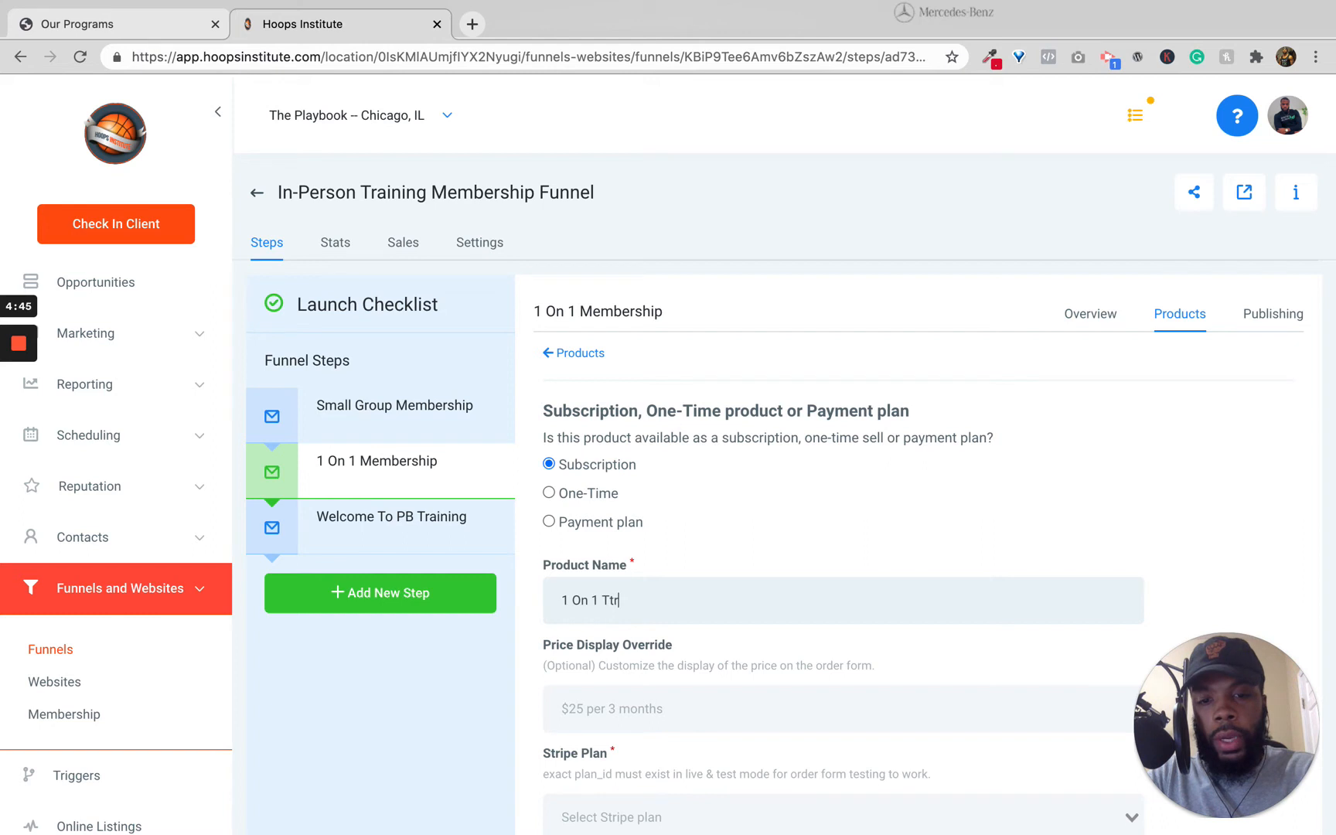
pyautogui.write('n 1 Training 4x per month')
# - Link the new product to the 1 On 1 Training 4x Stripe plan, leaving the price display override empty
pyautogui.scroll(-3, 559, 665)
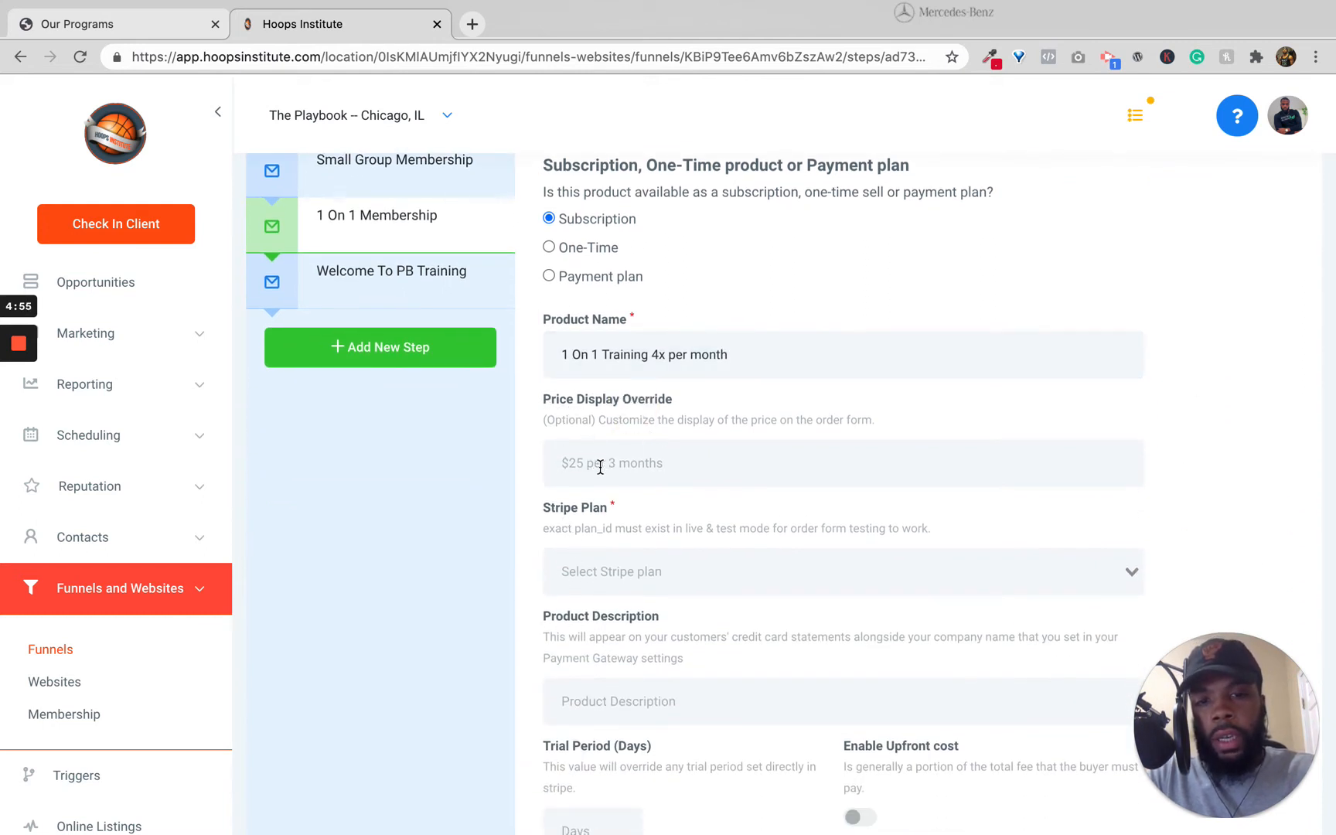
pyautogui.scroll(-1, 591, 469)
pyautogui.click(555, 452)
pyautogui.moveTo(555, 452); pyautogui.dragTo(627, 454)
pyautogui.click(626, 454)
pyautogui.click(589, 516)
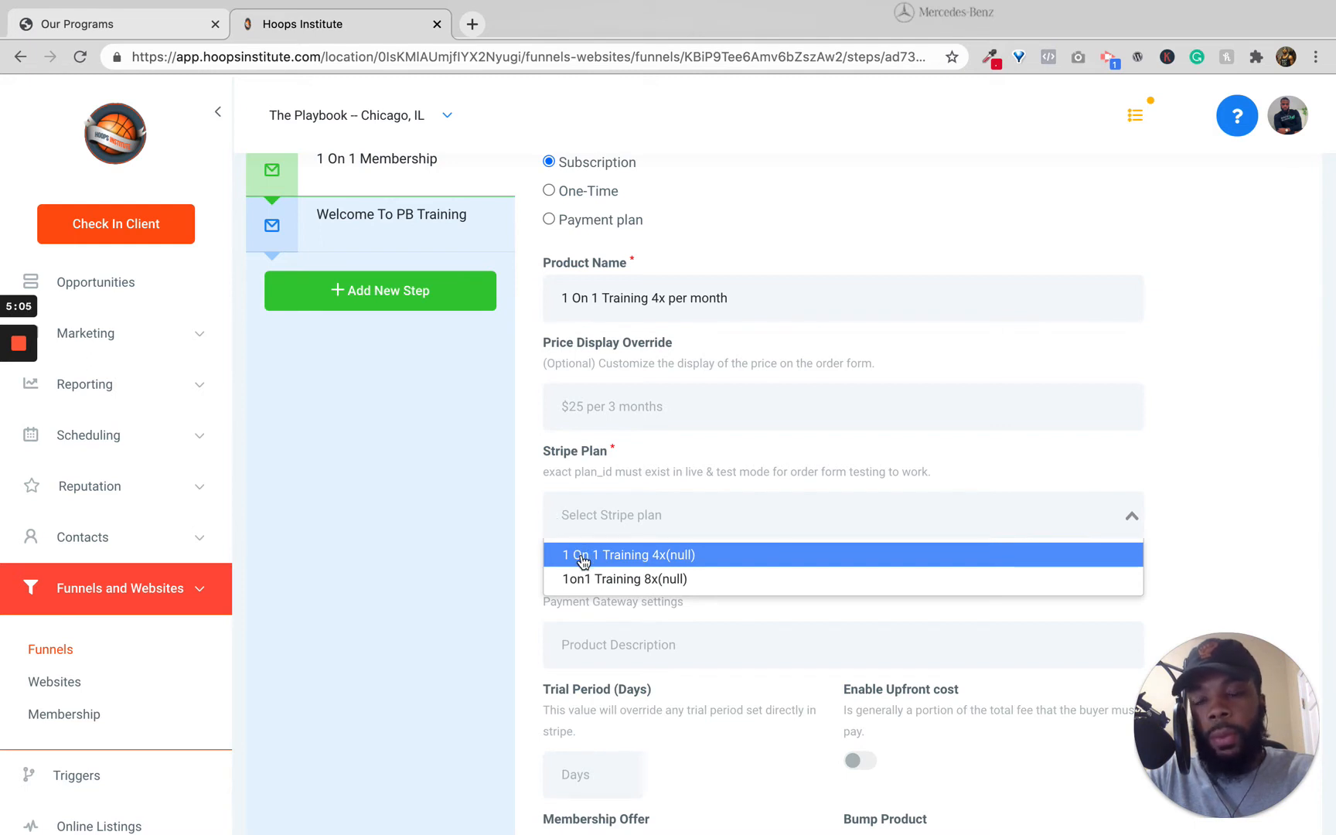
pyautogui.click(583, 558)
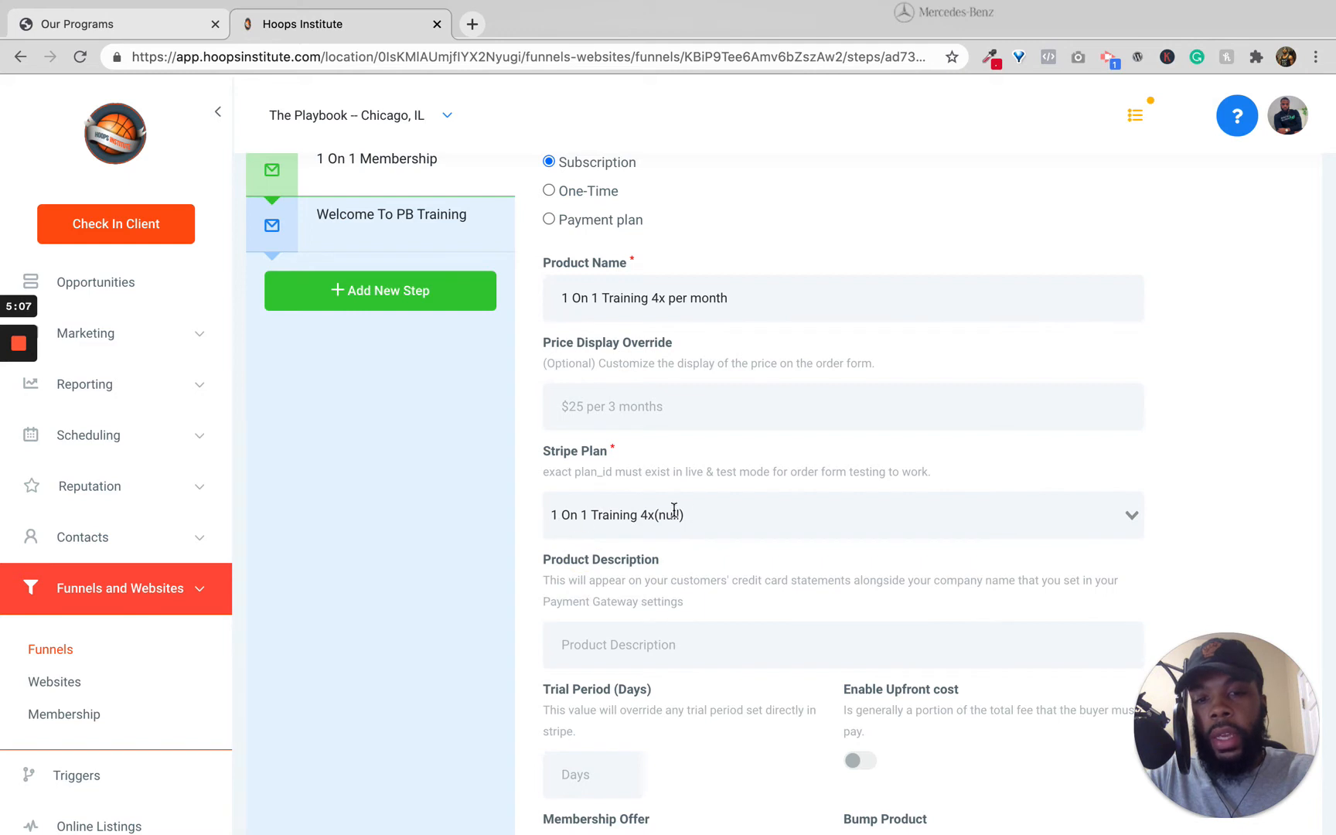
# - Enable the upfront cost for the product, enter an upfront fee of 500, and look at the currency choices
pyautogui.scroll(-5, 549, 581)
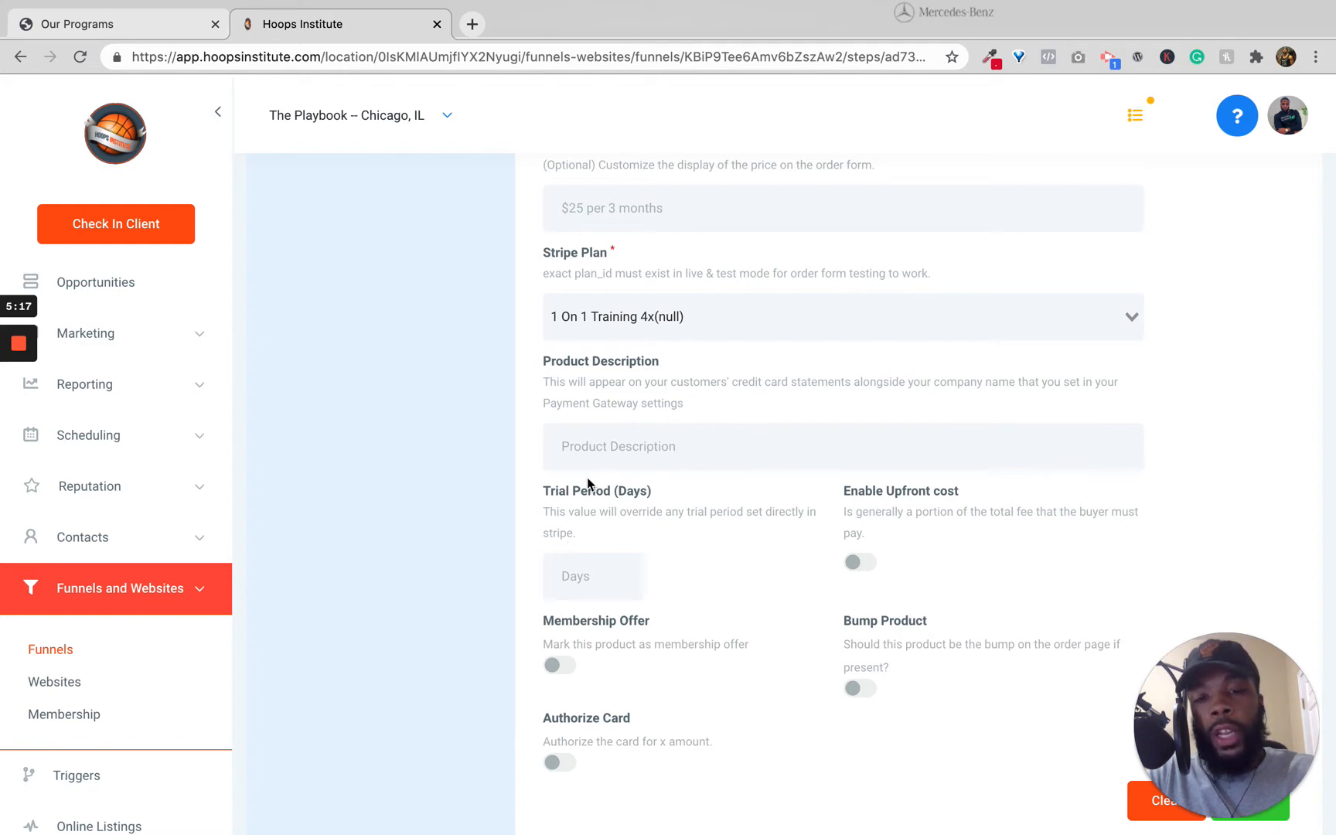
pyautogui.scroll(-1, 588, 484)
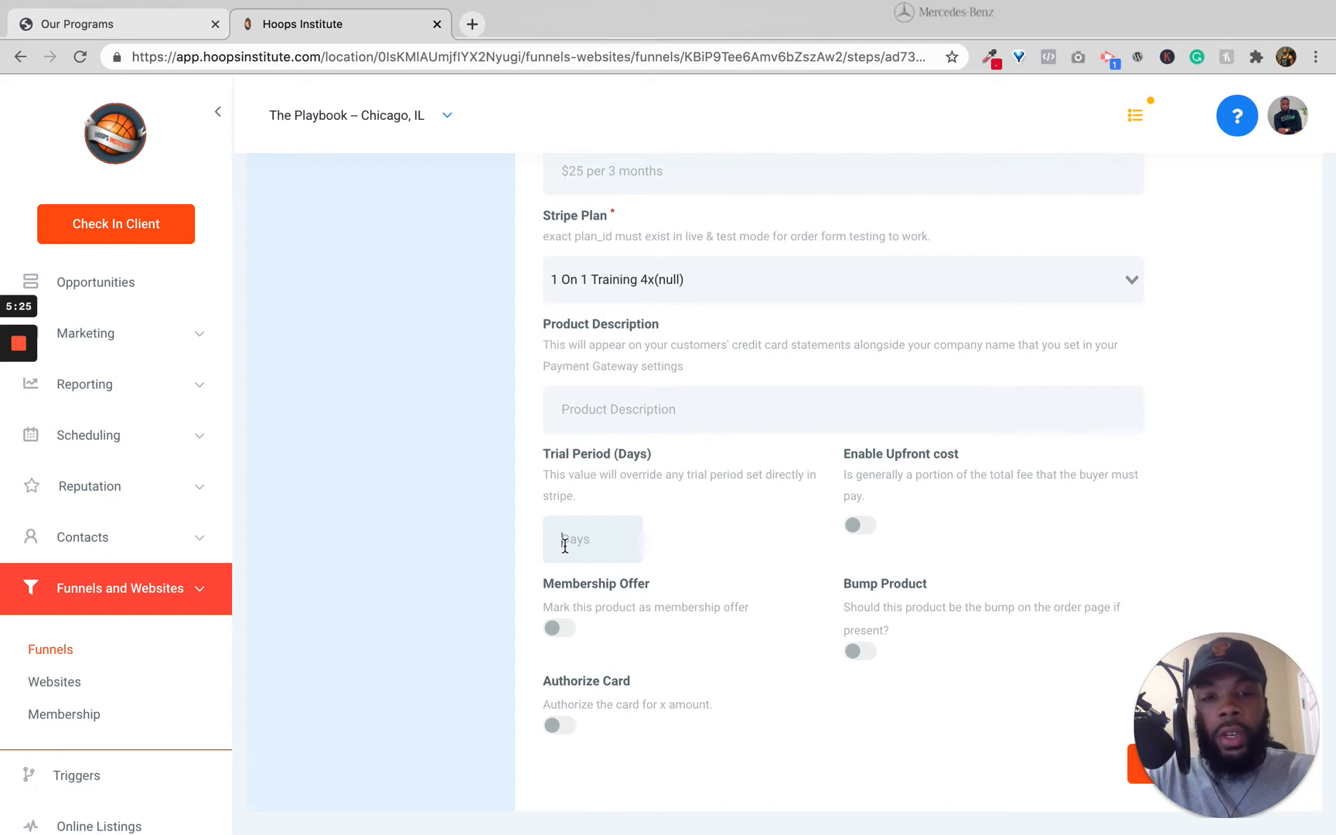
pyautogui.click(859, 527)
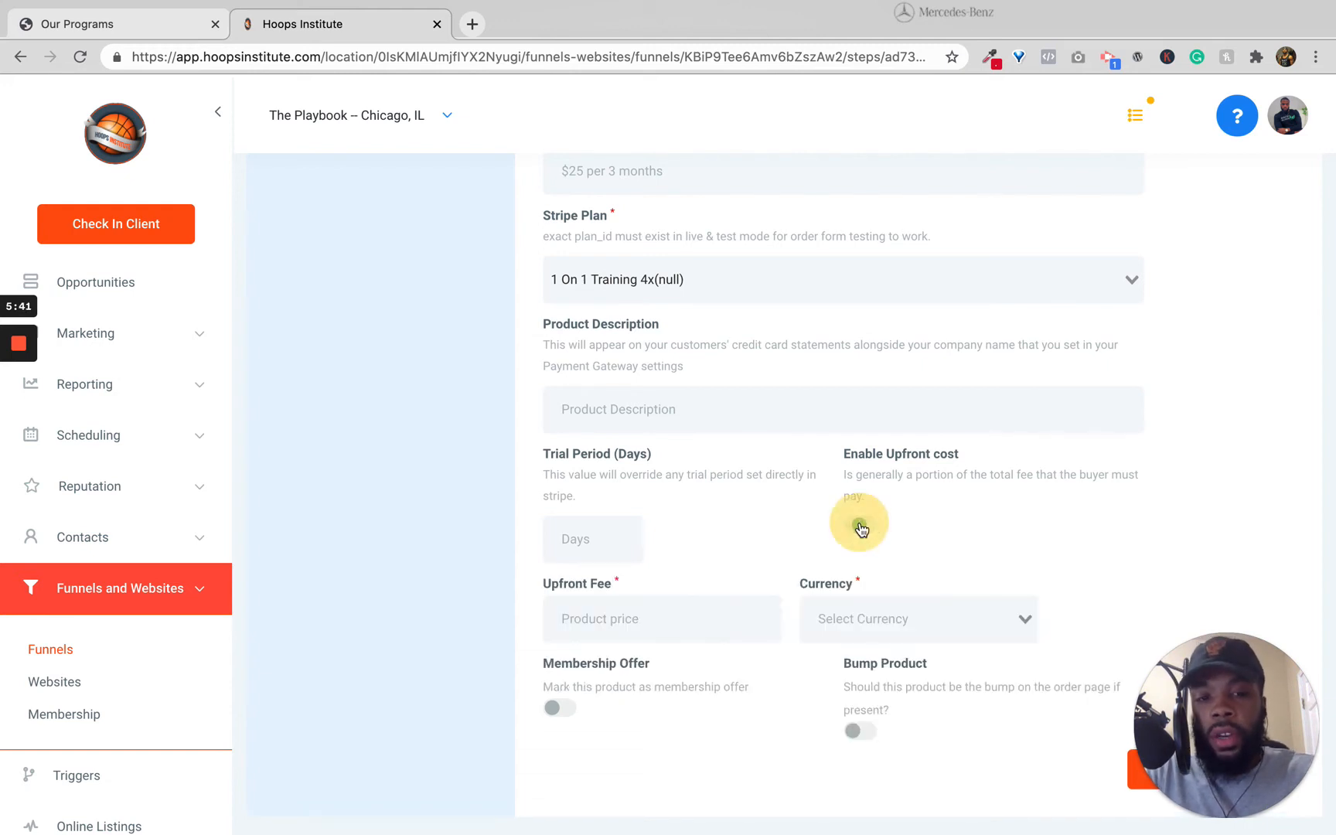
pyautogui.click(596, 624)
pyautogui.write('500')
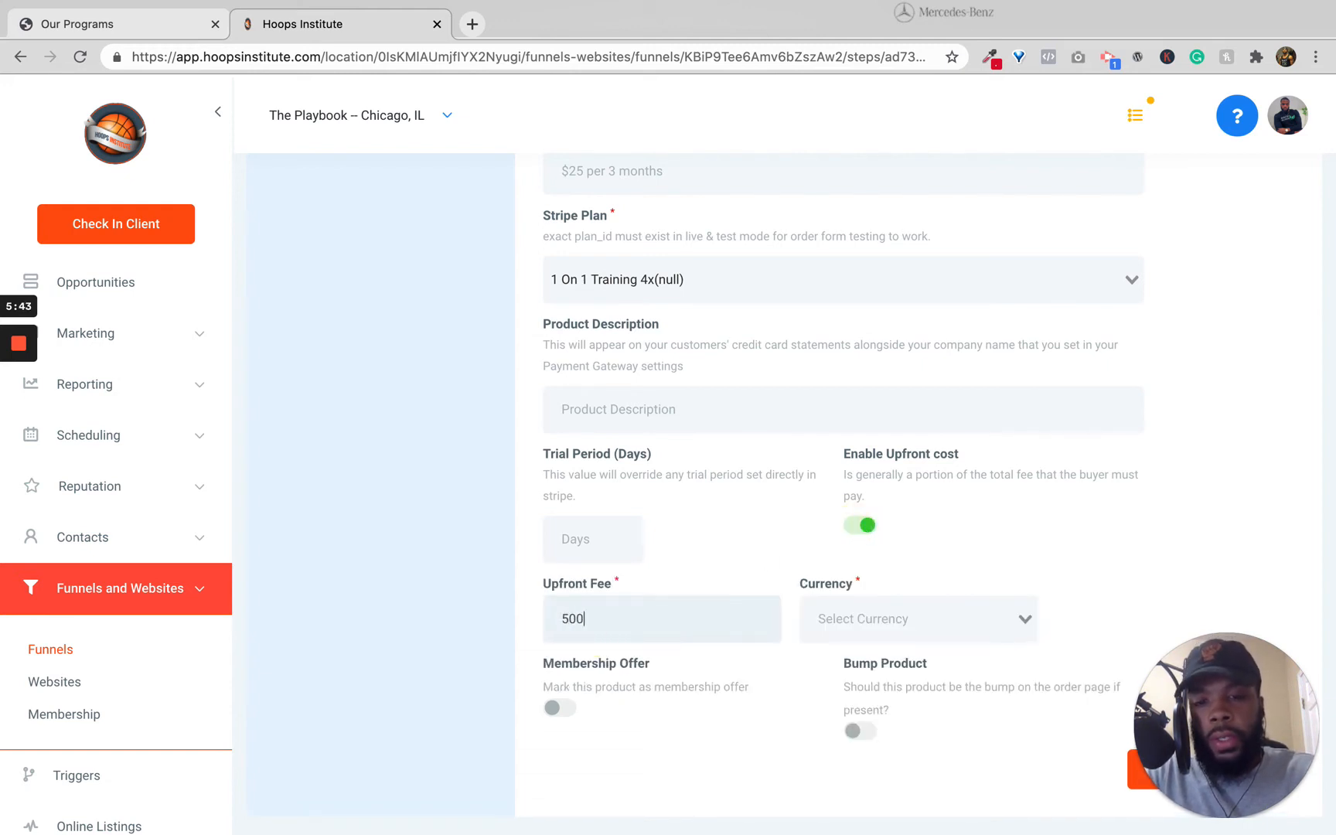
pyautogui.click(860, 611)
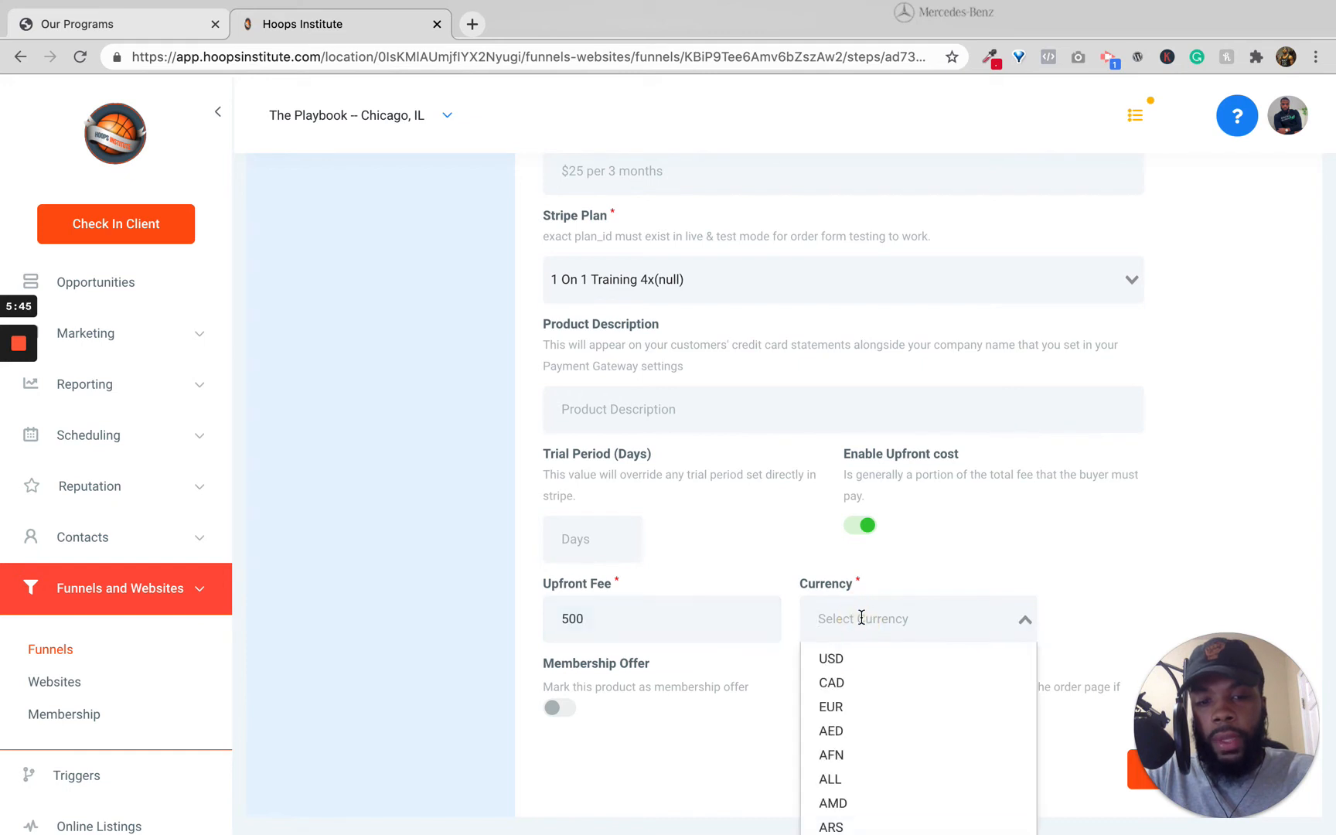
pyautogui.click(762, 578)
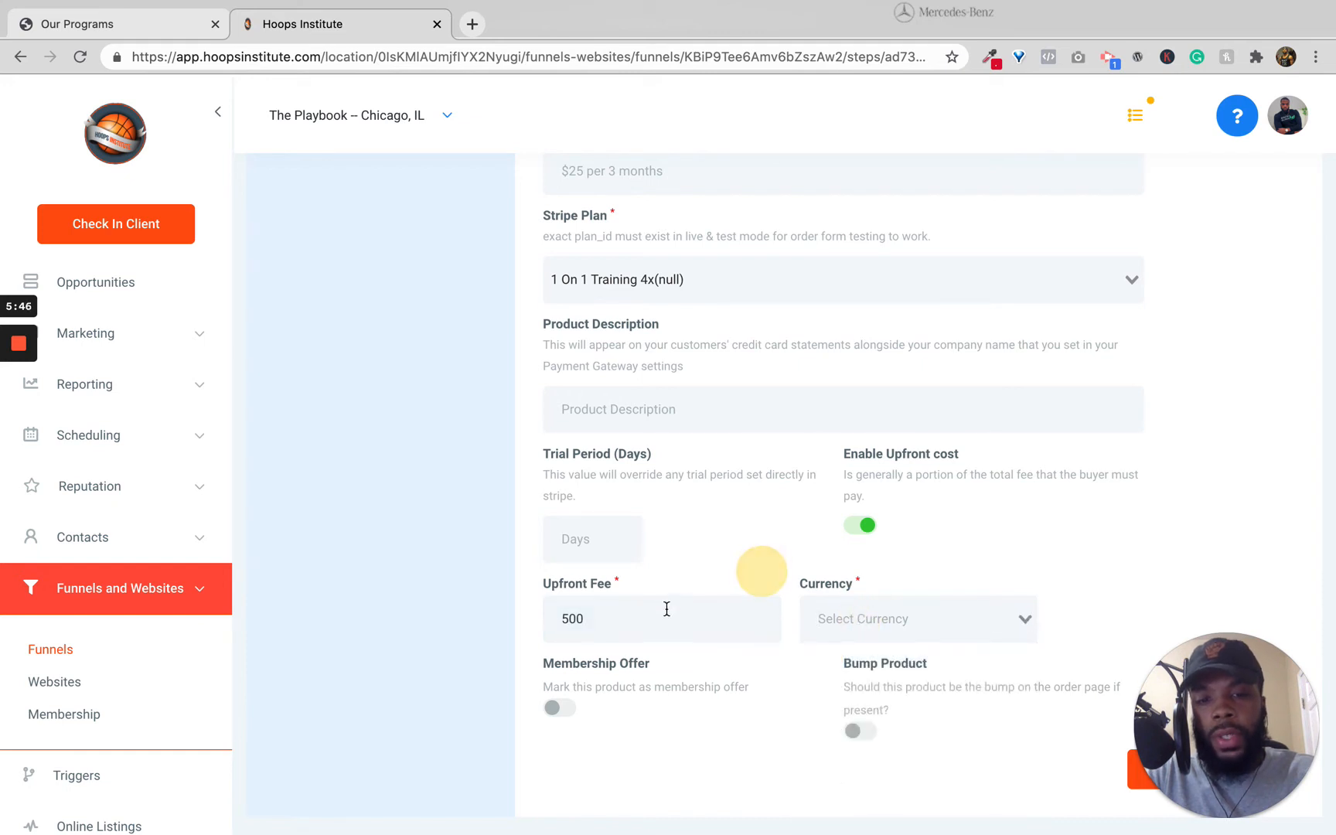
# - Try an upfront fee of 200 instead, clear the fee, and disable the upfront cost
pyautogui.doubleClick(644, 620)
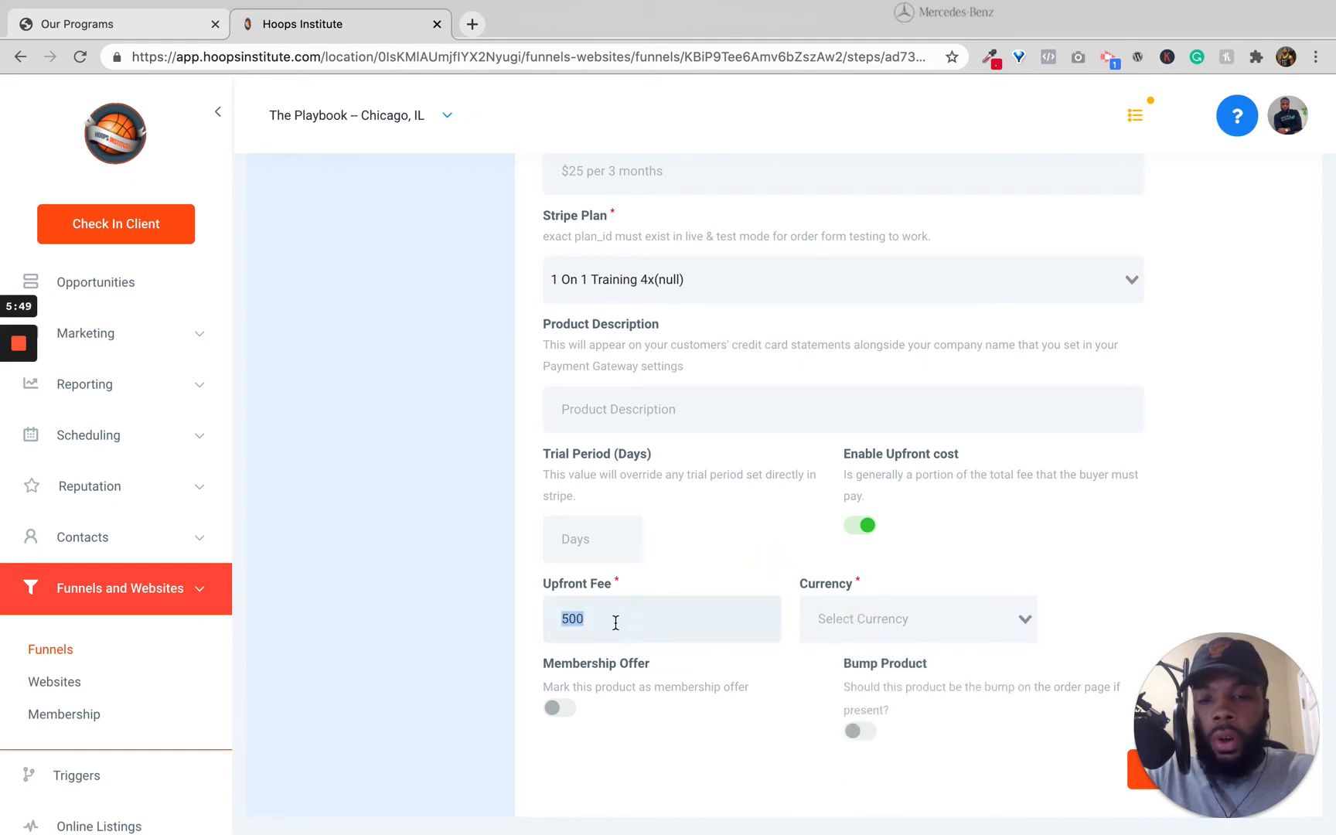
pyautogui.write('20')
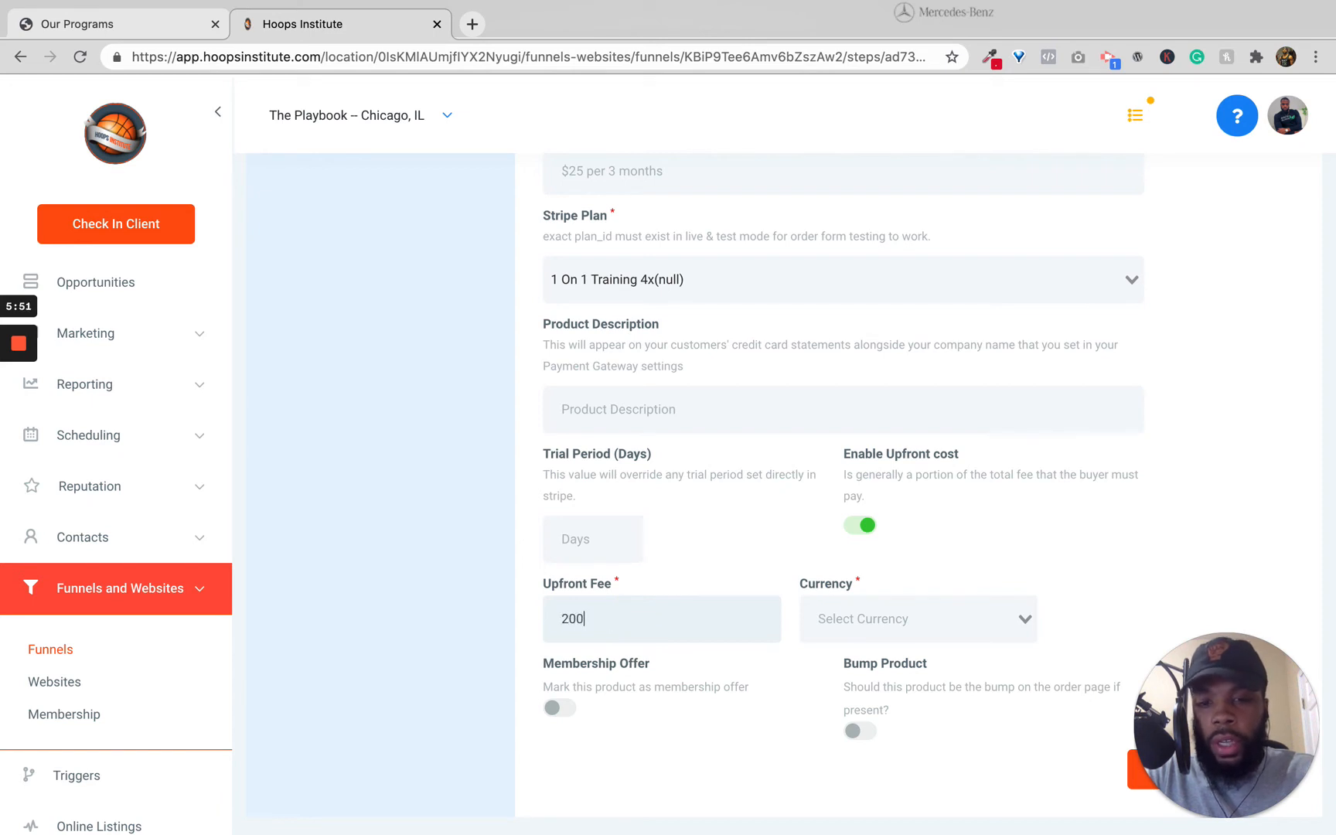
pyautogui.press('BackSpace')
pyautogui.press('BackSpace')
pyautogui.press('BackSpace')
pyautogui.click(862, 529)
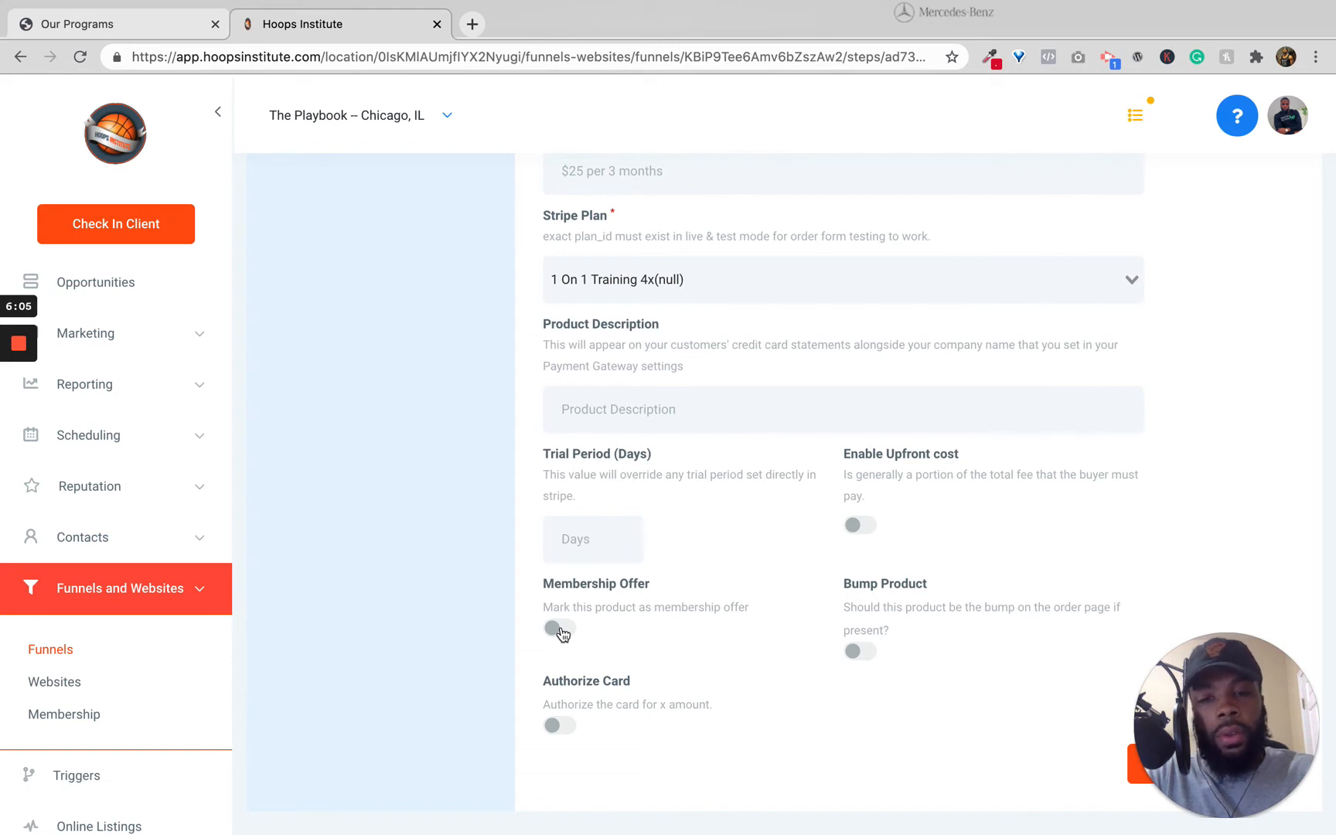
# - Try marking the product as a membership offer with Online Training selected, and turn the membership offer off again
pyautogui.click(560, 630)
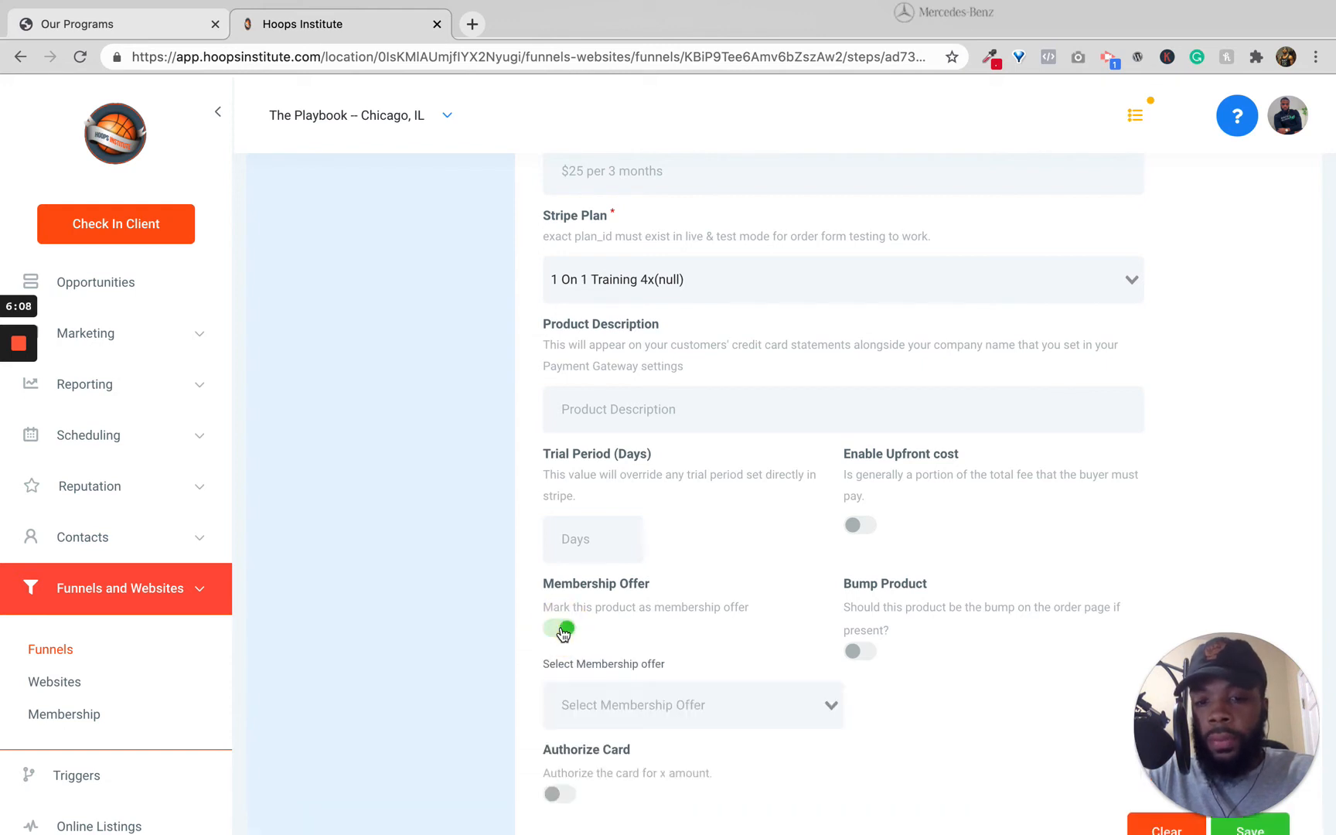
pyautogui.click(574, 705)
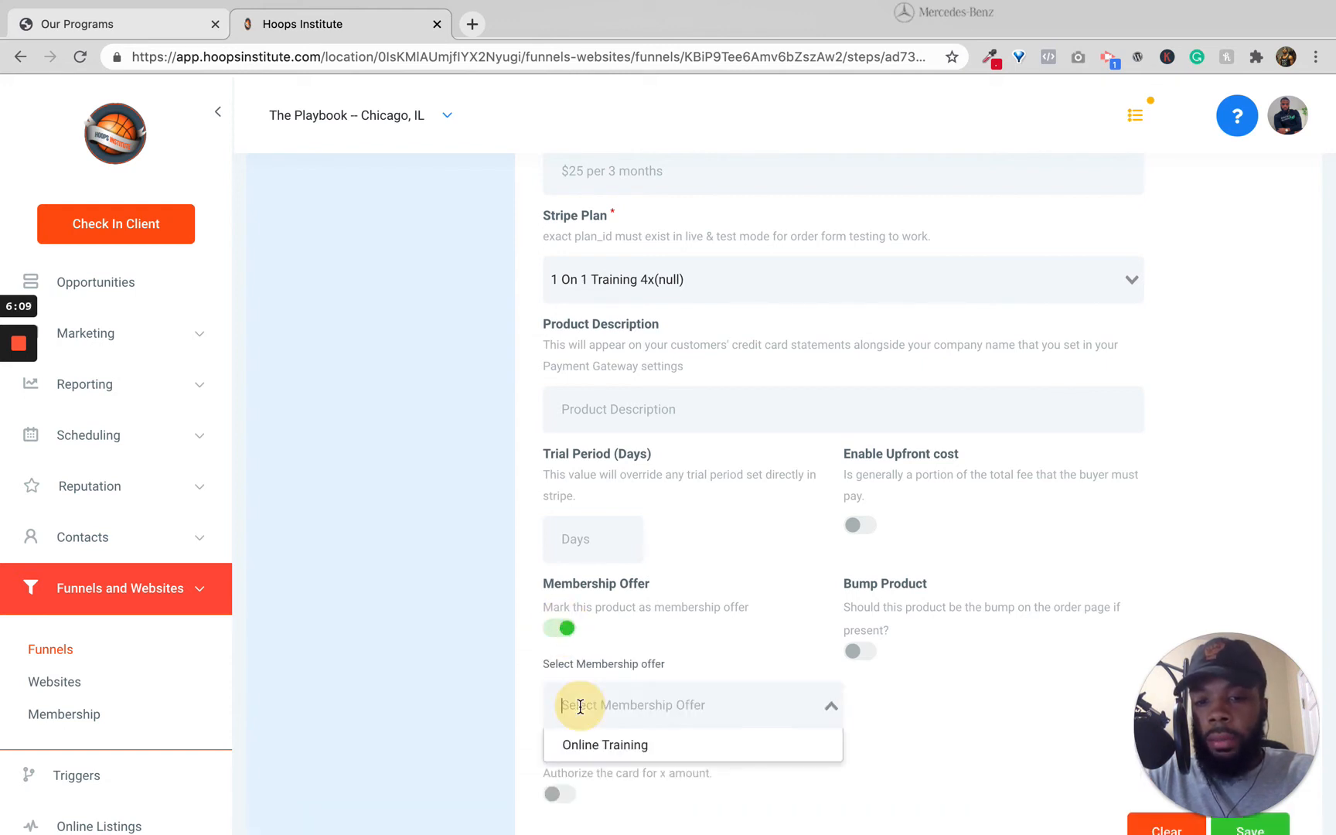
pyautogui.click(580, 746)
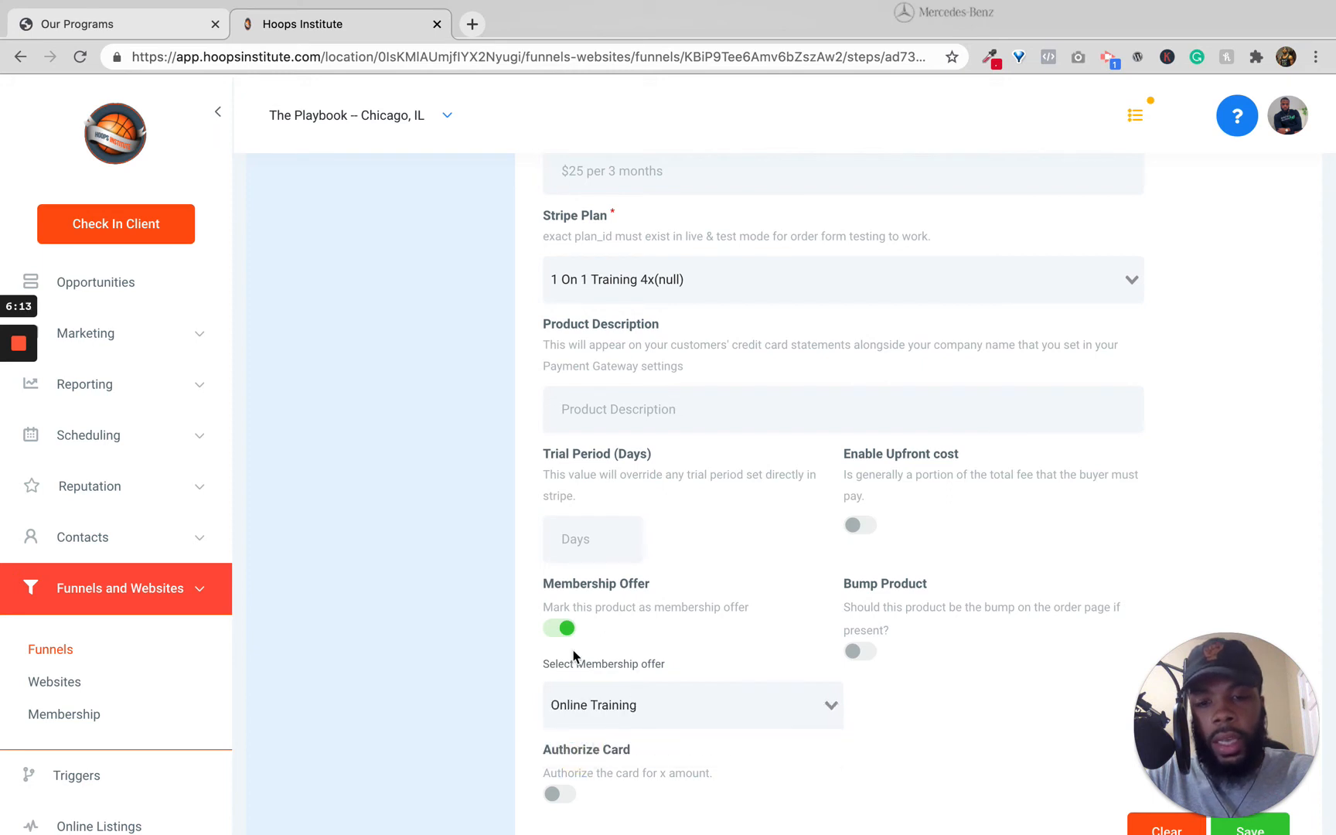
pyautogui.click(561, 629)
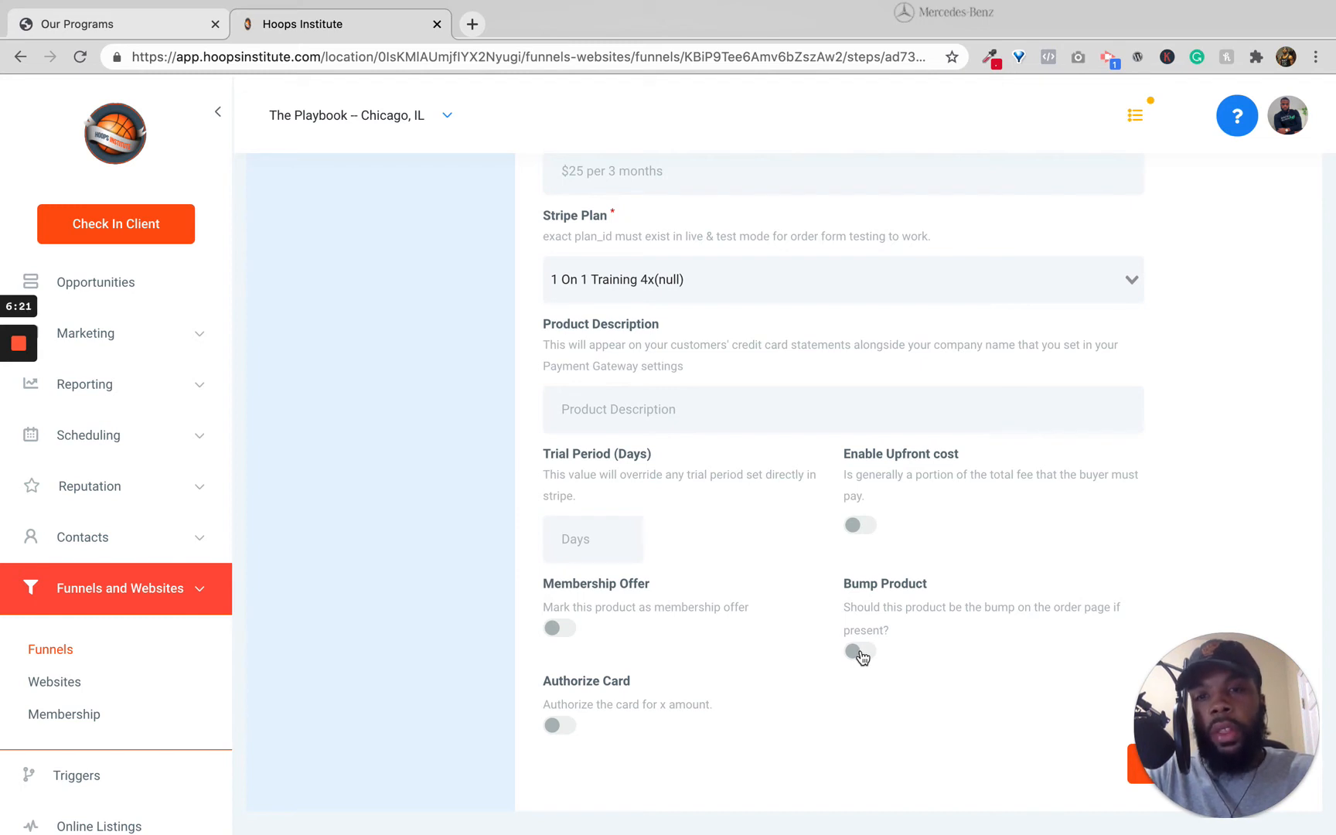
# - Save the 1 On 1 Training 4x per month product to the funnel step
pyautogui.moveTo(1277, 672); pyautogui.dragTo(183, 707)
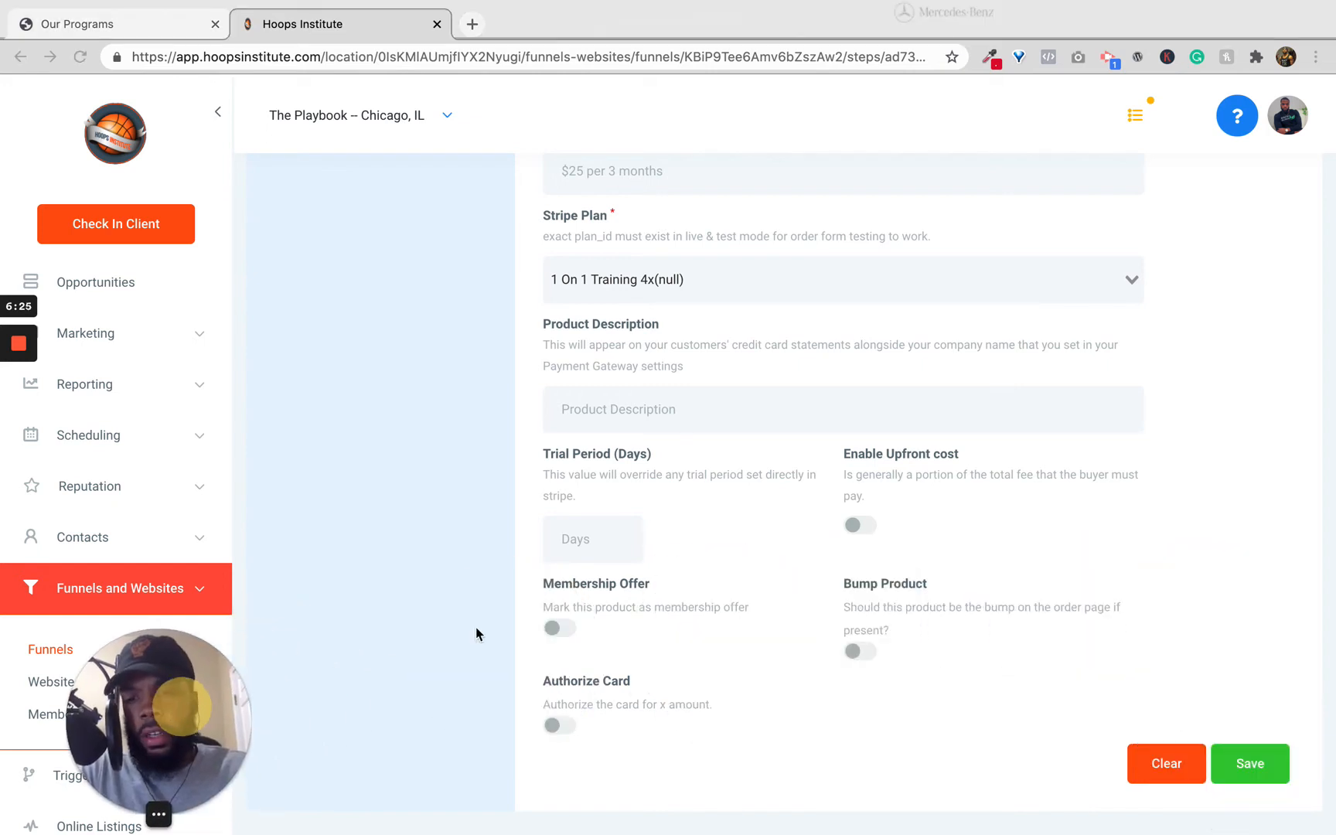
pyautogui.click(1243, 764)
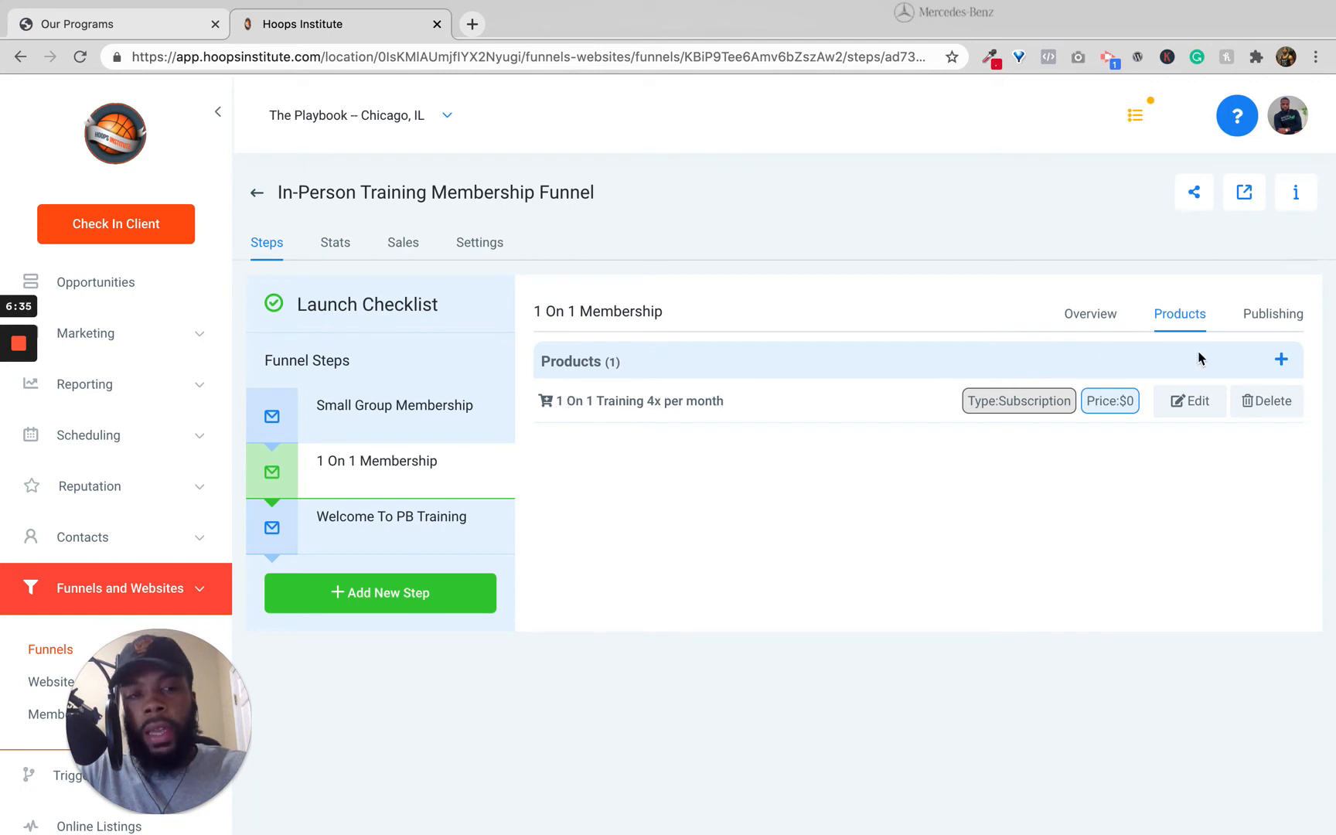
# - Add a second subscription product named "1 On 1 Training 8x per month" to the same funnel step
pyautogui.click(1282, 360)
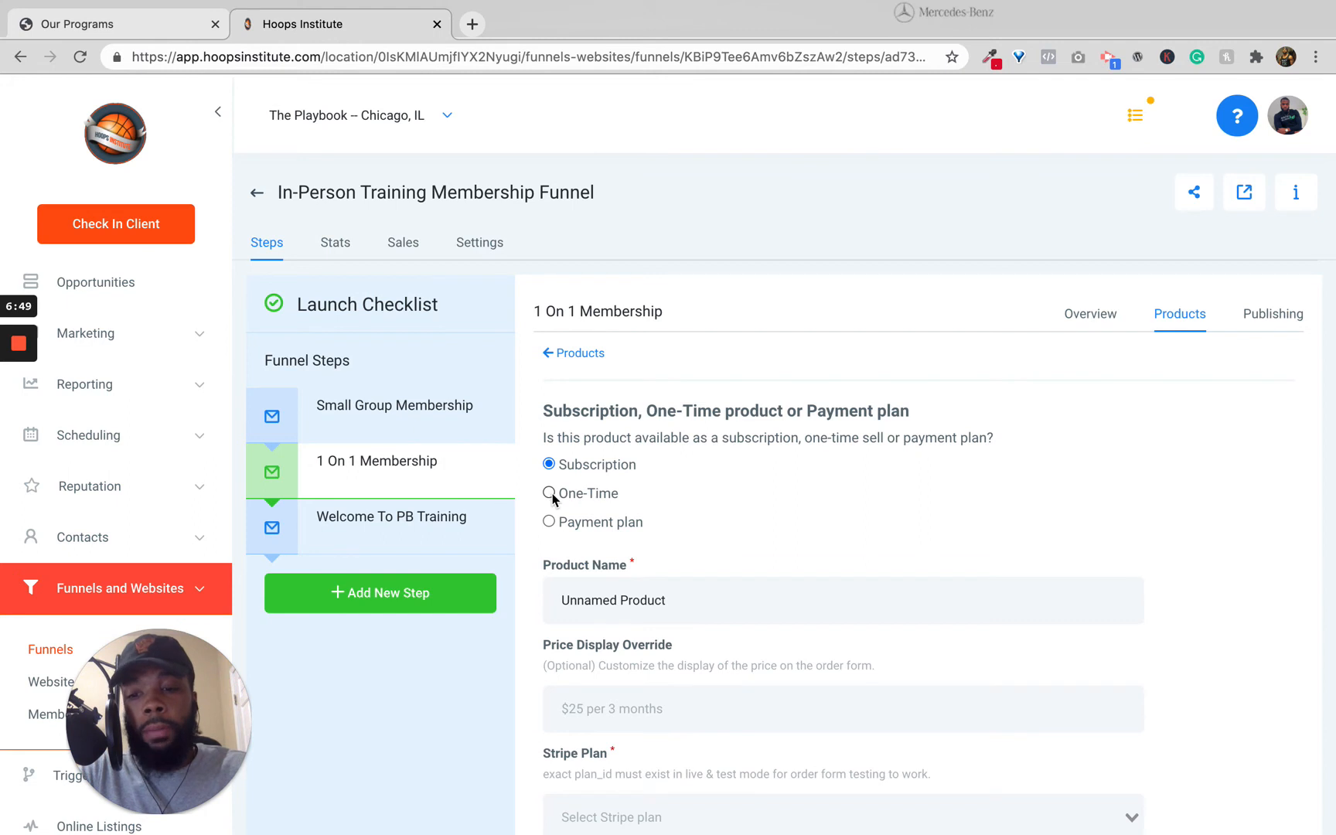
pyautogui.tripleClick(592, 602)
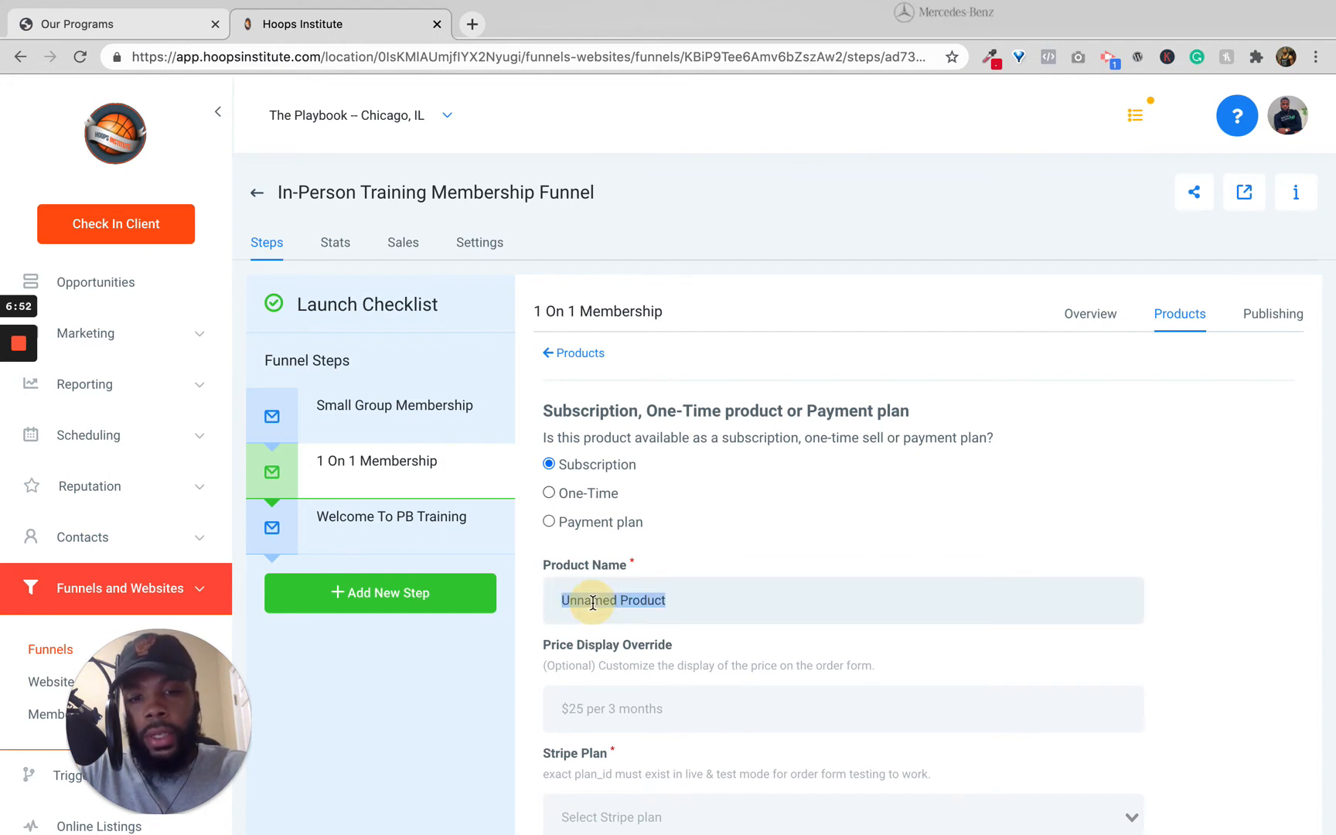
pyautogui.write('1 On 1 Training 4x per month')
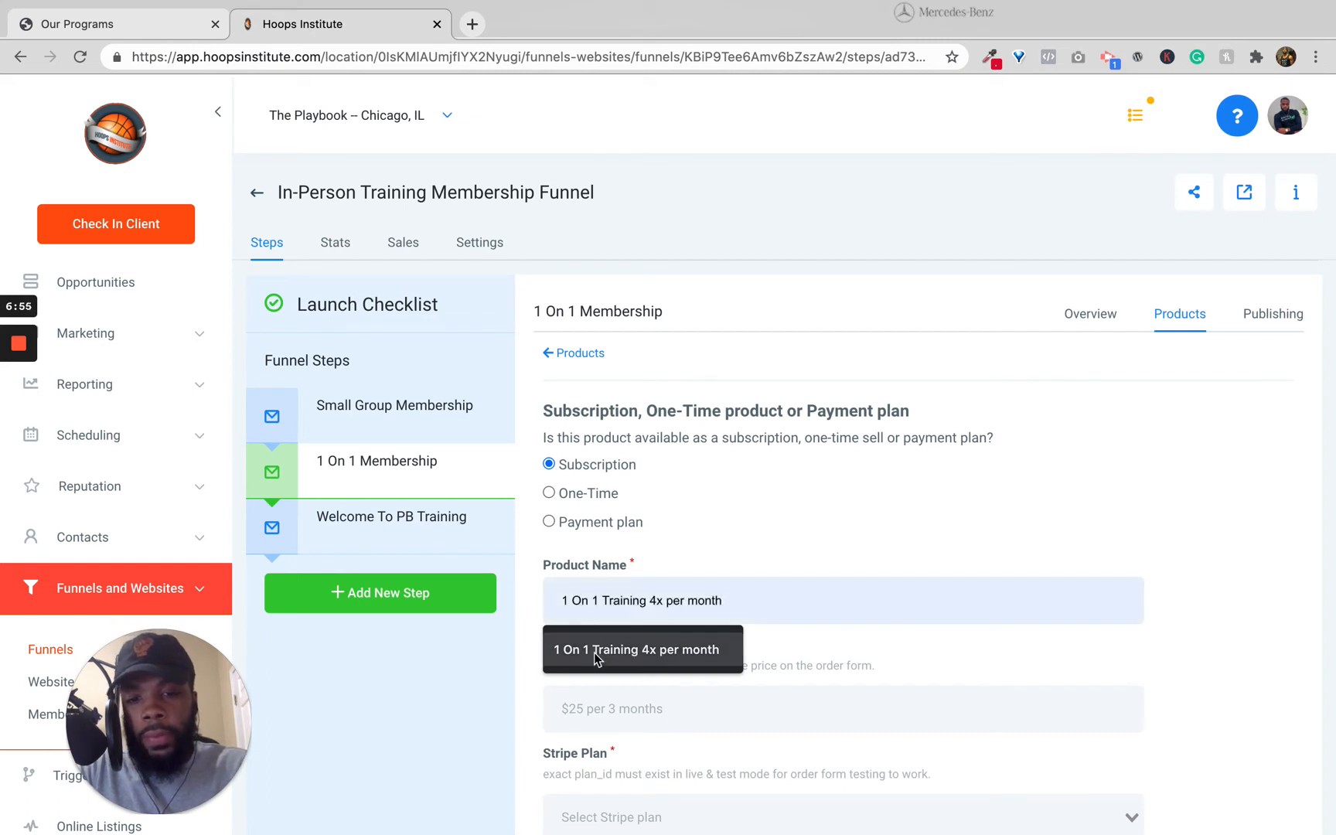
pyautogui.click(610, 650)
pyautogui.click(651, 600)
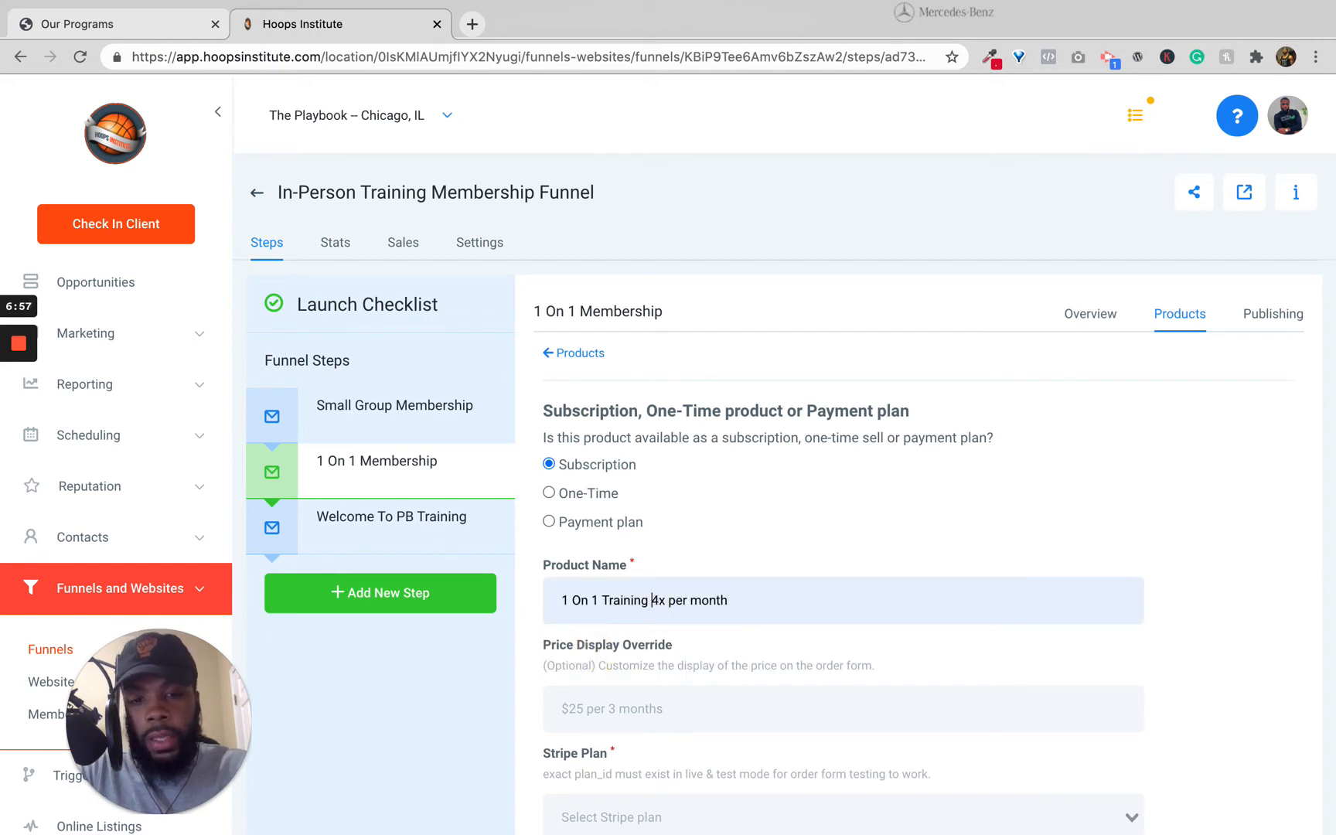
pyautogui.write('8')
# - Link the second product to the 1on1 Training 8x Stripe plan and save it
pyautogui.scroll(-3, 606, 534)
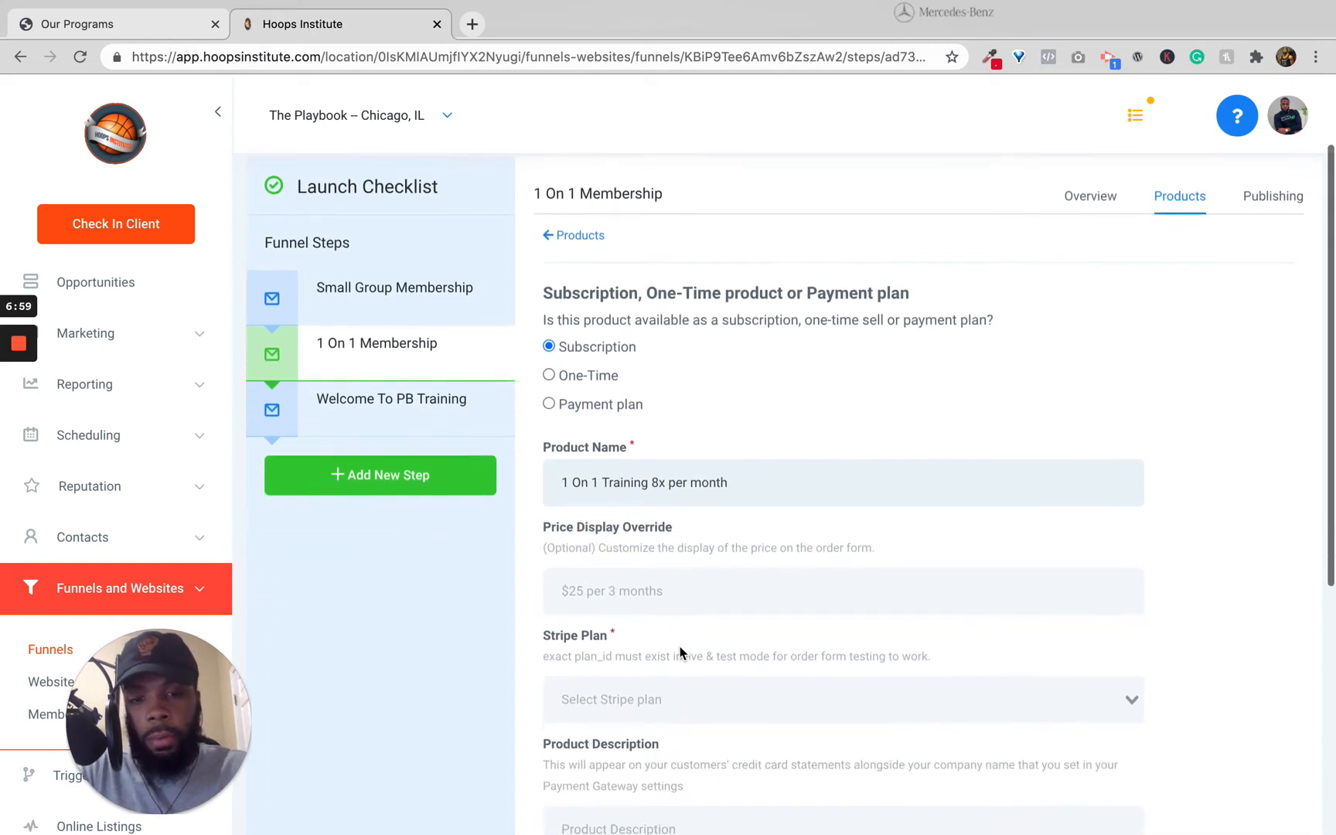
pyautogui.click(605, 532)
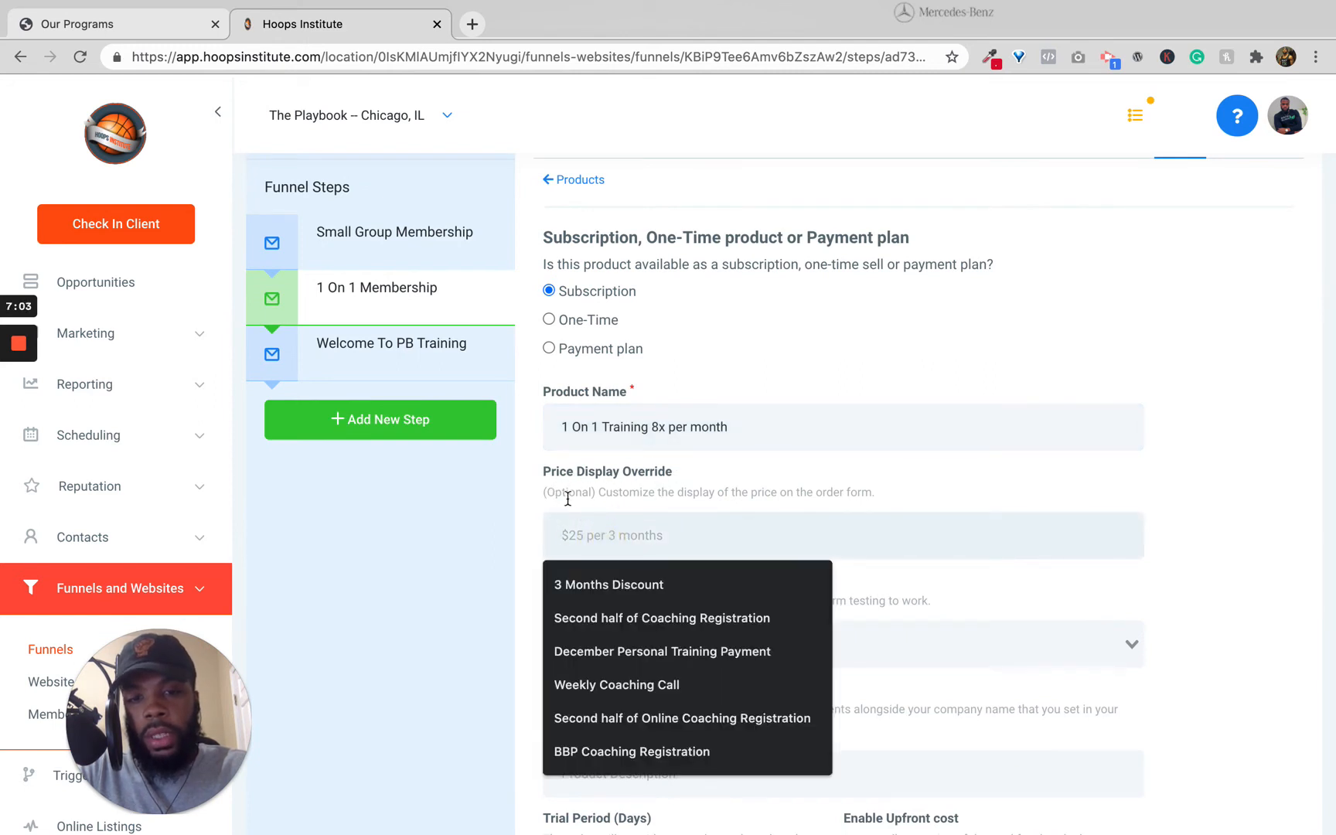
pyautogui.scroll(-3, 516, 551)
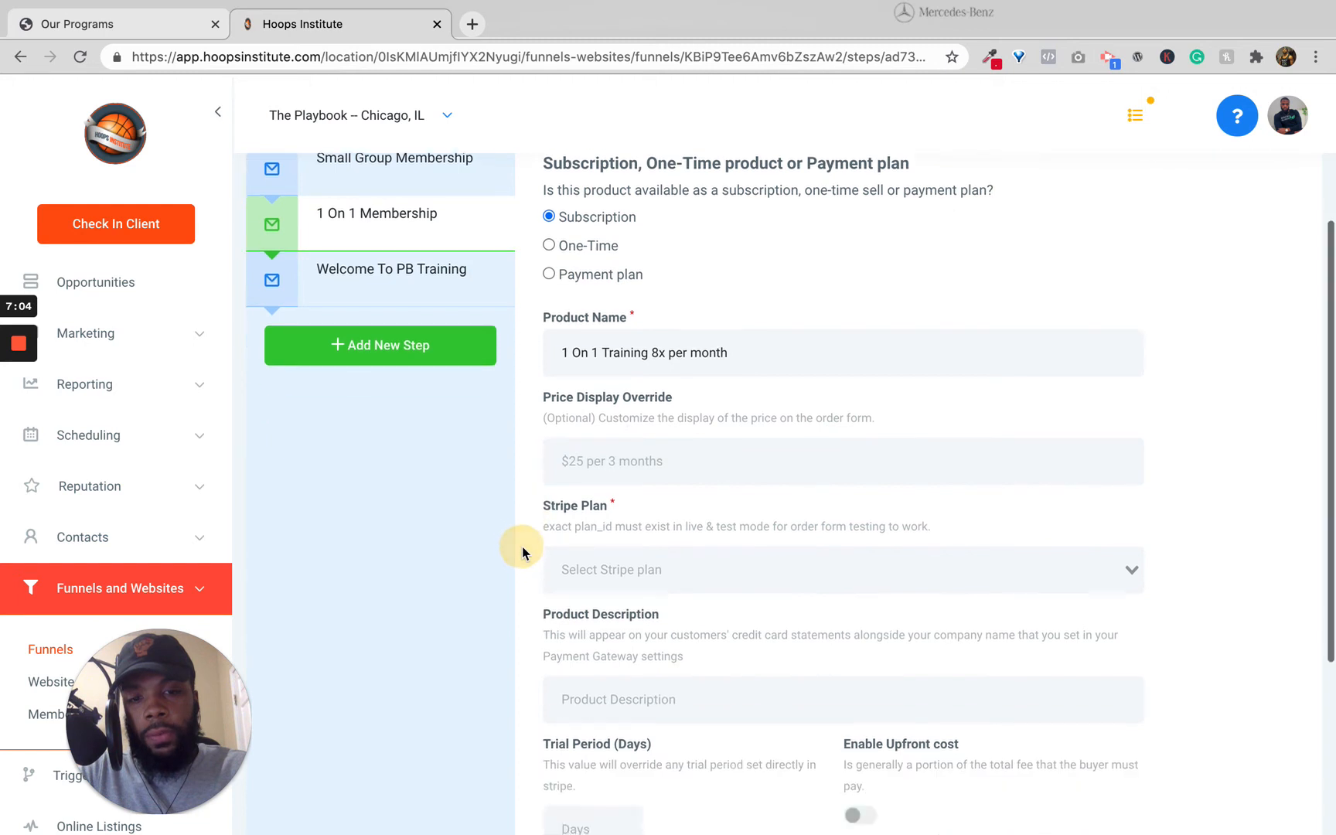
pyautogui.click(605, 464)
pyautogui.click(603, 534)
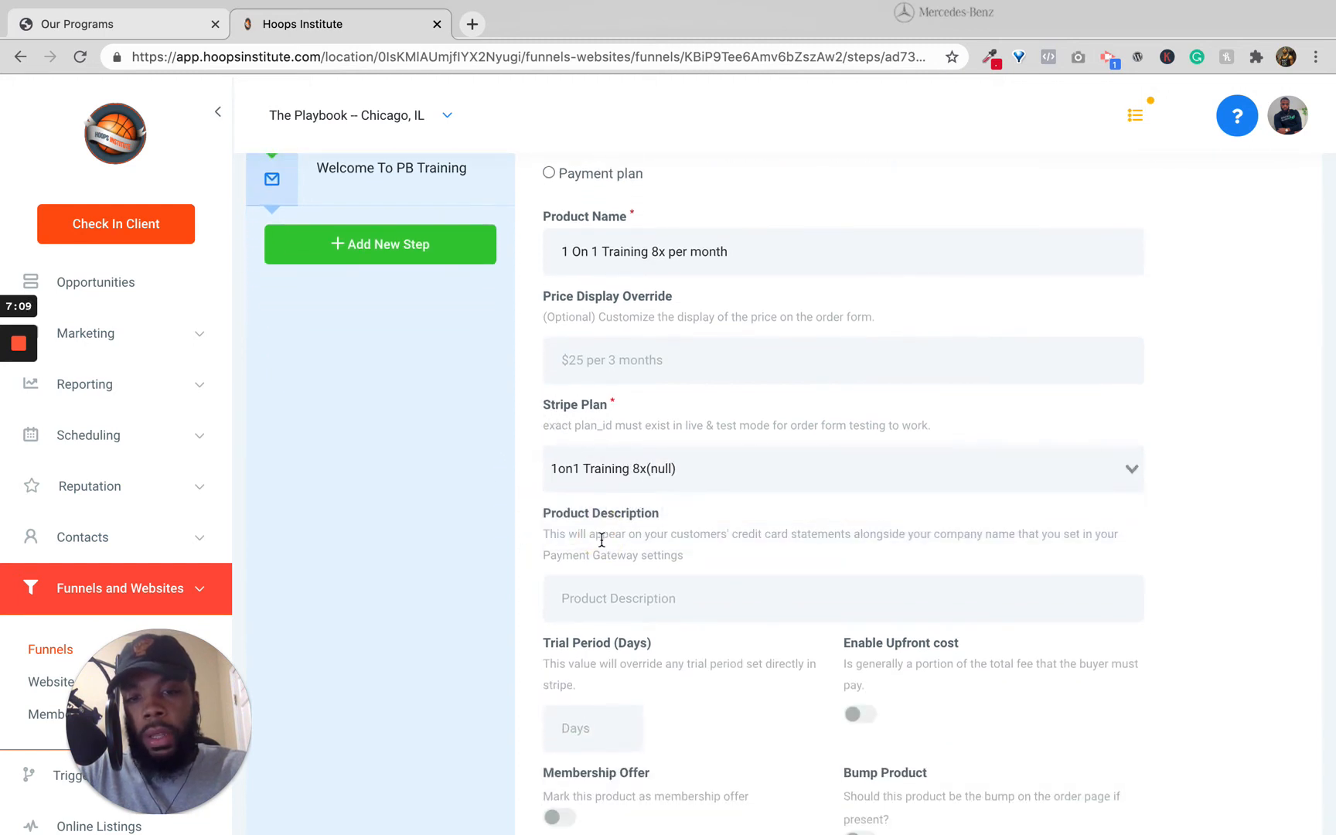
pyautogui.scroll(-2, 596, 533)
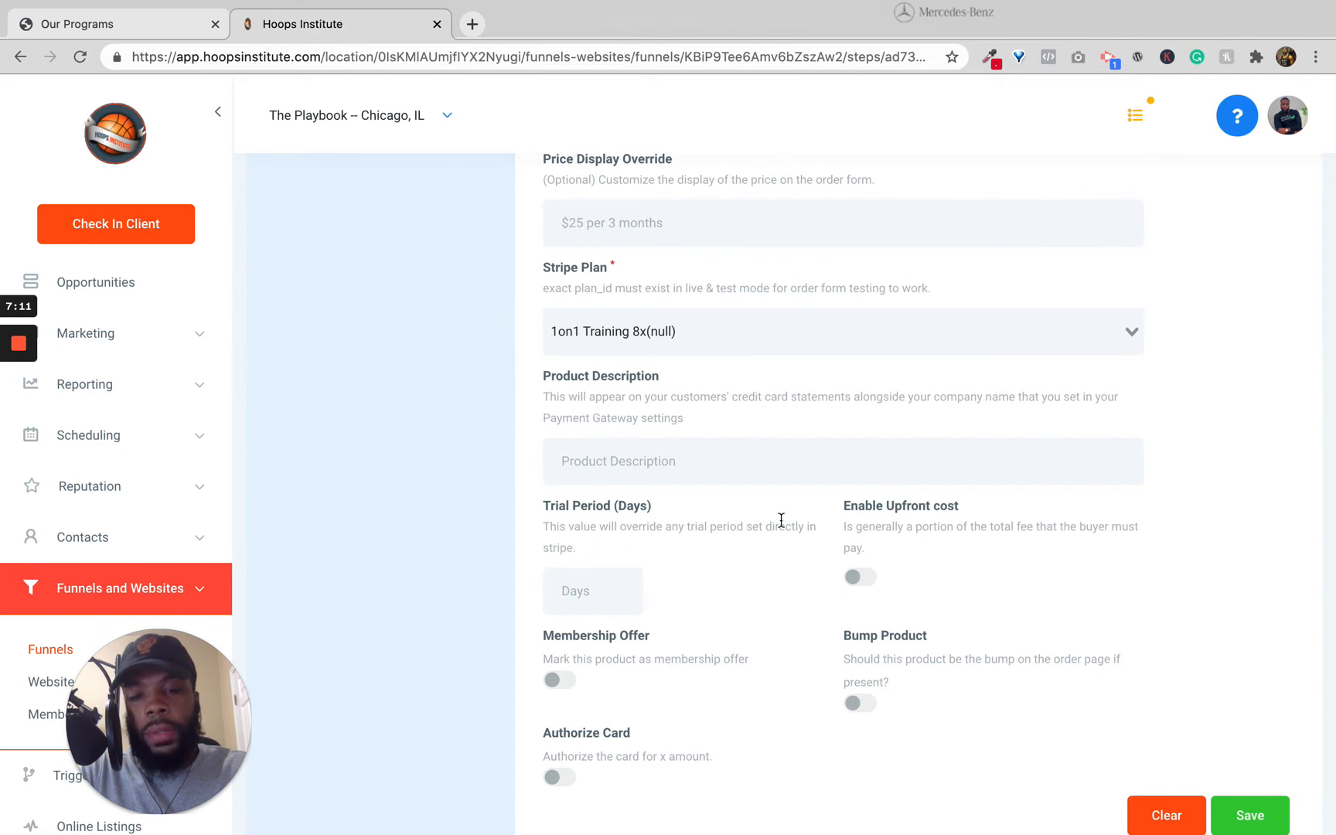
pyautogui.scroll(-1, 680, 687)
pyautogui.click(1258, 762)
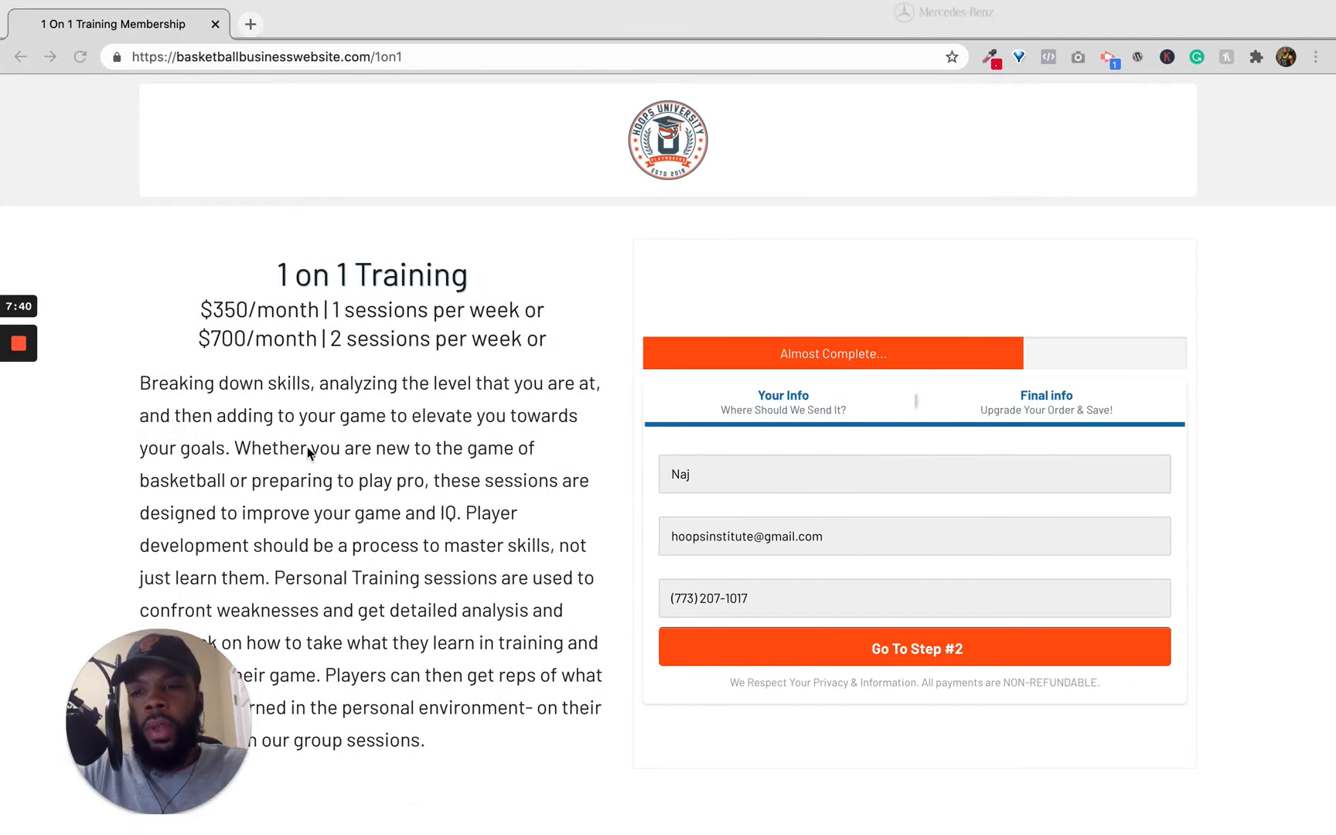
pyautogui.click(224, 317)
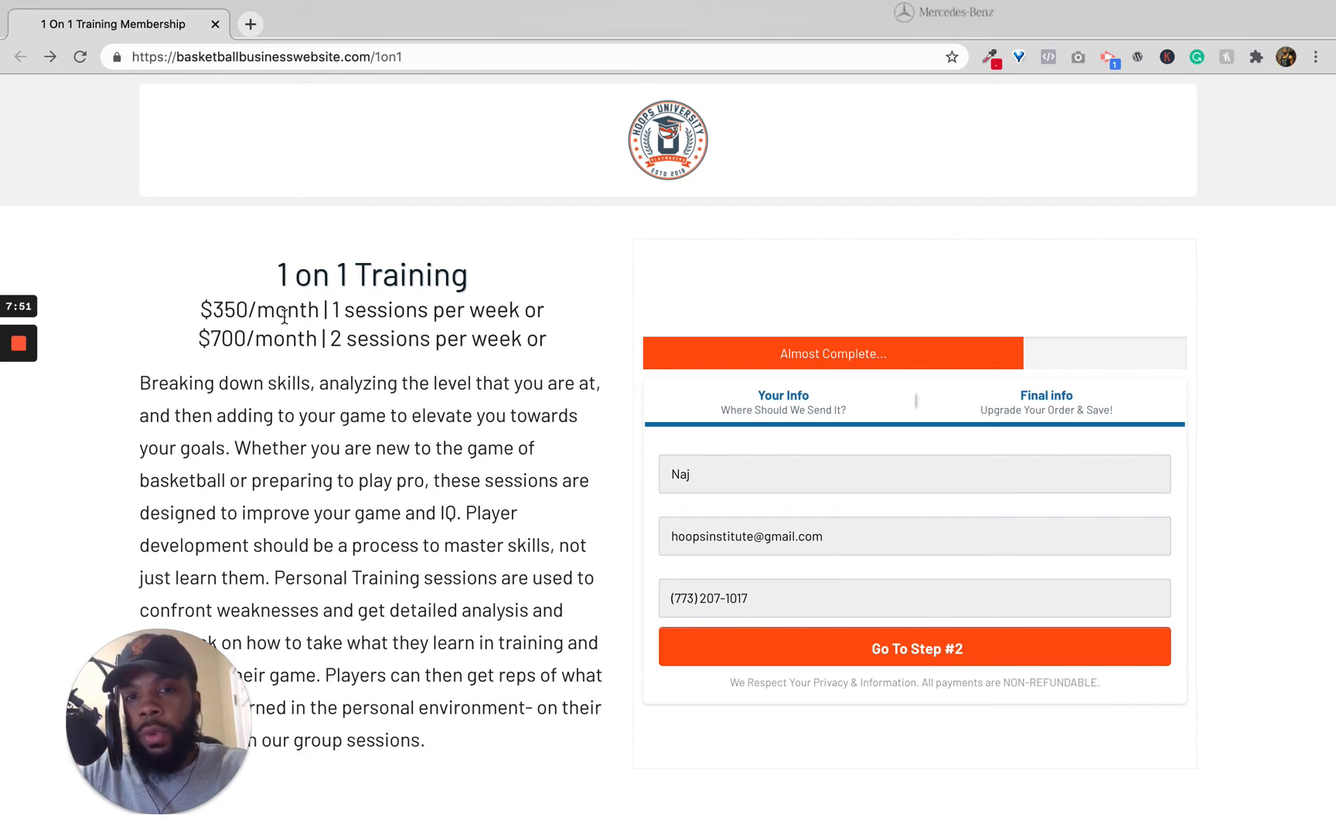
pyautogui.hotkey('ctrl', 'Left')
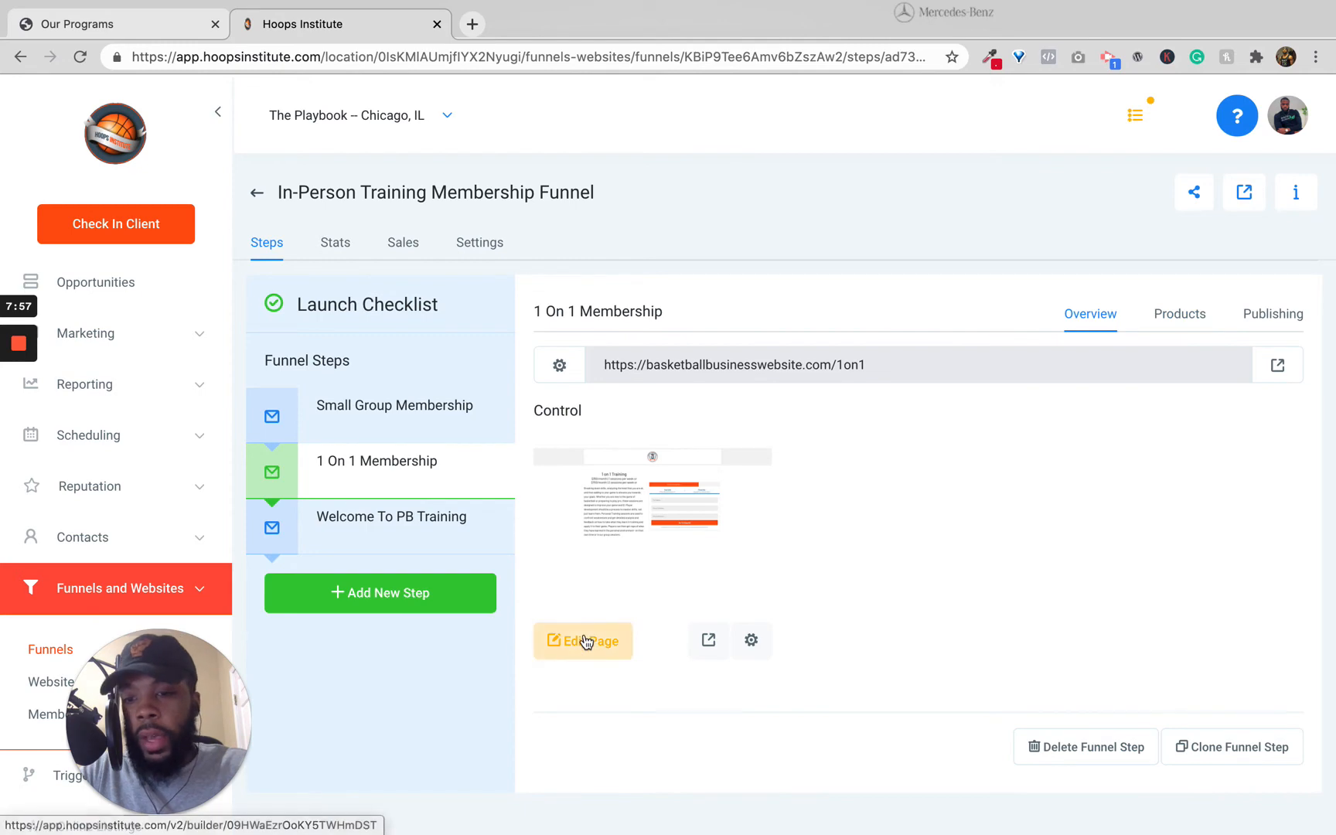
pyautogui.hotkey('ctrl', 'Right')
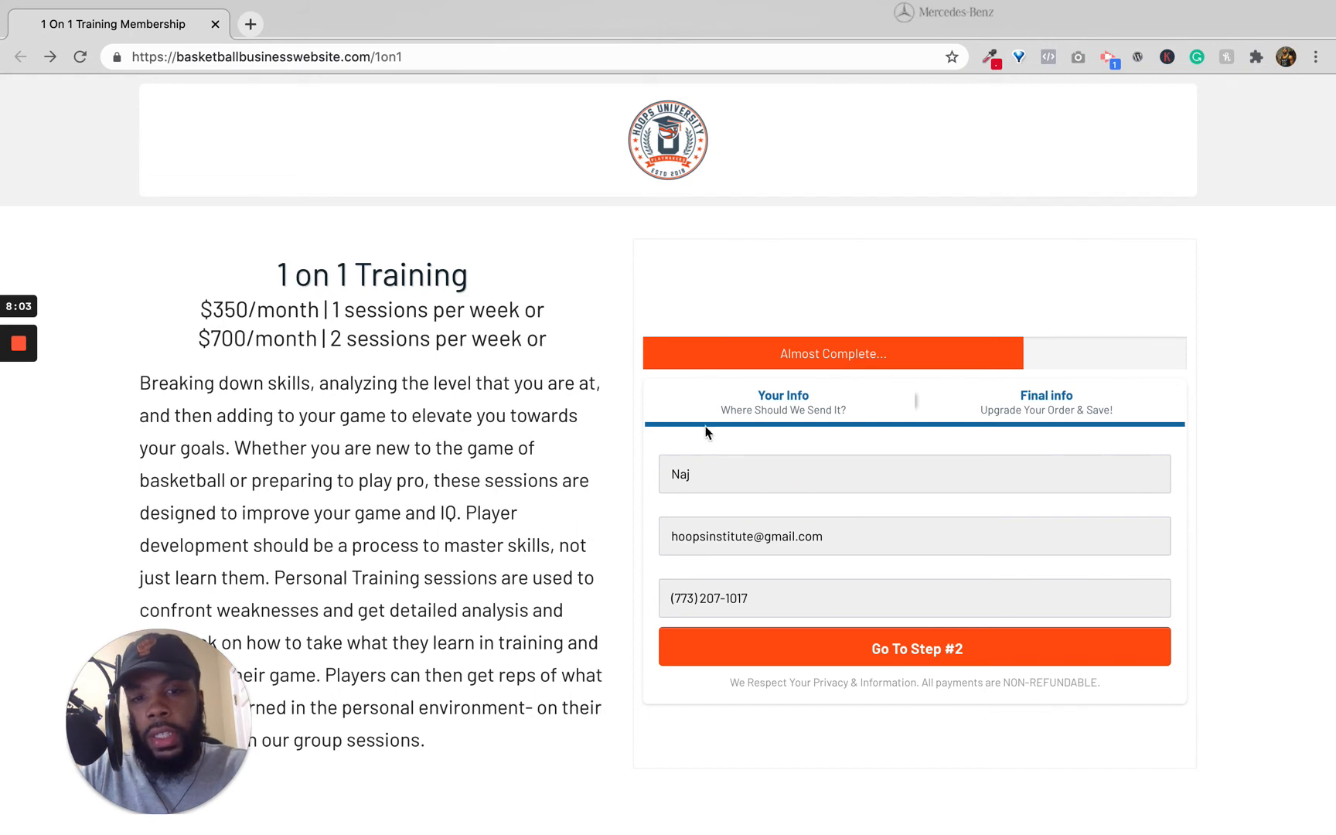
# - Submit the prefilled name, e-mail and phone details on the 1 on 1 Training order form to continue to step 2
pyautogui.click(698, 473)
pyautogui.click(896, 525)
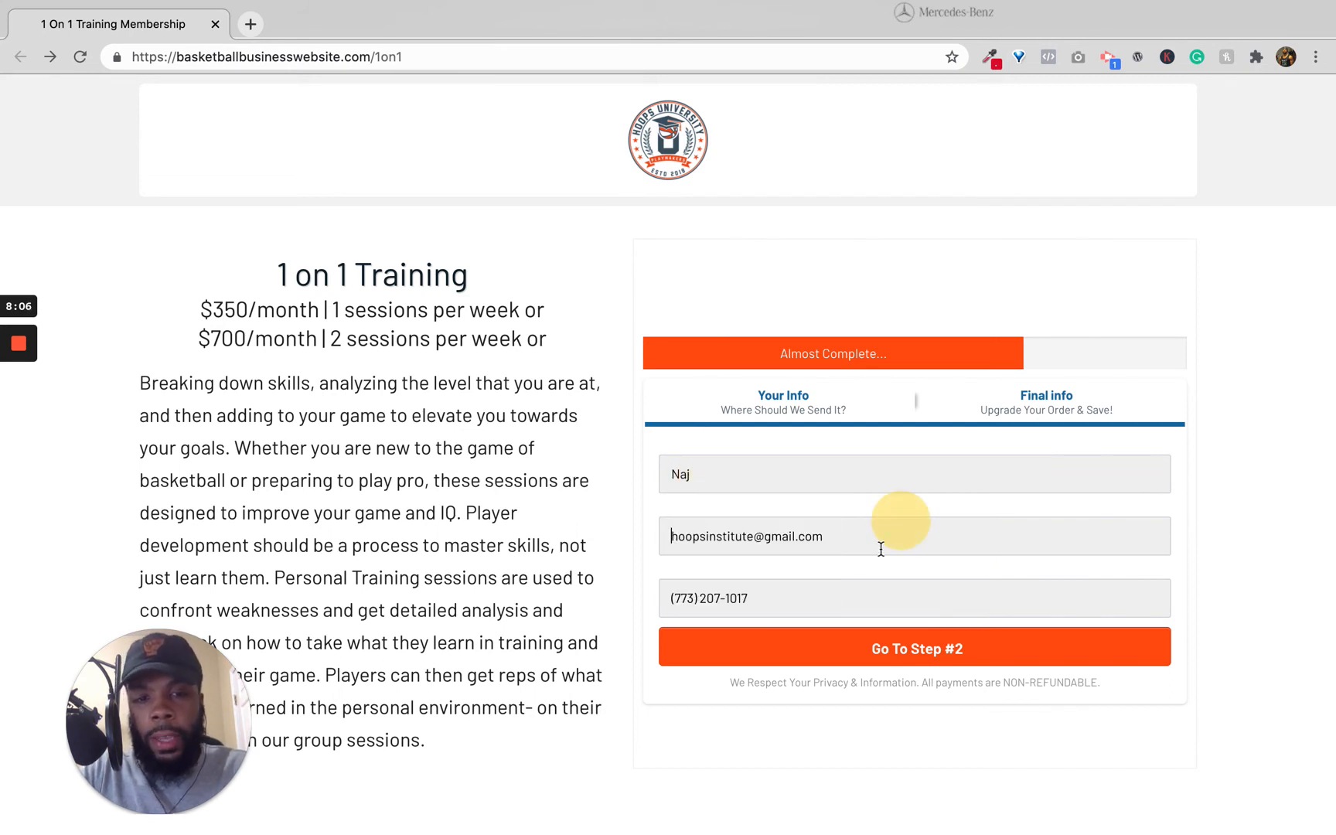
pyautogui.click(820, 594)
pyautogui.click(860, 649)
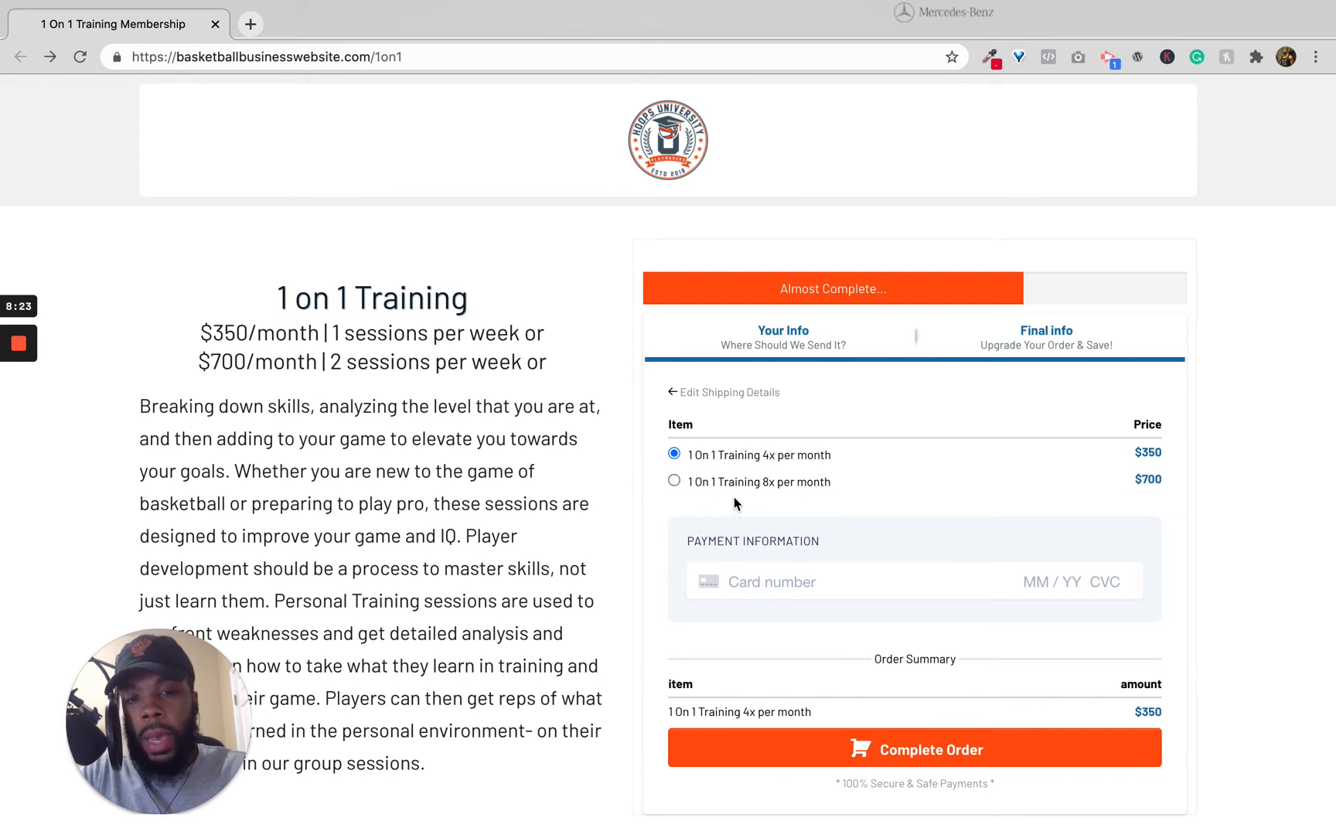
# - Choose 1 On 1 Training 8x per month, enter the card number, expiry date and CVC, and complete the order
pyautogui.click(673, 479)
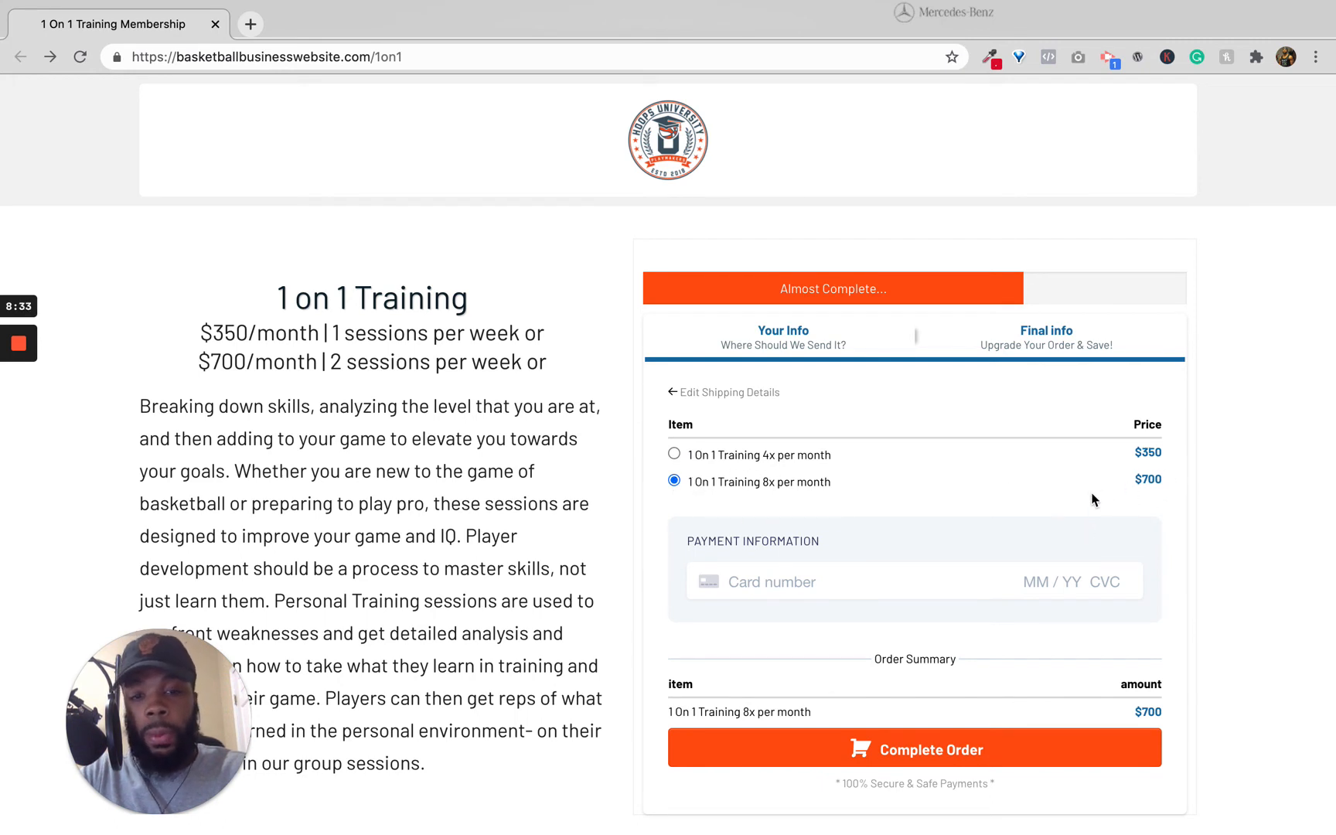
pyautogui.click(752, 586)
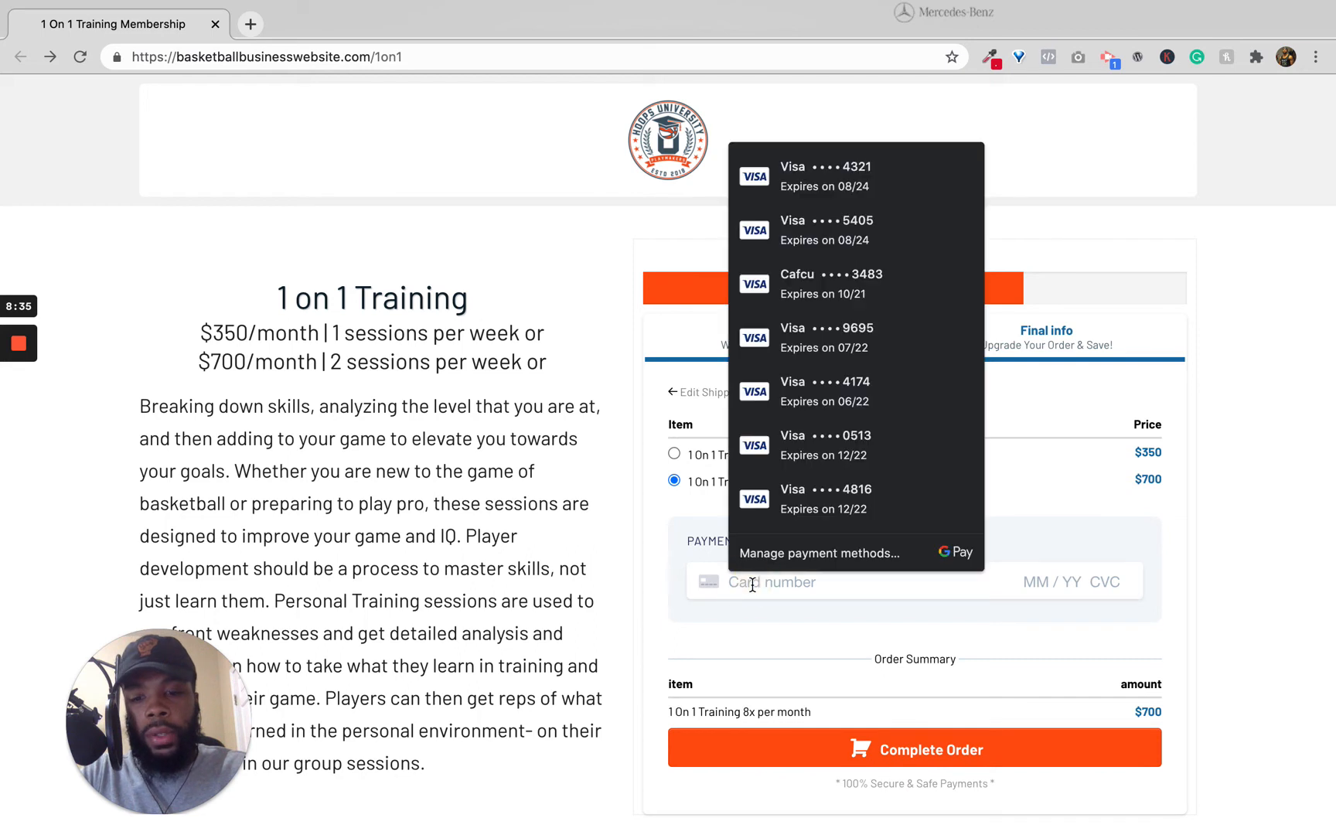
pyautogui.write('42 424')
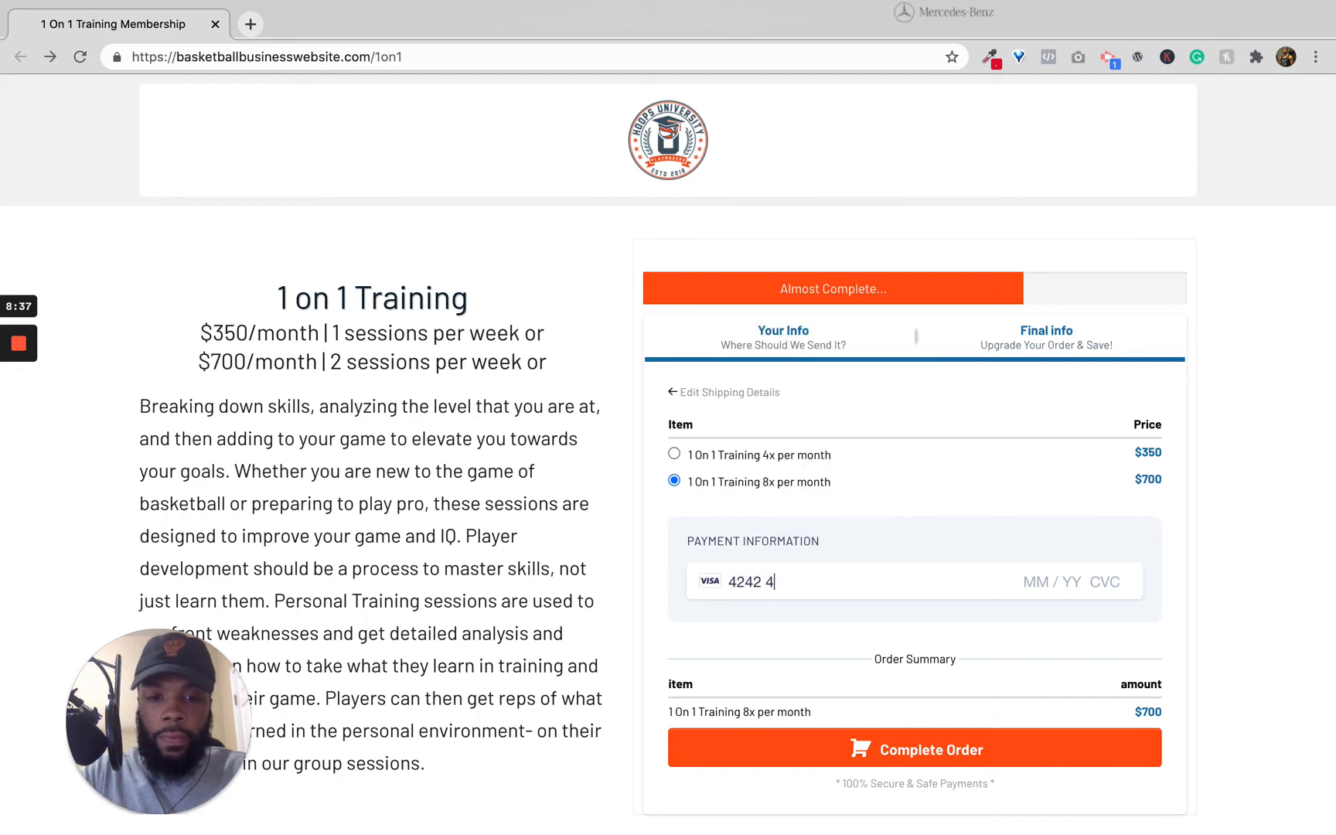
pyautogui.write('2 4242 4242 10 / 25 394')
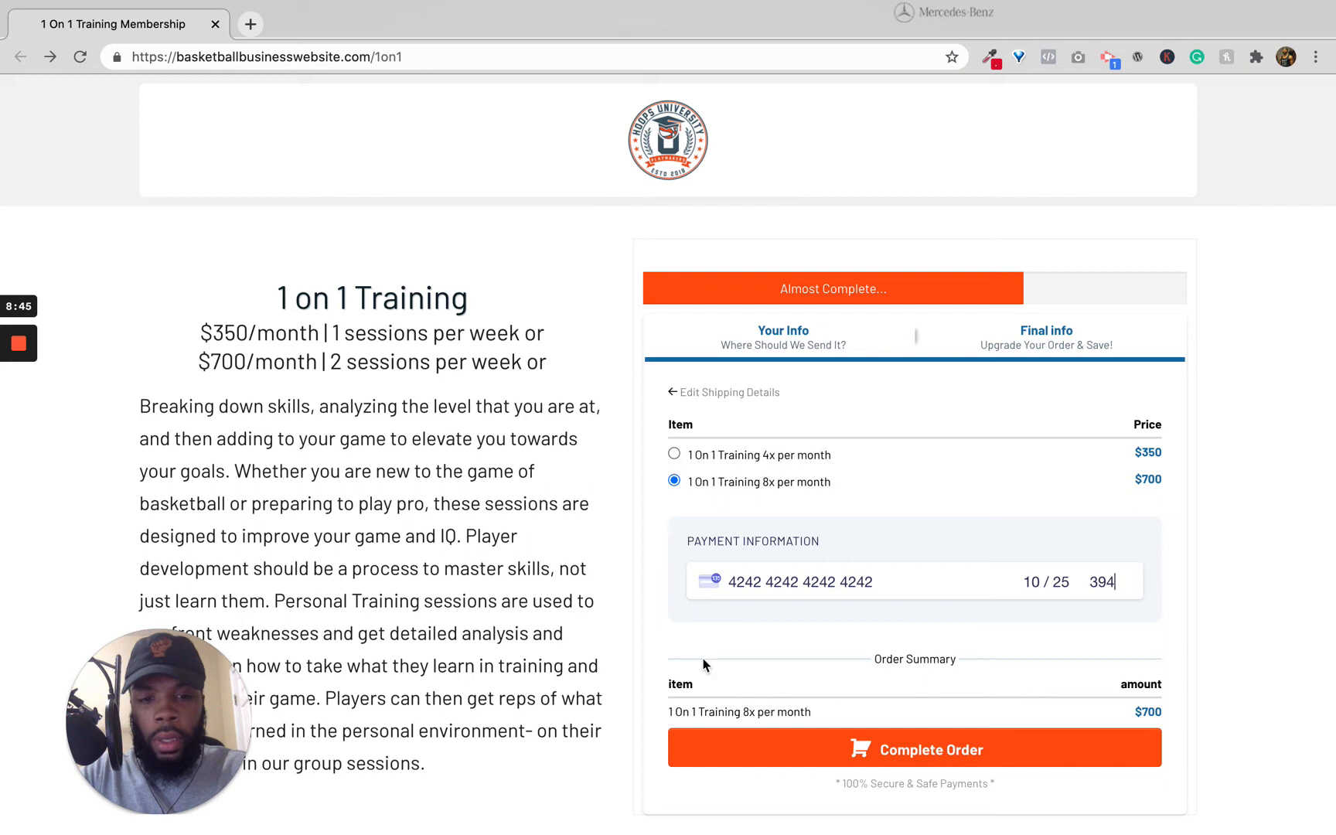
pyautogui.click(789, 753)
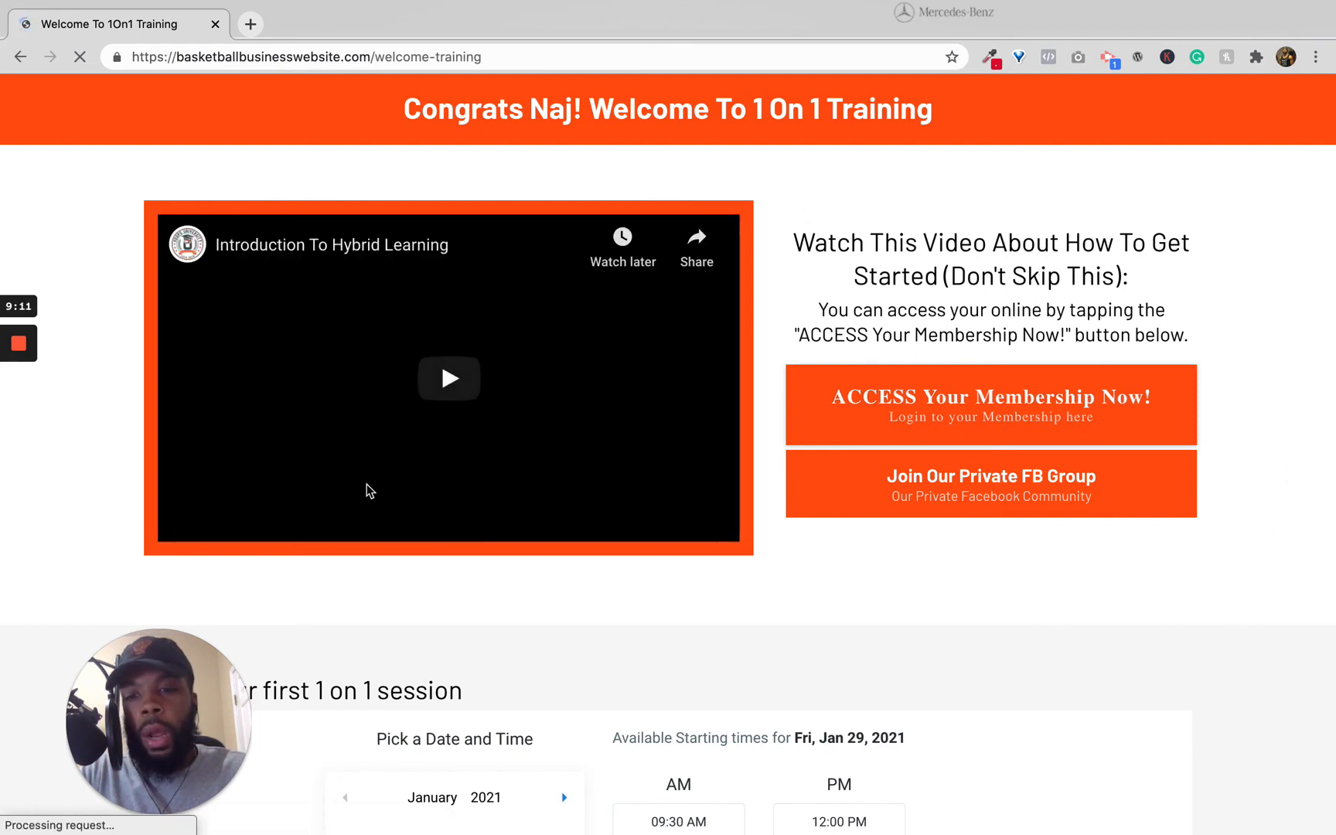
pyautogui.moveTo(194, 717); pyautogui.dragTo(1260, 729)
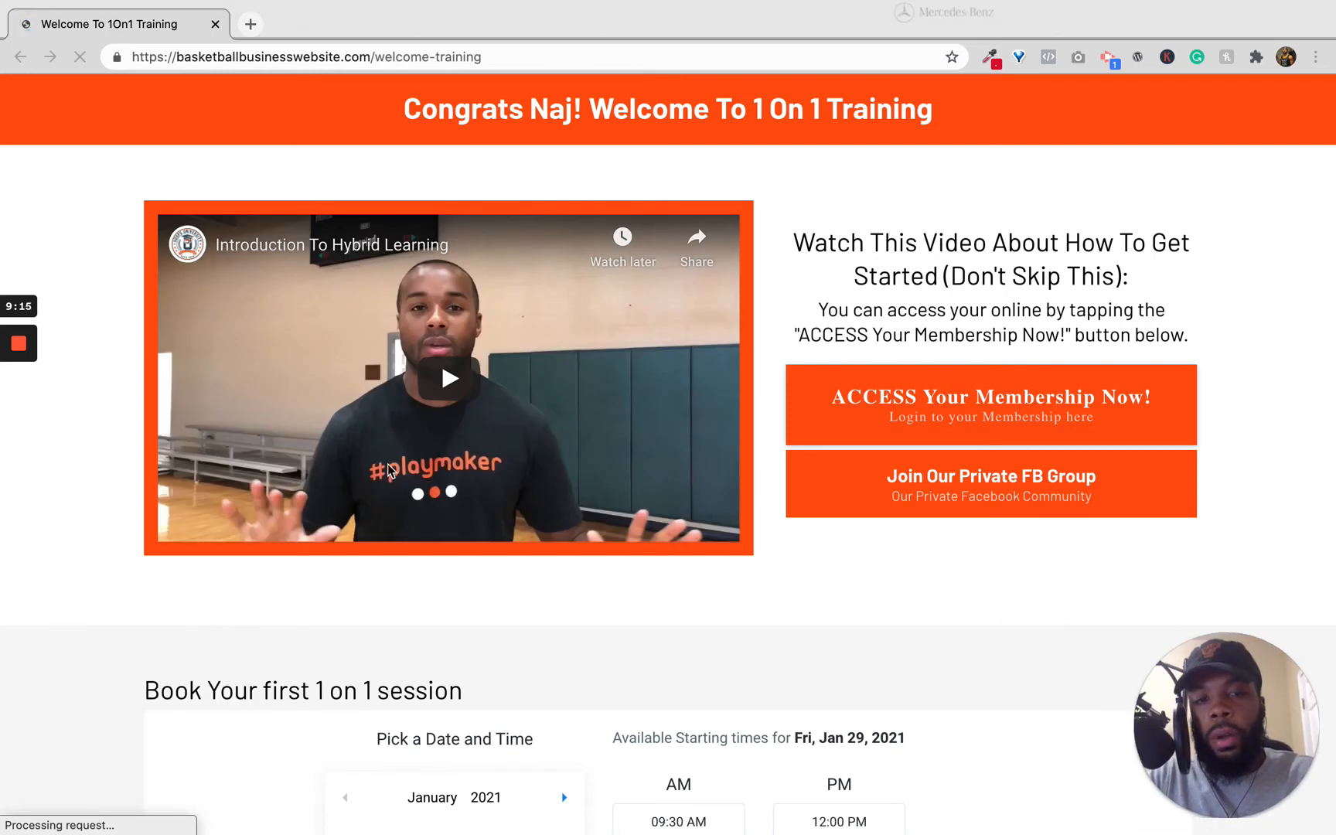
pyautogui.click(552, 589)
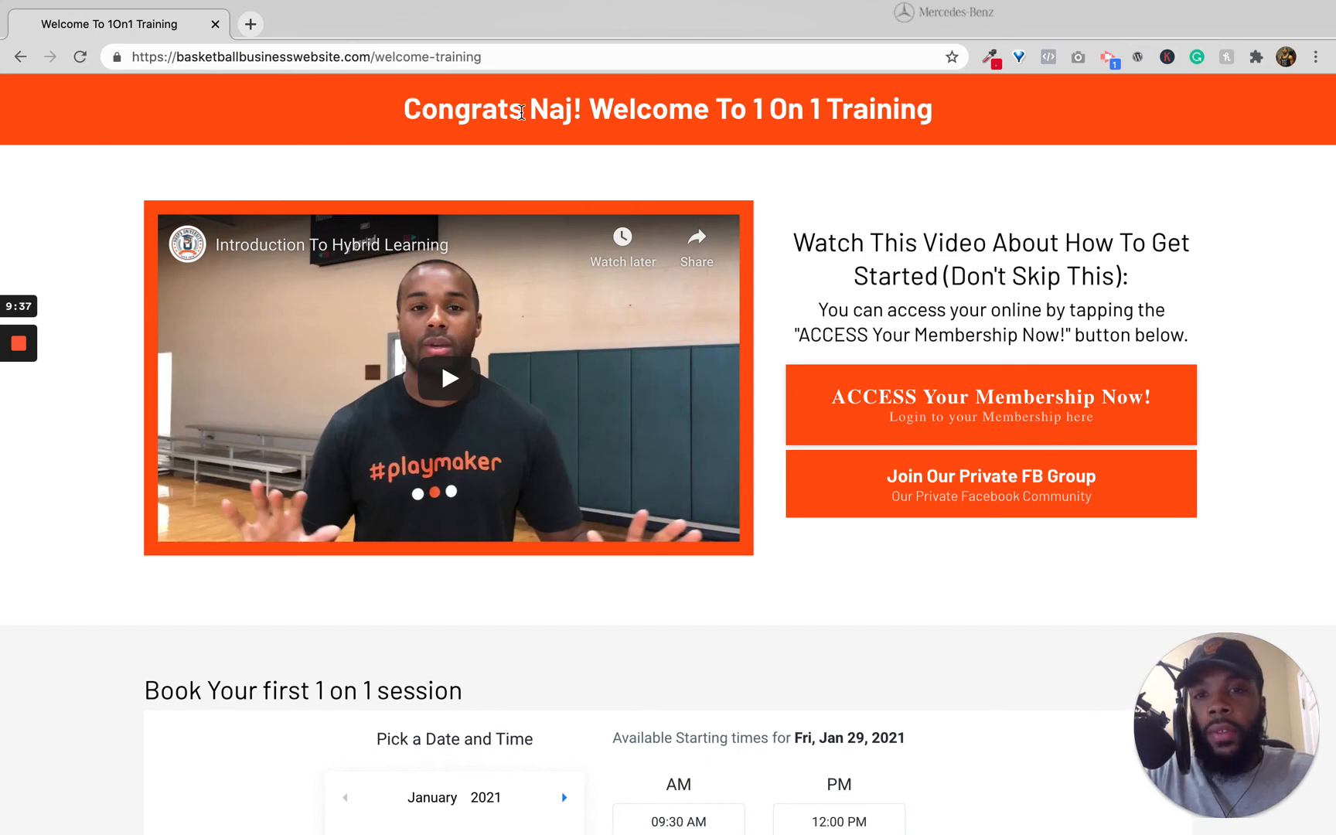
pyautogui.moveTo(529, 112); pyautogui.dragTo(569, 114)
pyautogui.click(565, 113)
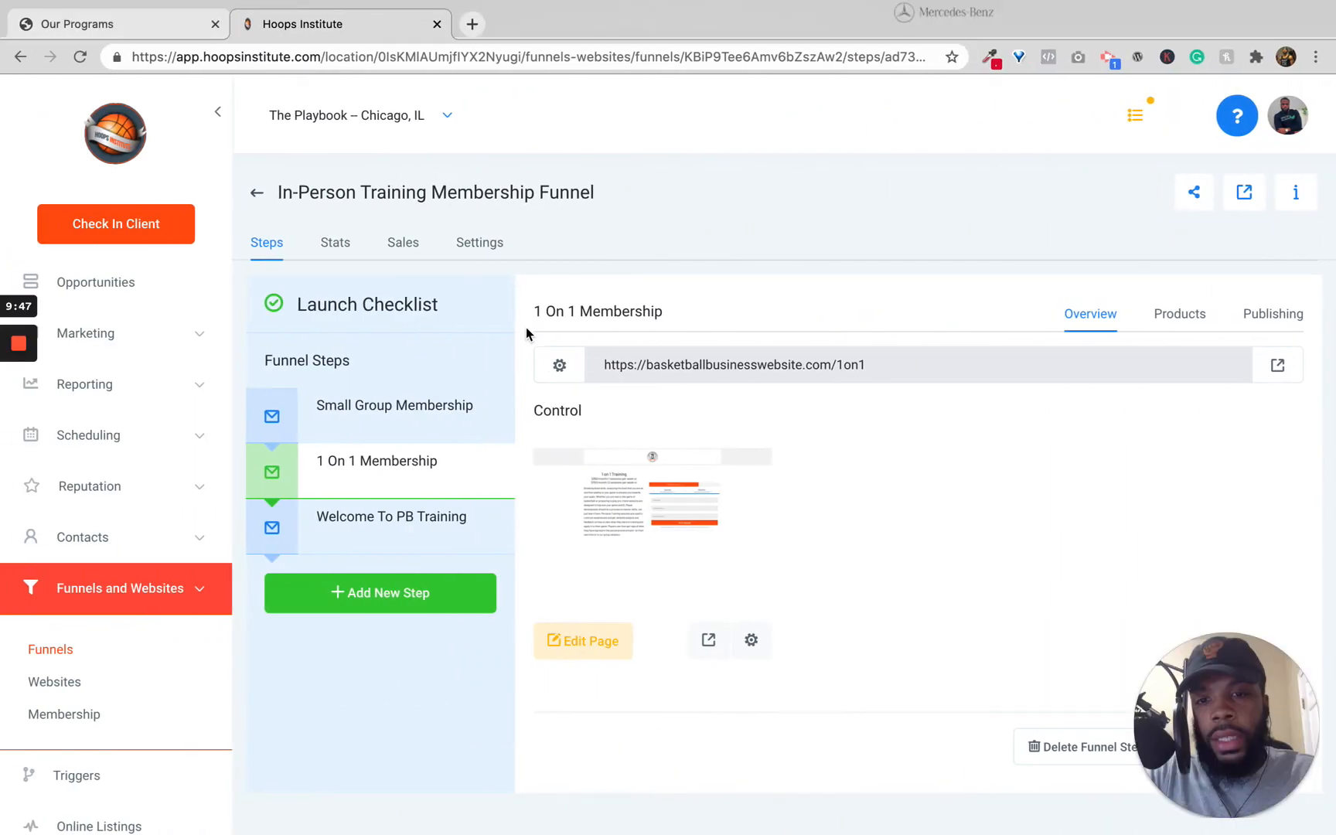
# - Open the Welcome To PB Training funnel step's page in the page editor
pyautogui.click(392, 540)
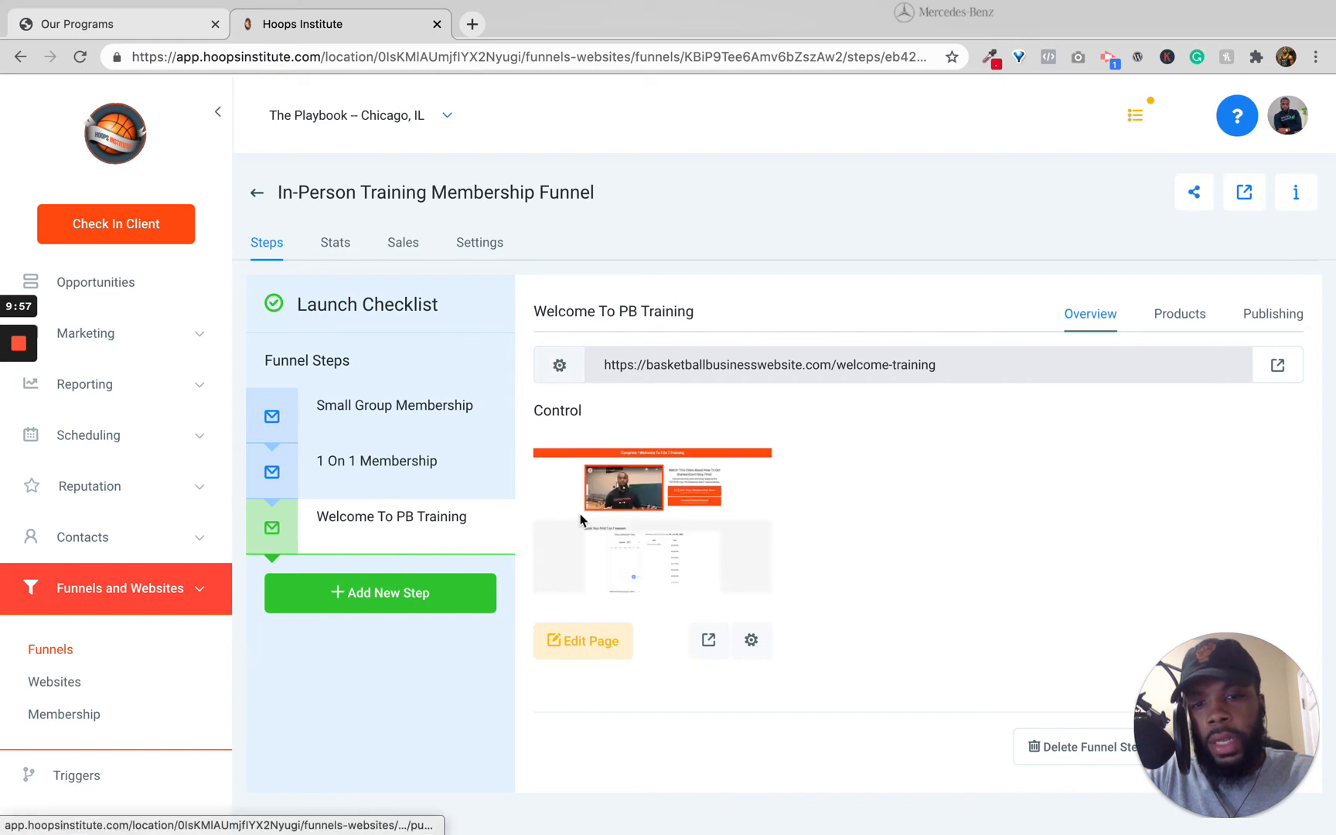
pyautogui.click(585, 643)
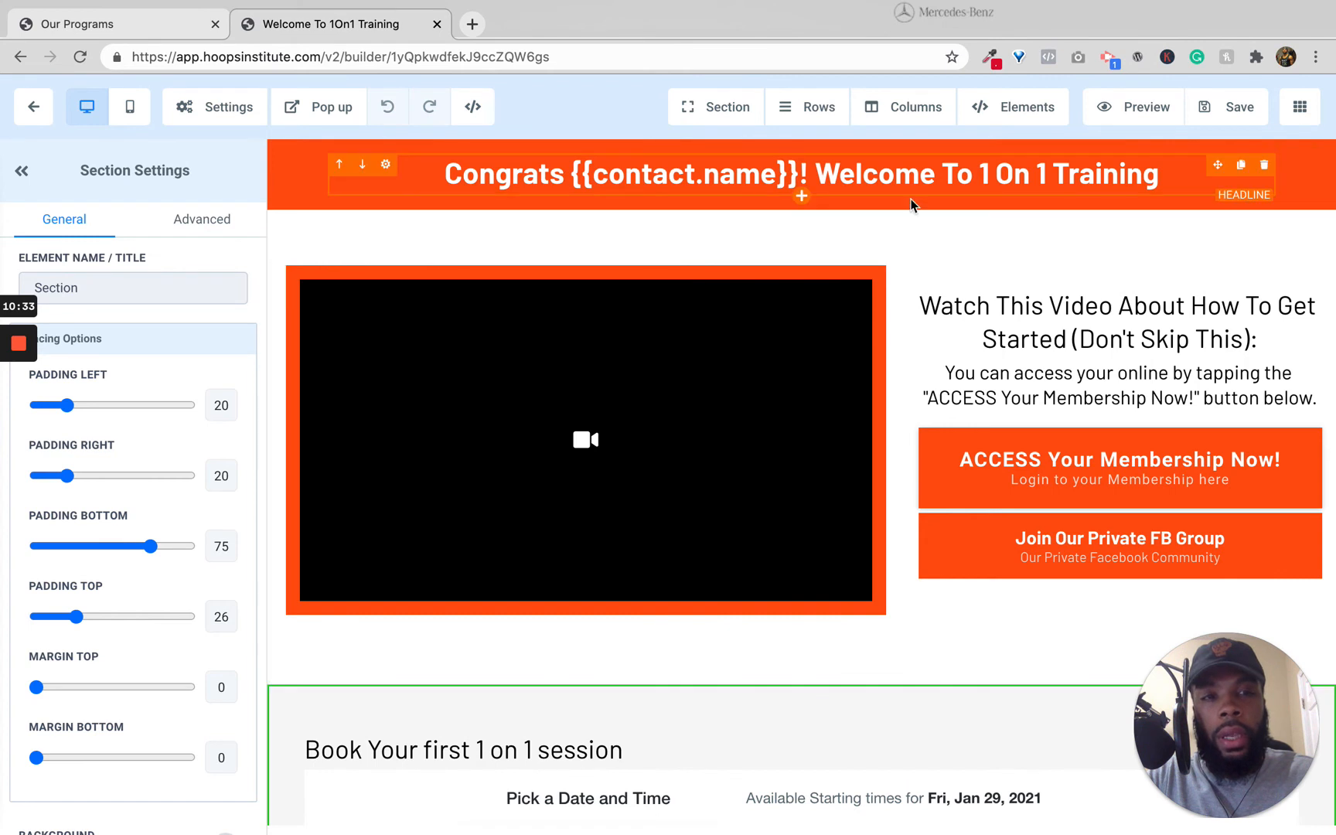
pyautogui.scroll(-2, 1005, 395)
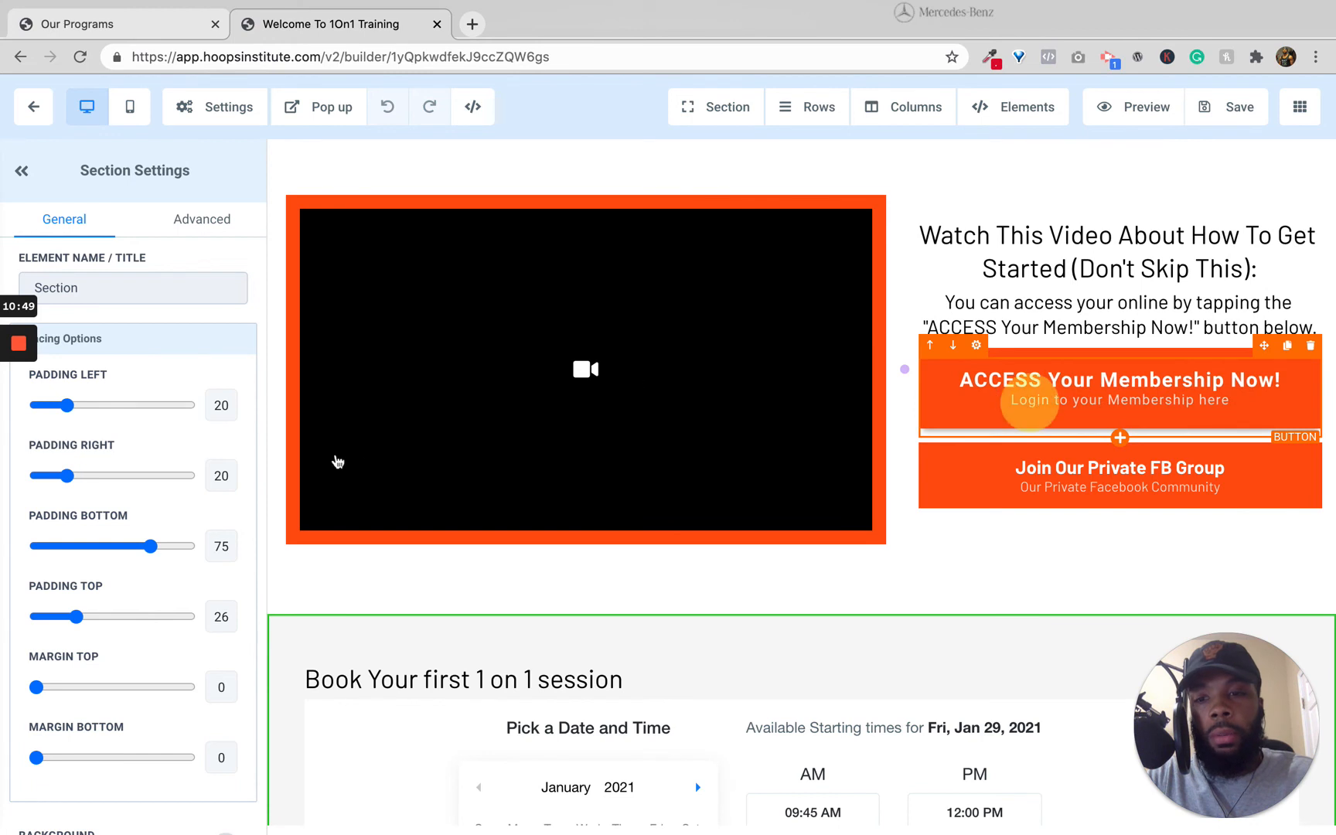
# - Examine the text, sub text and link settings of the "ACCESS Your Membership Now!" button
pyautogui.scroll(-1, 142, 546)
pyautogui.scroll(-4, 141, 545)
pyautogui.scroll(4, 133, 525)
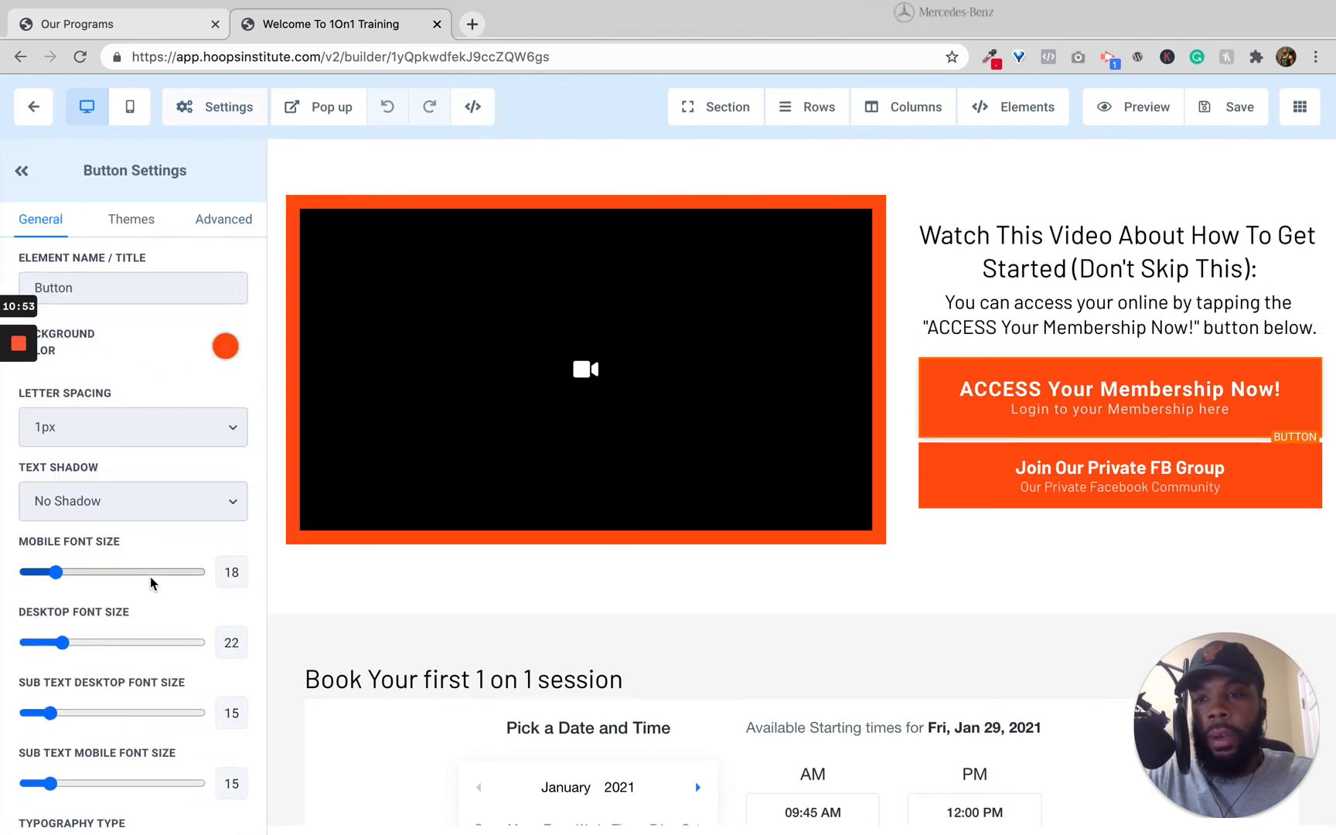
pyautogui.scroll(-10, 153, 584)
pyautogui.scroll(-12, 151, 583)
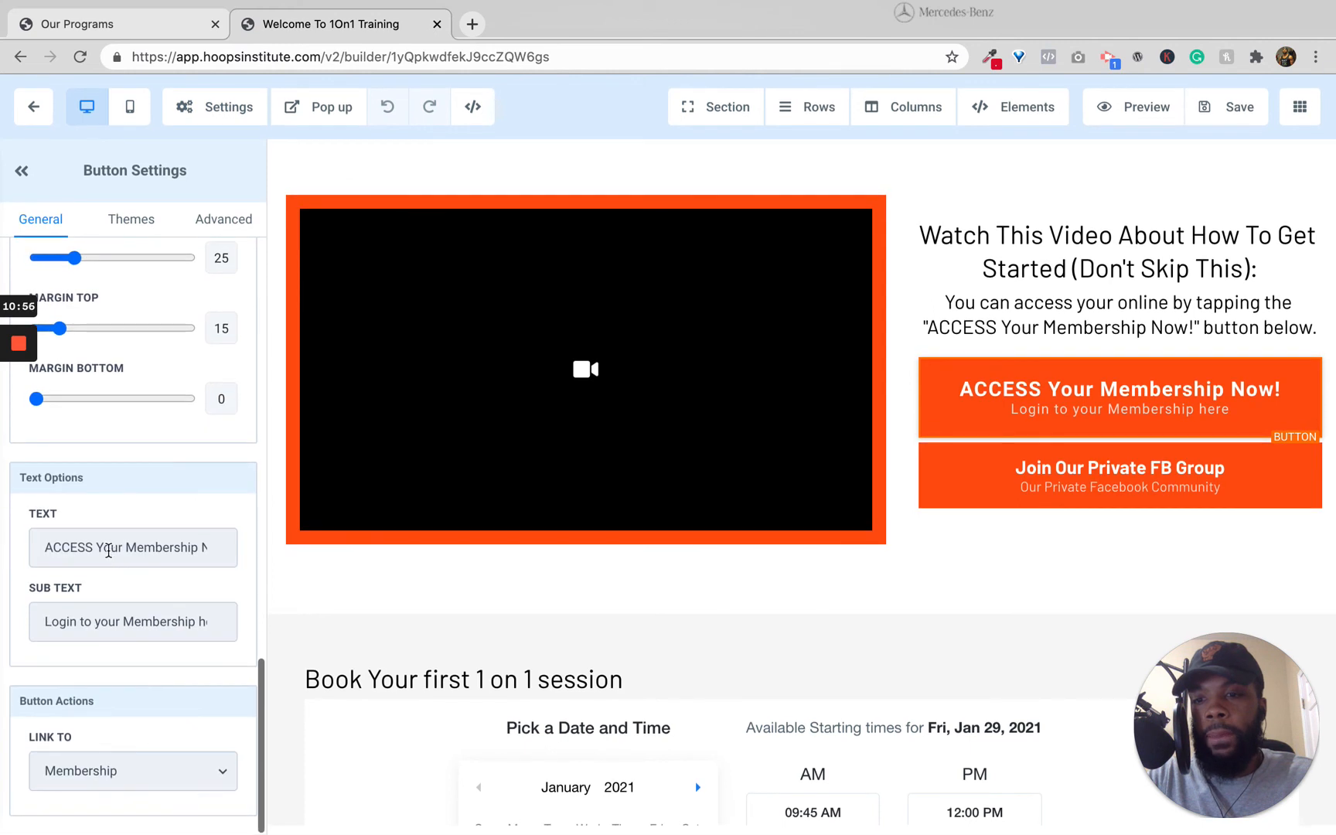
pyautogui.click(101, 551)
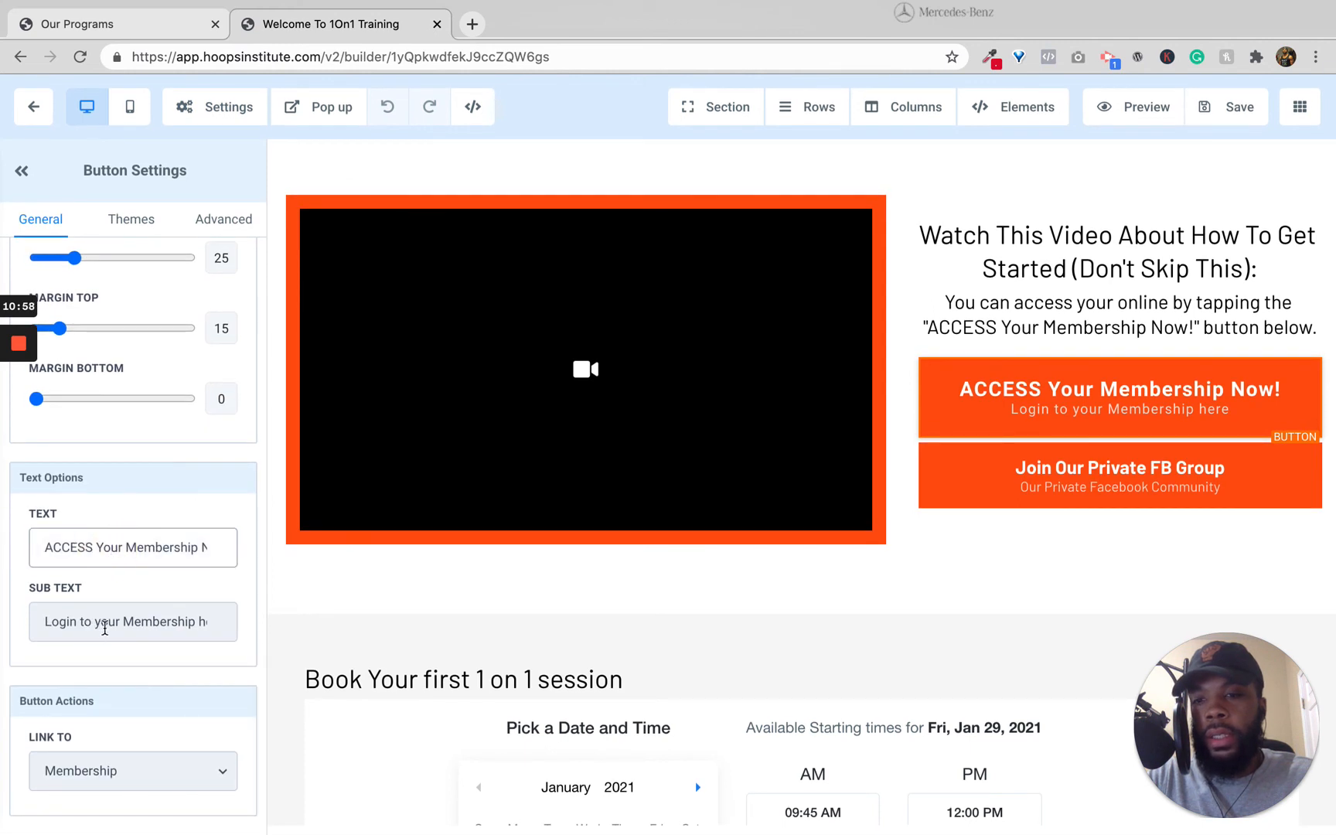
pyautogui.click(87, 623)
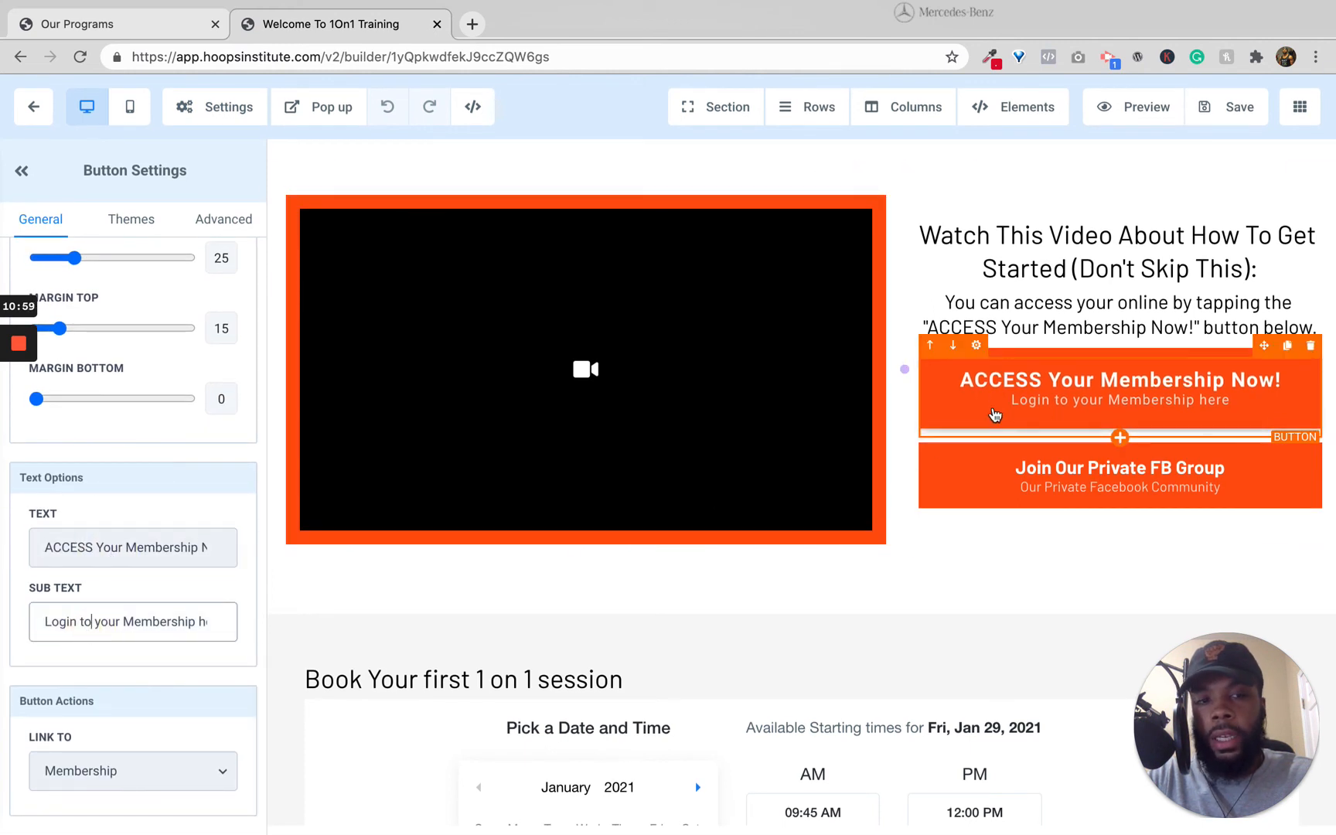
# - Switch the "ACCESS Your Membership Now!" button's link action to Call and after that to SMS, leaving the phone number empty
pyautogui.click(131, 779)
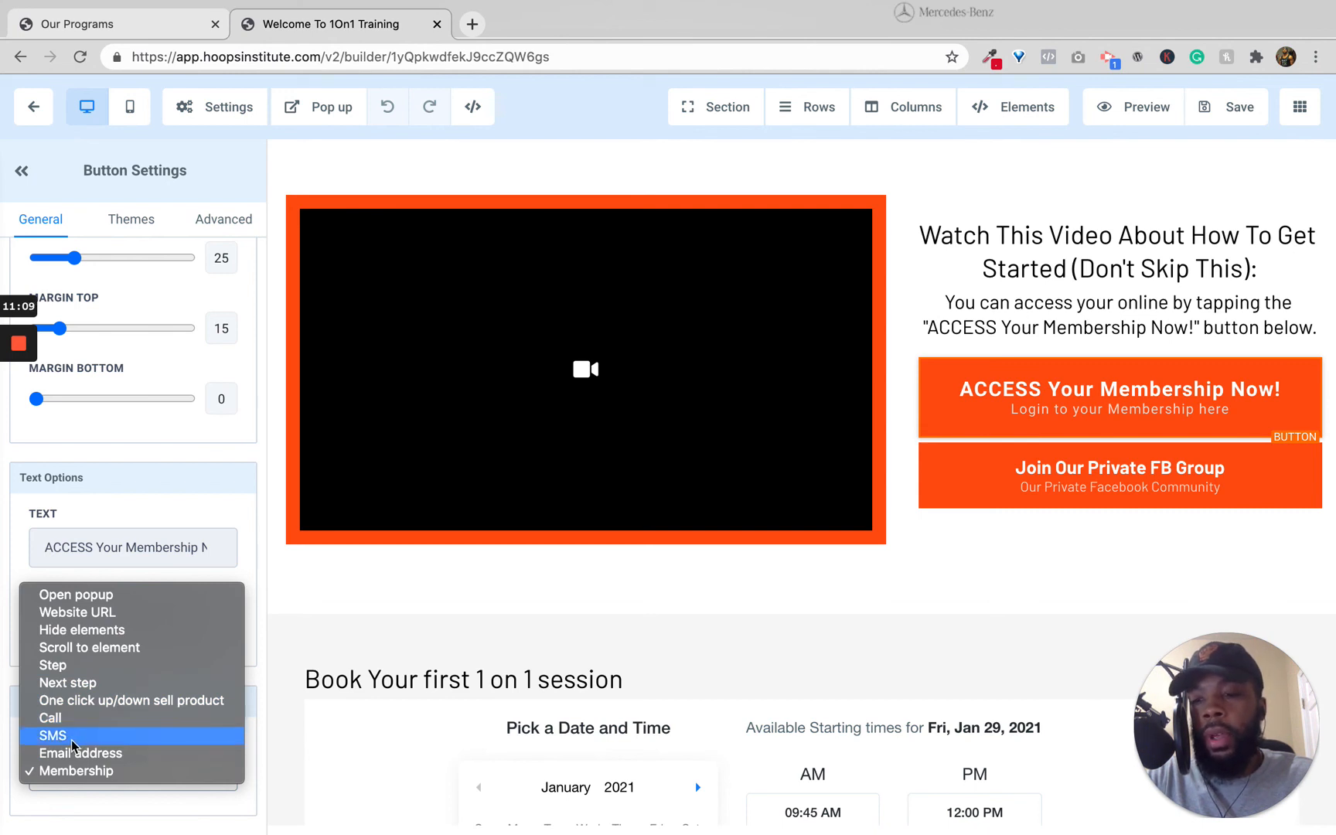
pyautogui.click(80, 720)
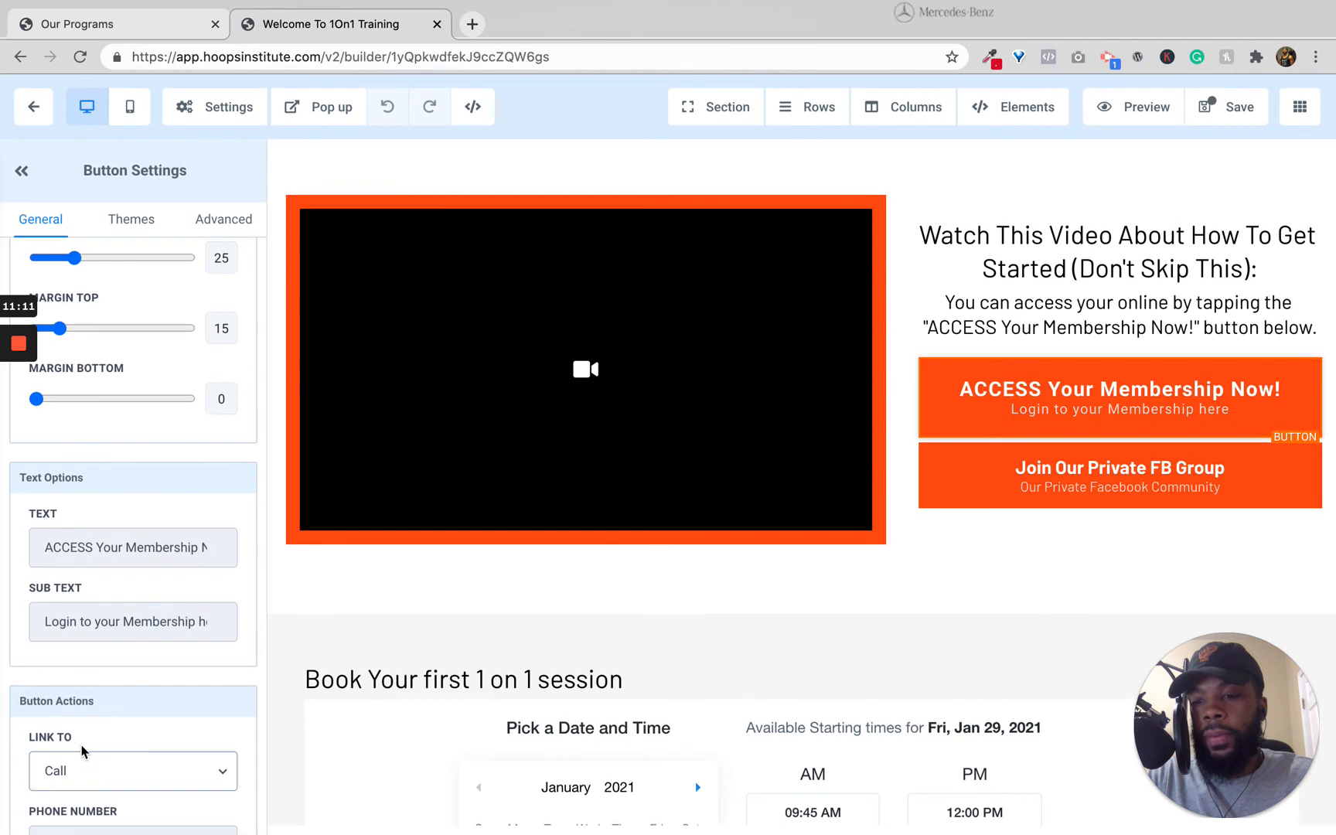
pyautogui.scroll(-2, 80, 754)
pyautogui.click(82, 765)
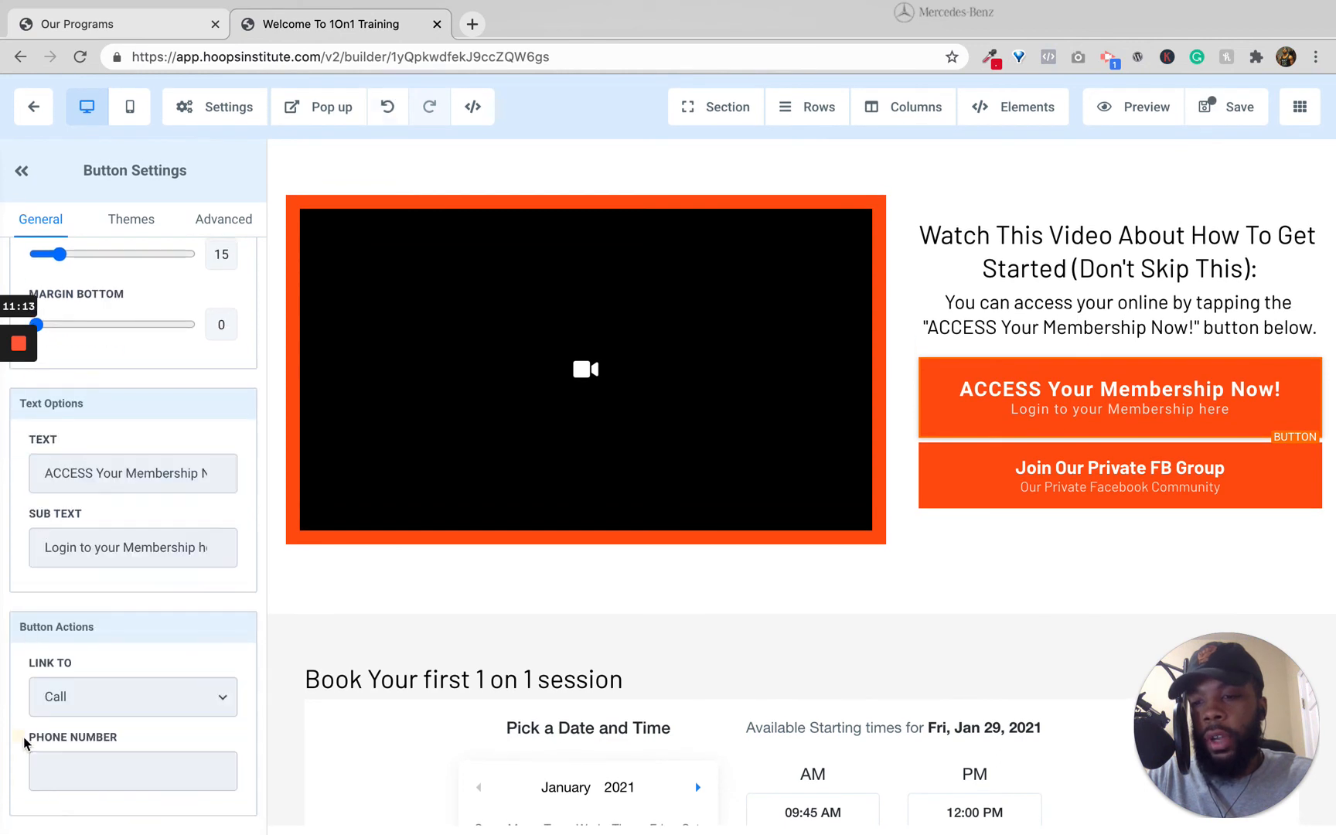
pyautogui.click(81, 698)
pyautogui.click(82, 714)
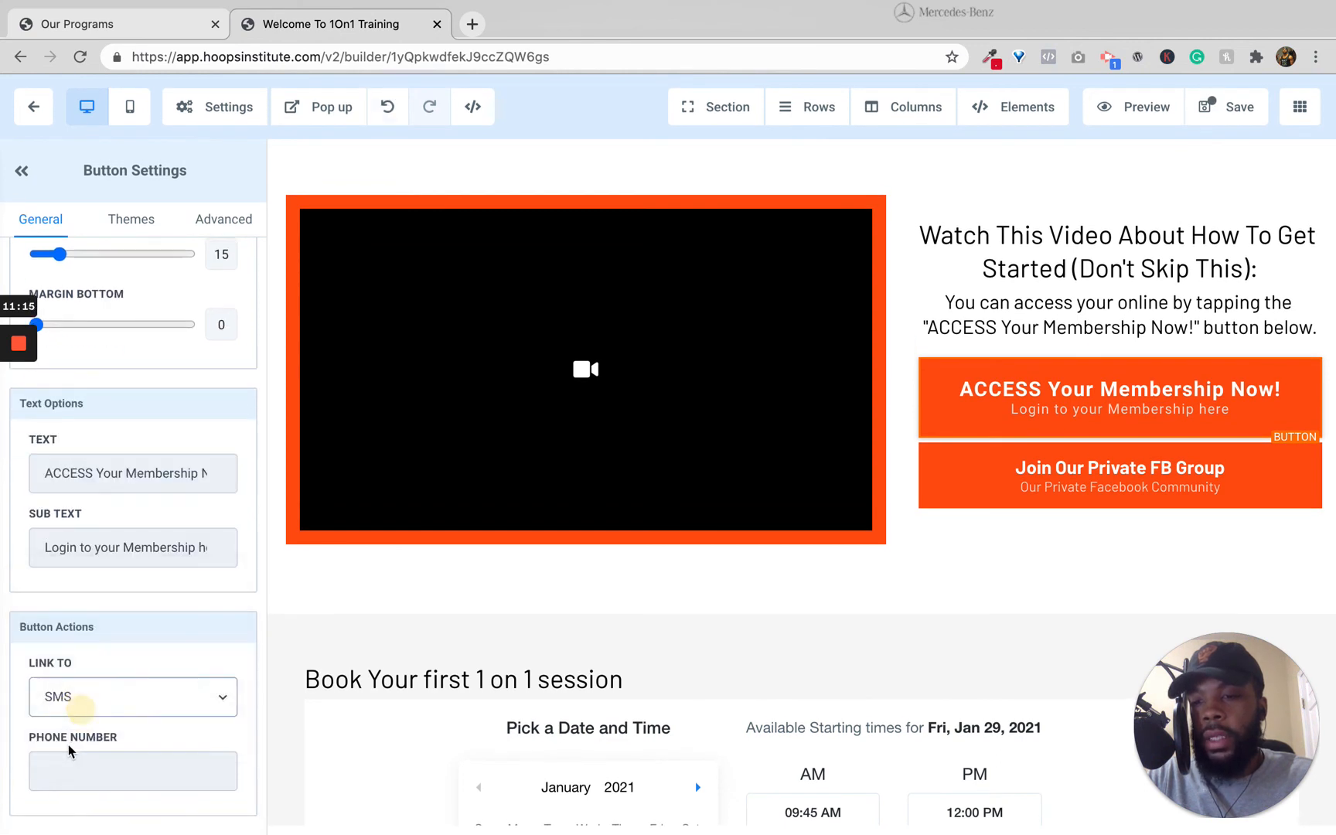
pyautogui.click(81, 695)
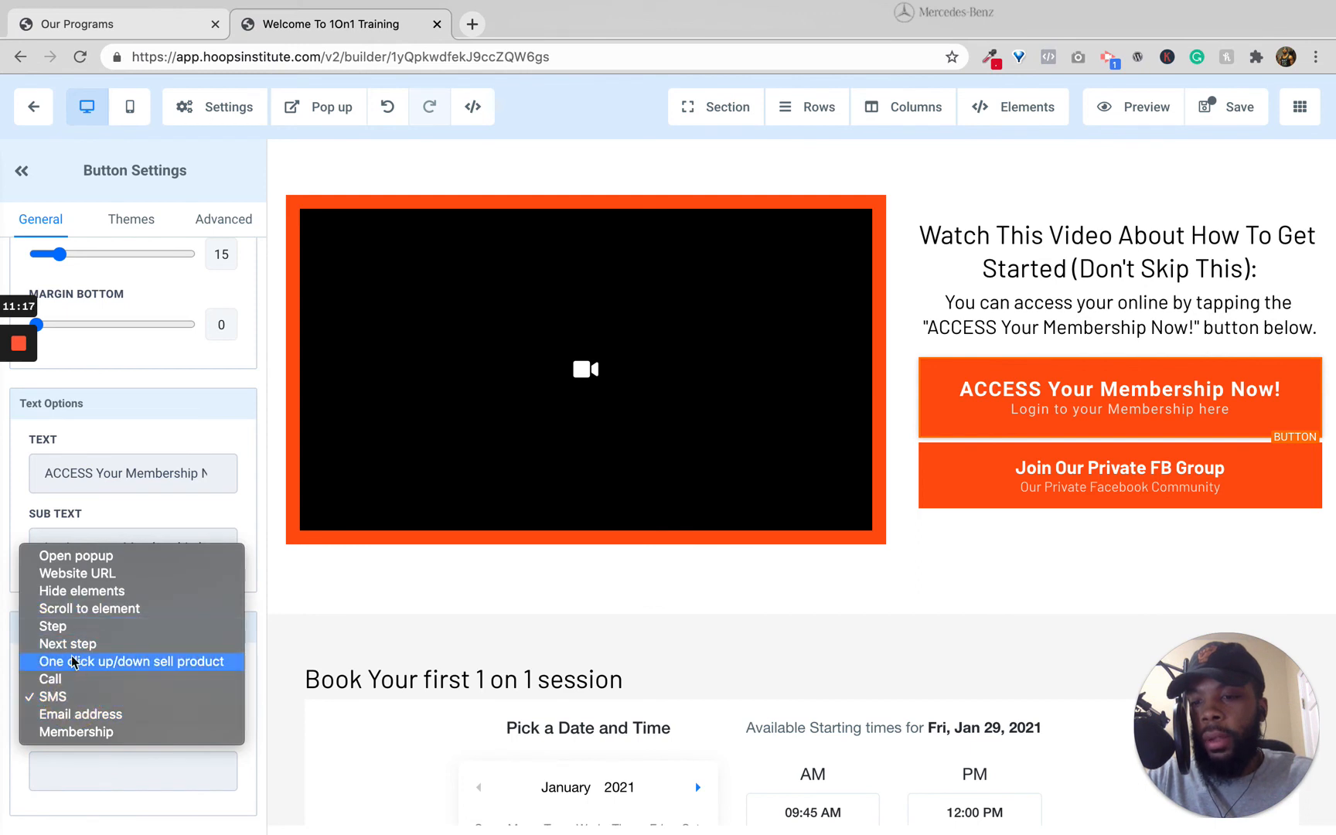
pyautogui.click(159, 510)
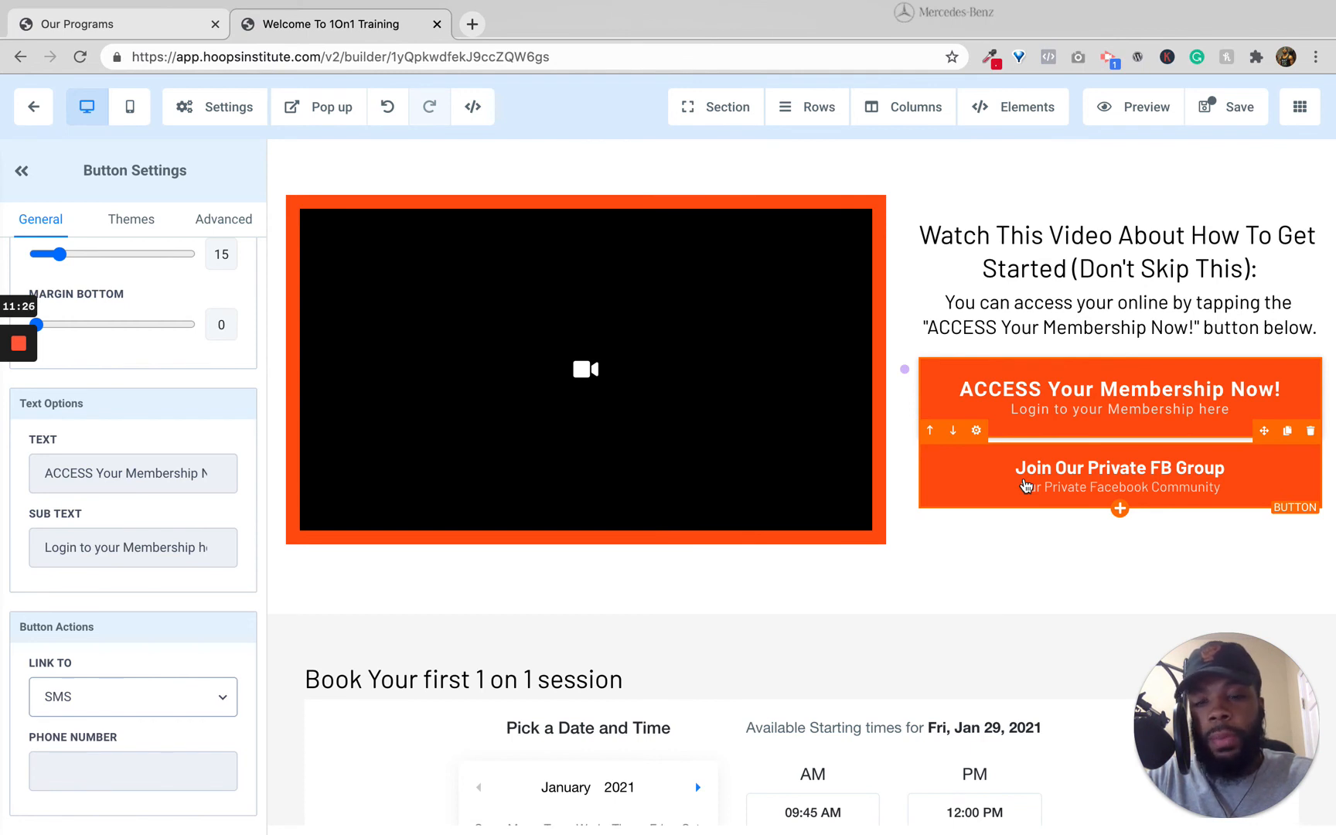
# - Try adding a Calendar element above the "Book Your first 1 on 1 session" heading, and remove it without choosing a calendar
pyautogui.scroll(-5, 841, 612)
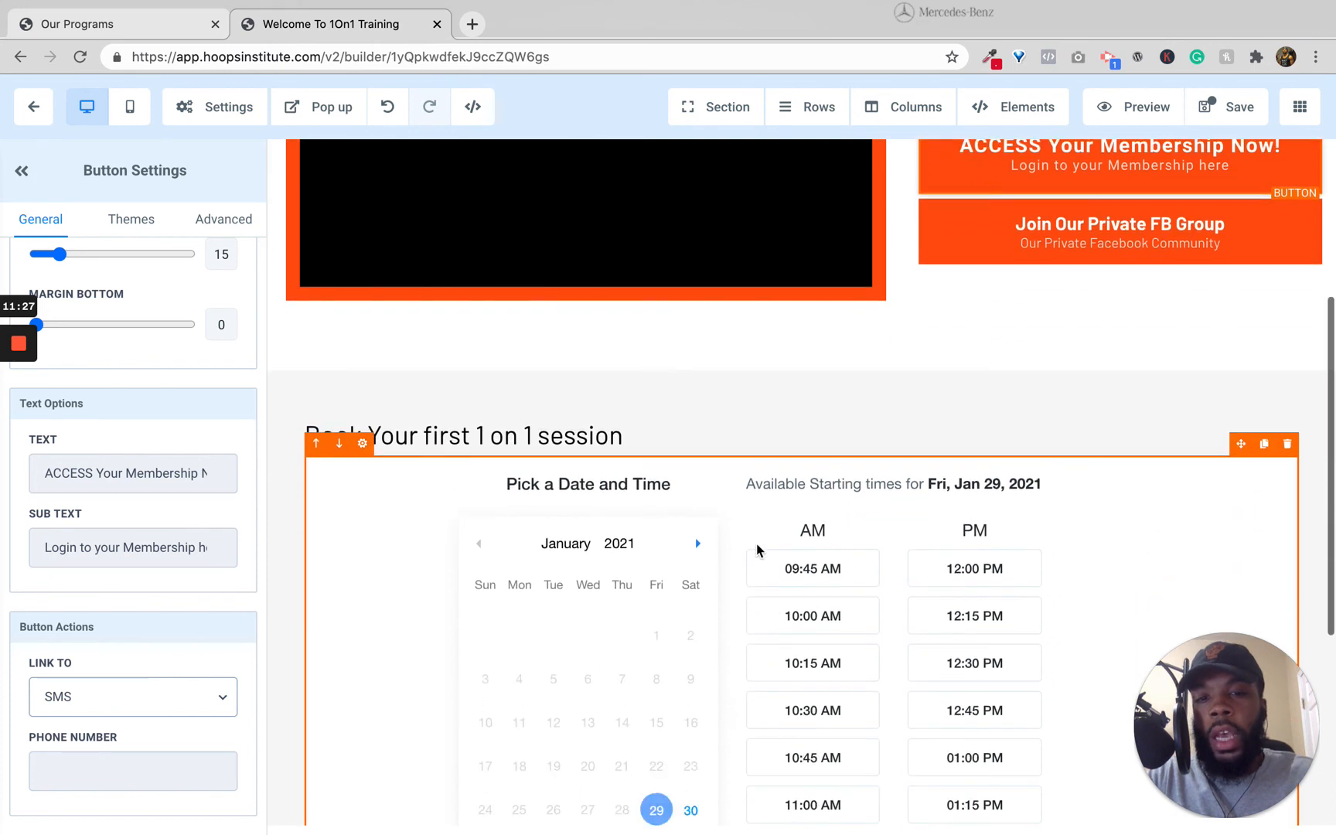
pyautogui.scroll(-1, 703, 638)
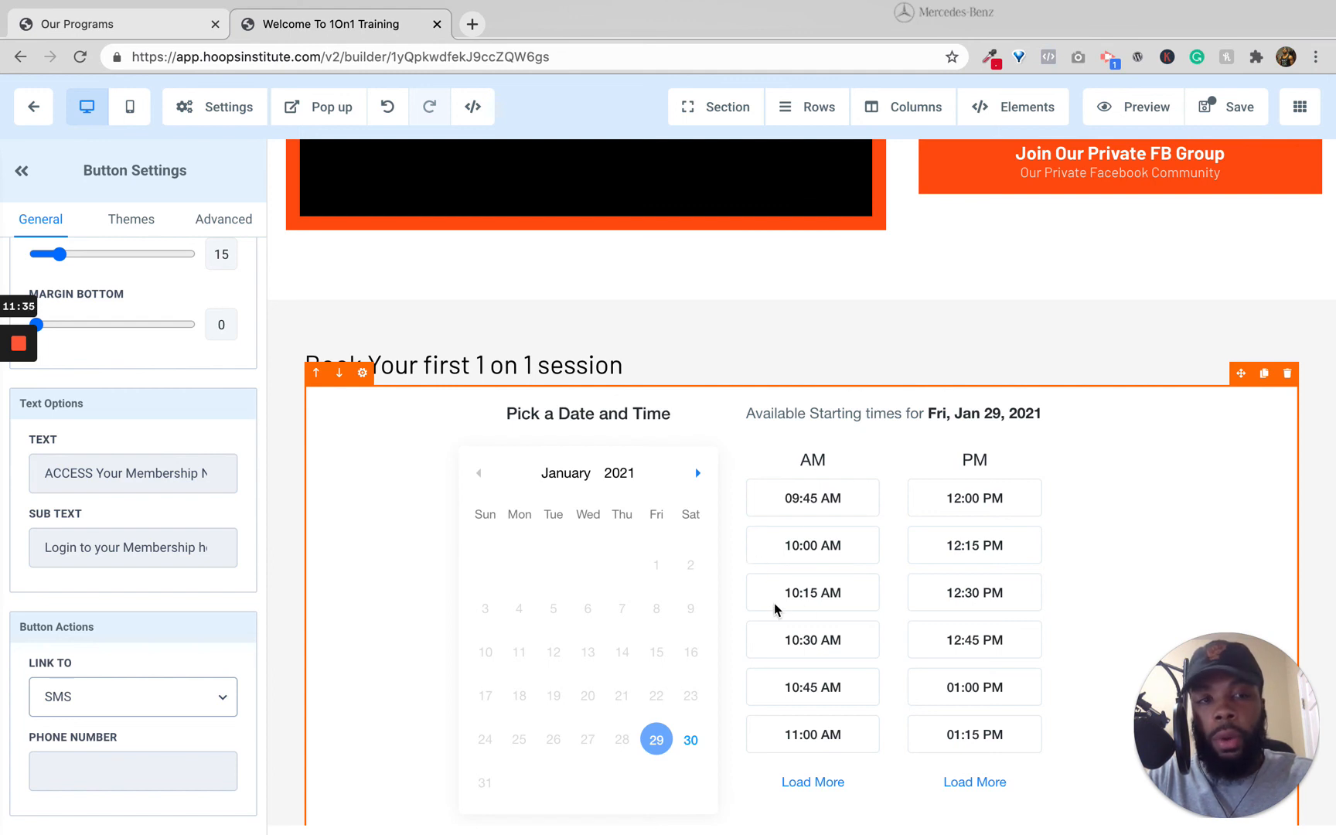
pyautogui.click(1010, 115)
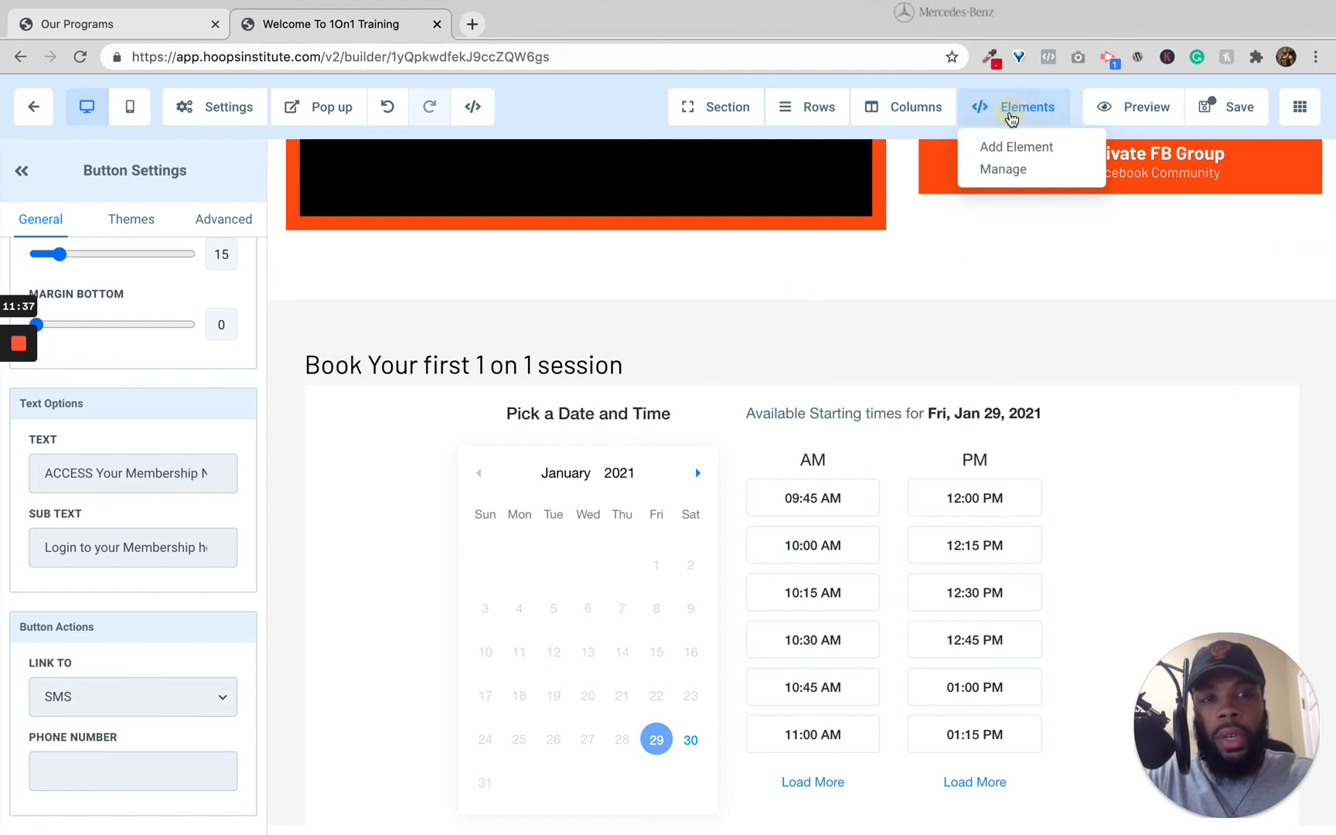
pyautogui.click(1011, 146)
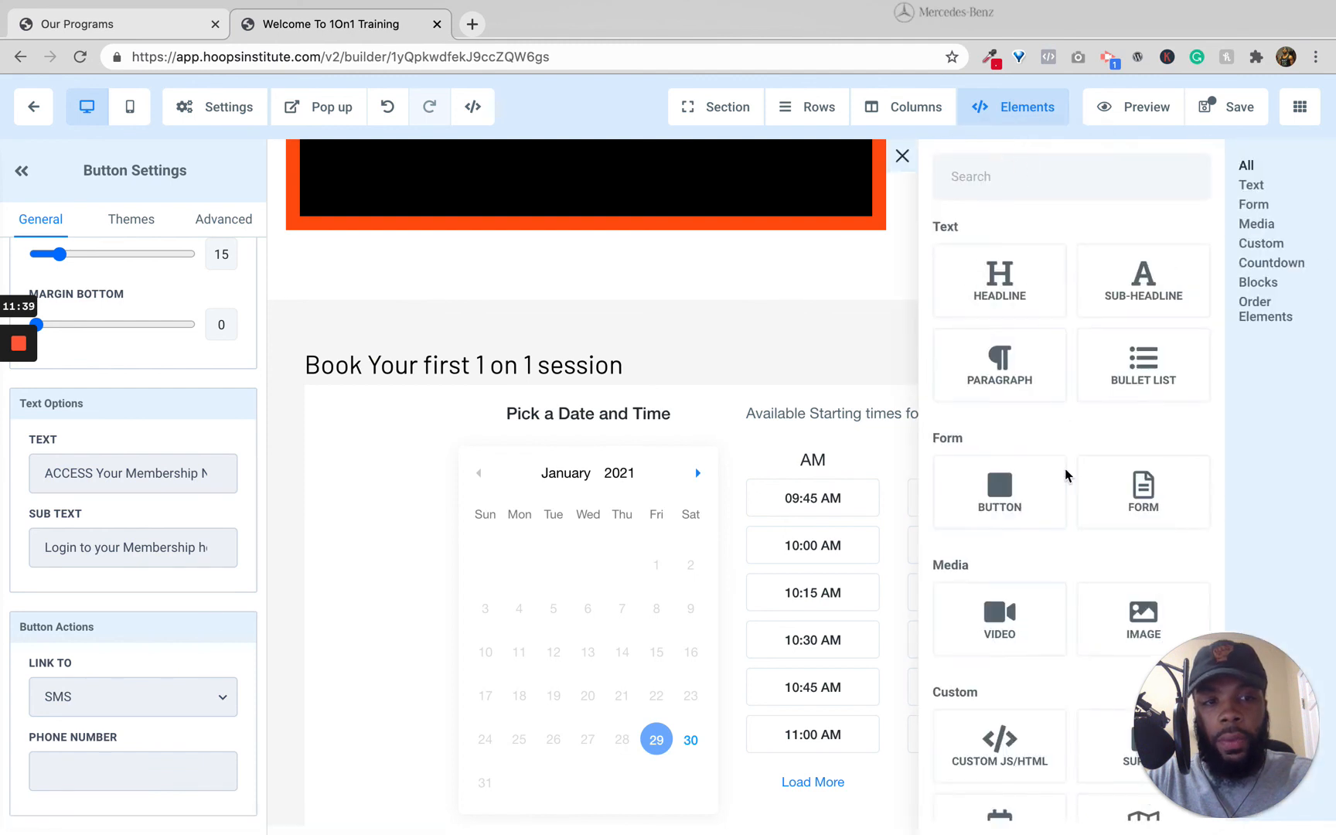
pyautogui.scroll(-3, 1065, 475)
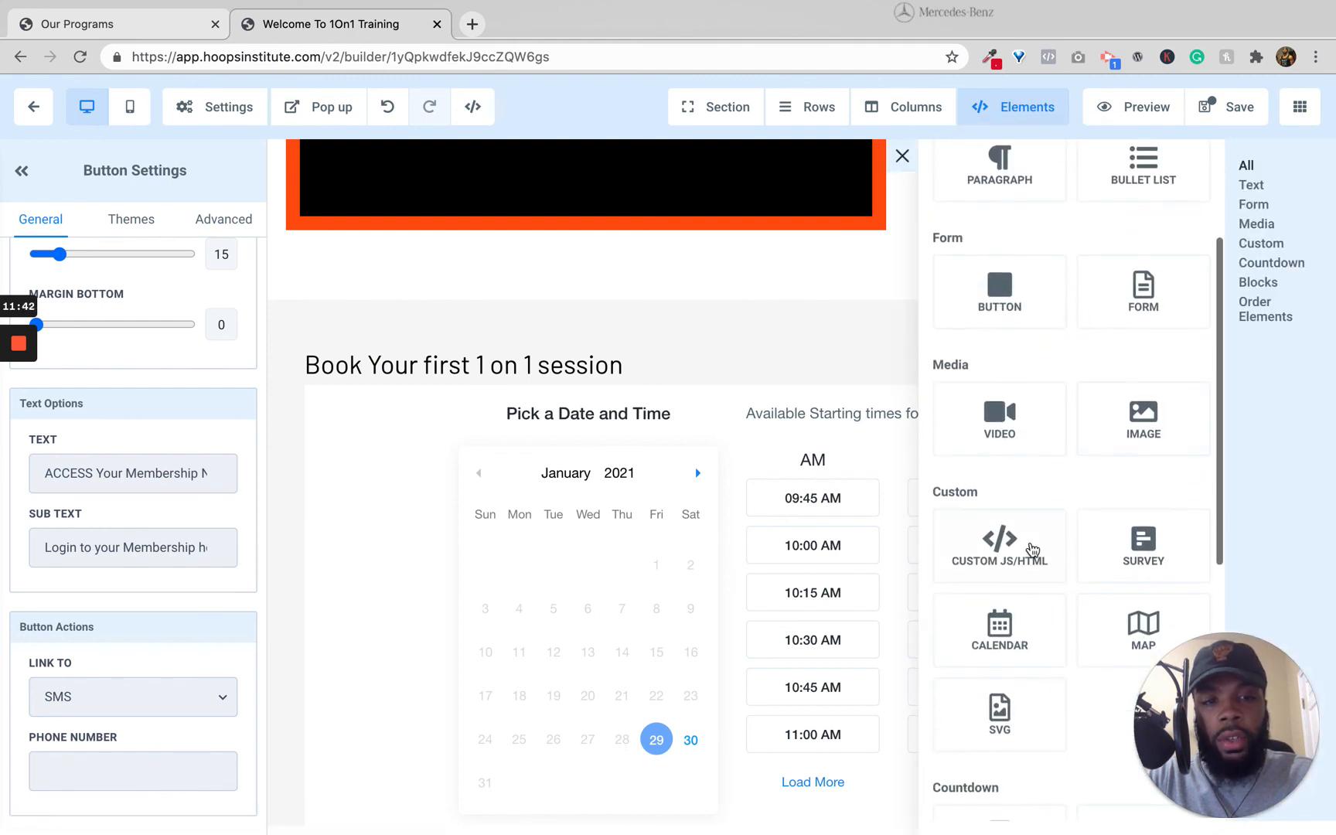
pyautogui.moveTo(1000, 627); pyautogui.dragTo(733, 335)
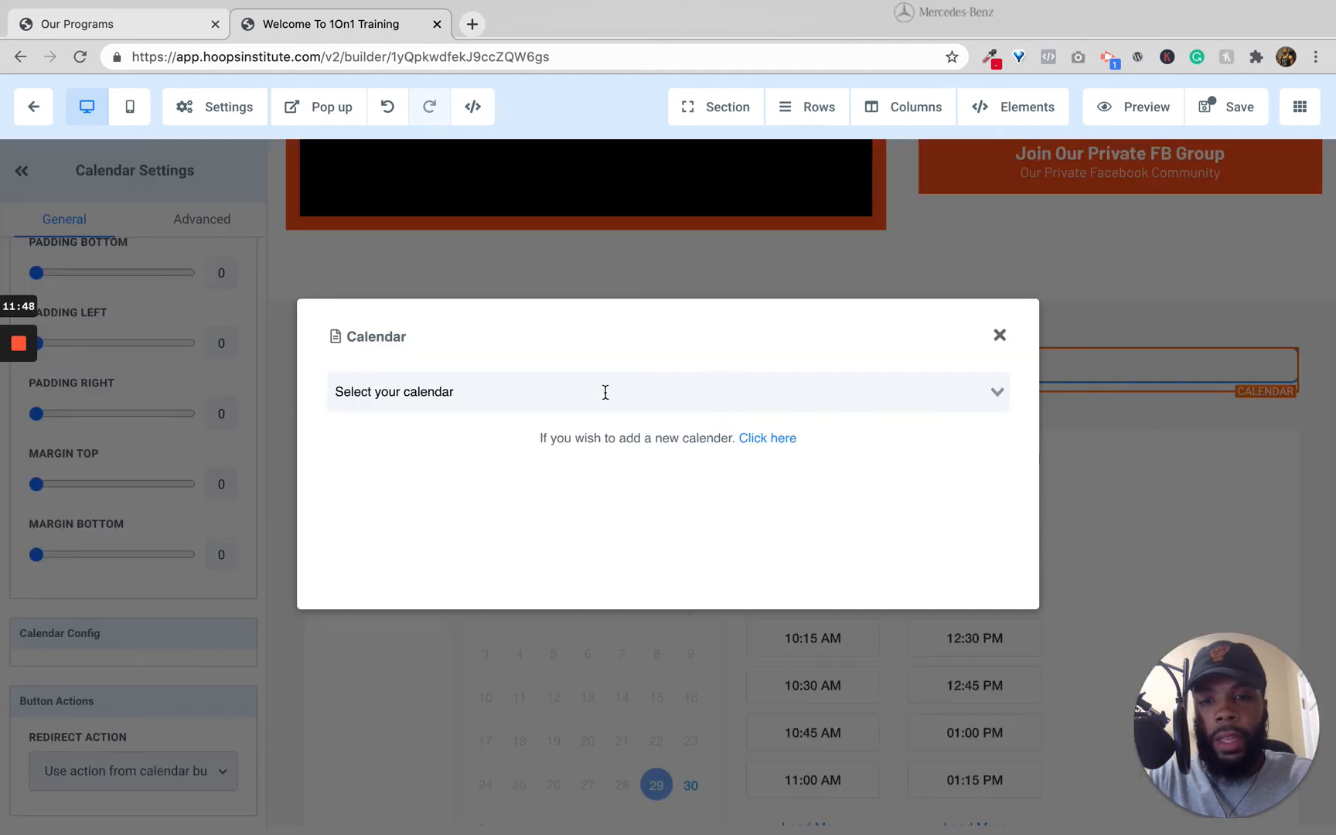
pyautogui.click(596, 392)
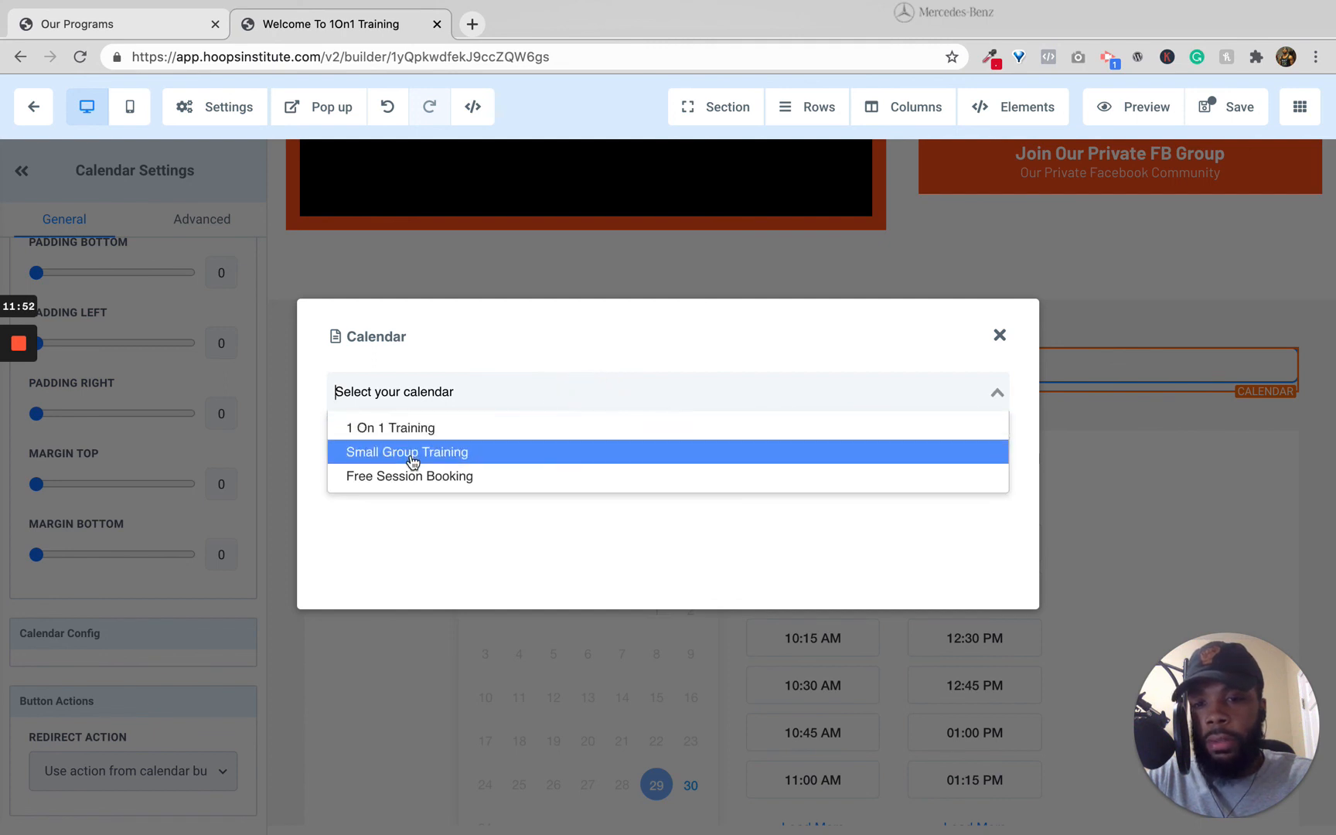
pyautogui.click(1000, 335)
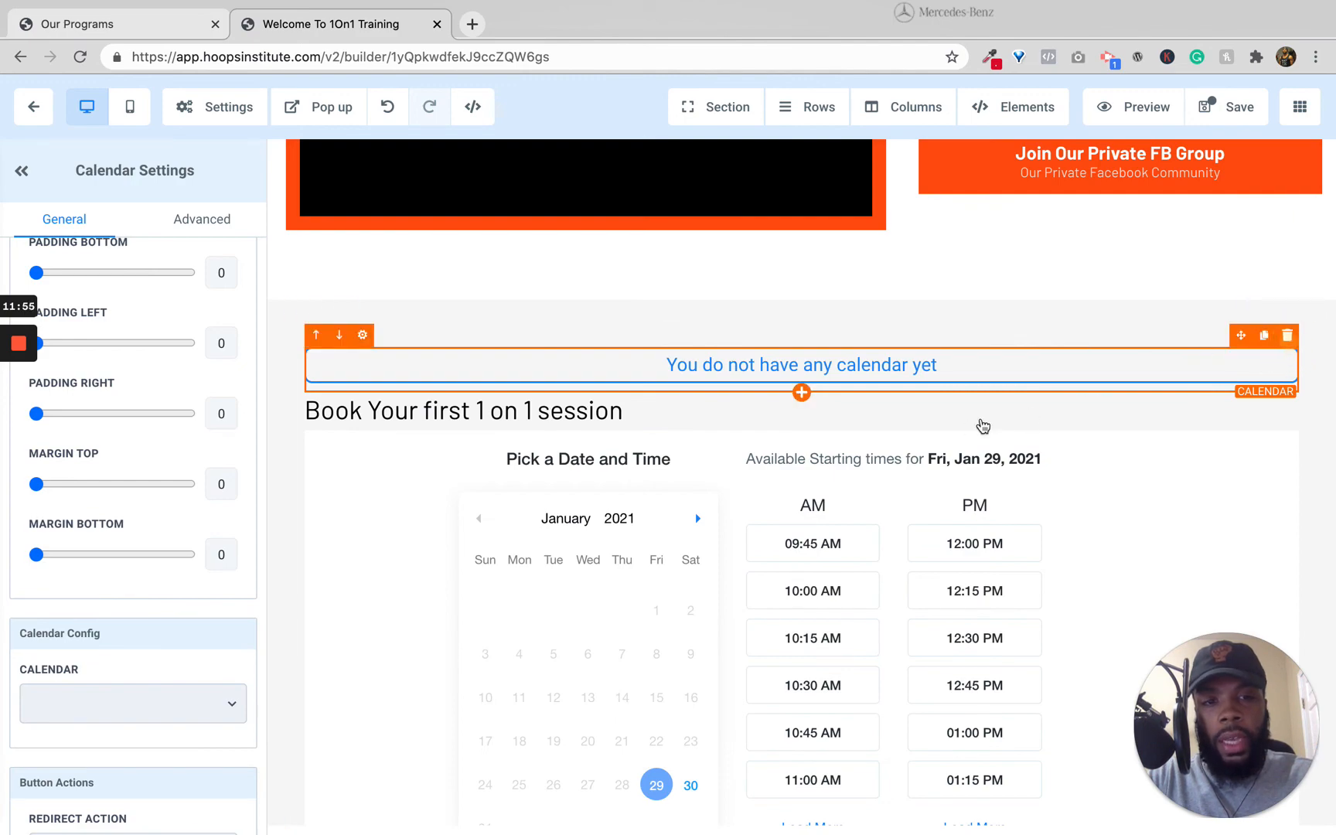
pyautogui.scroll(5, 859, 433)
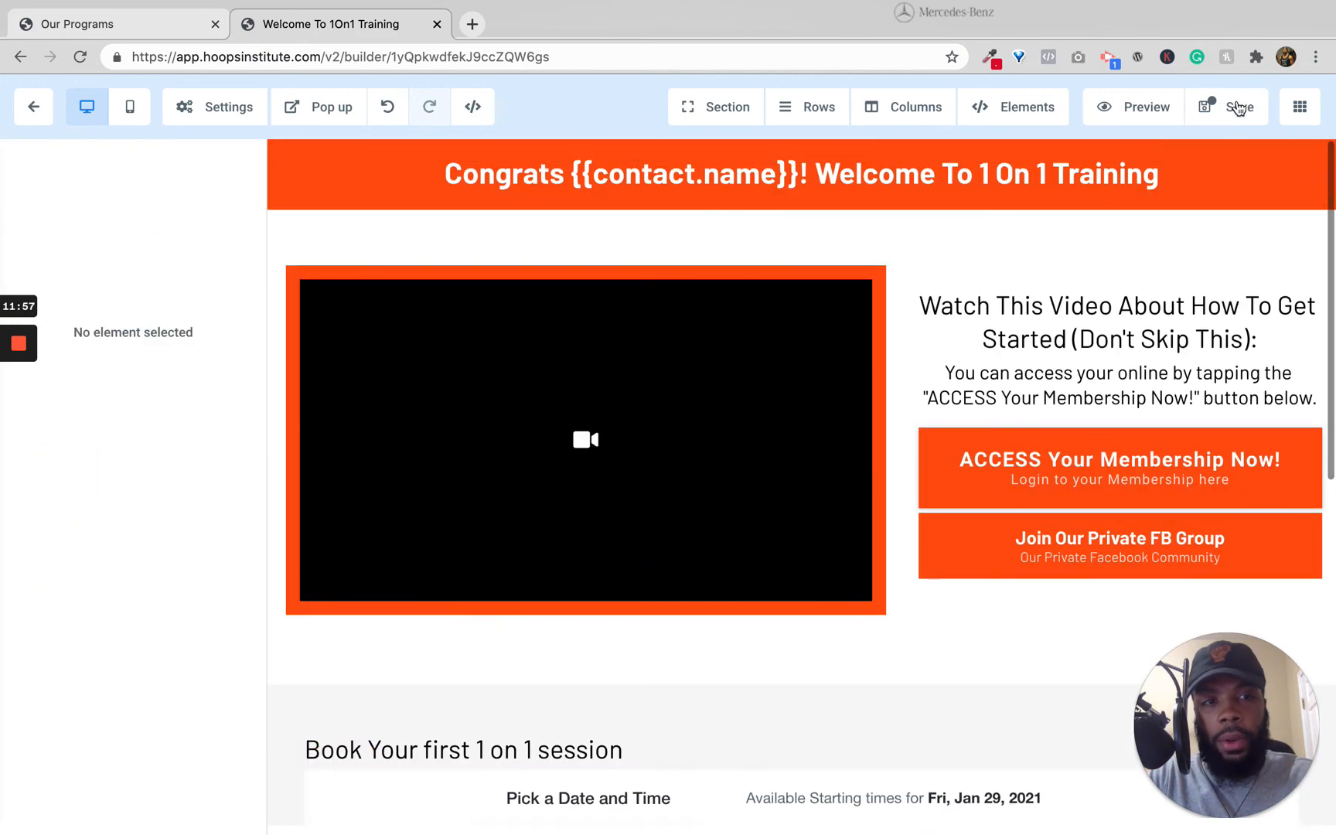
# - Save the welcome page in the editor, and briefly play and pause the introduction video on the live welcome page
pyautogui.click(1238, 108)
pyautogui.hotkey('ctrl', 'Right')
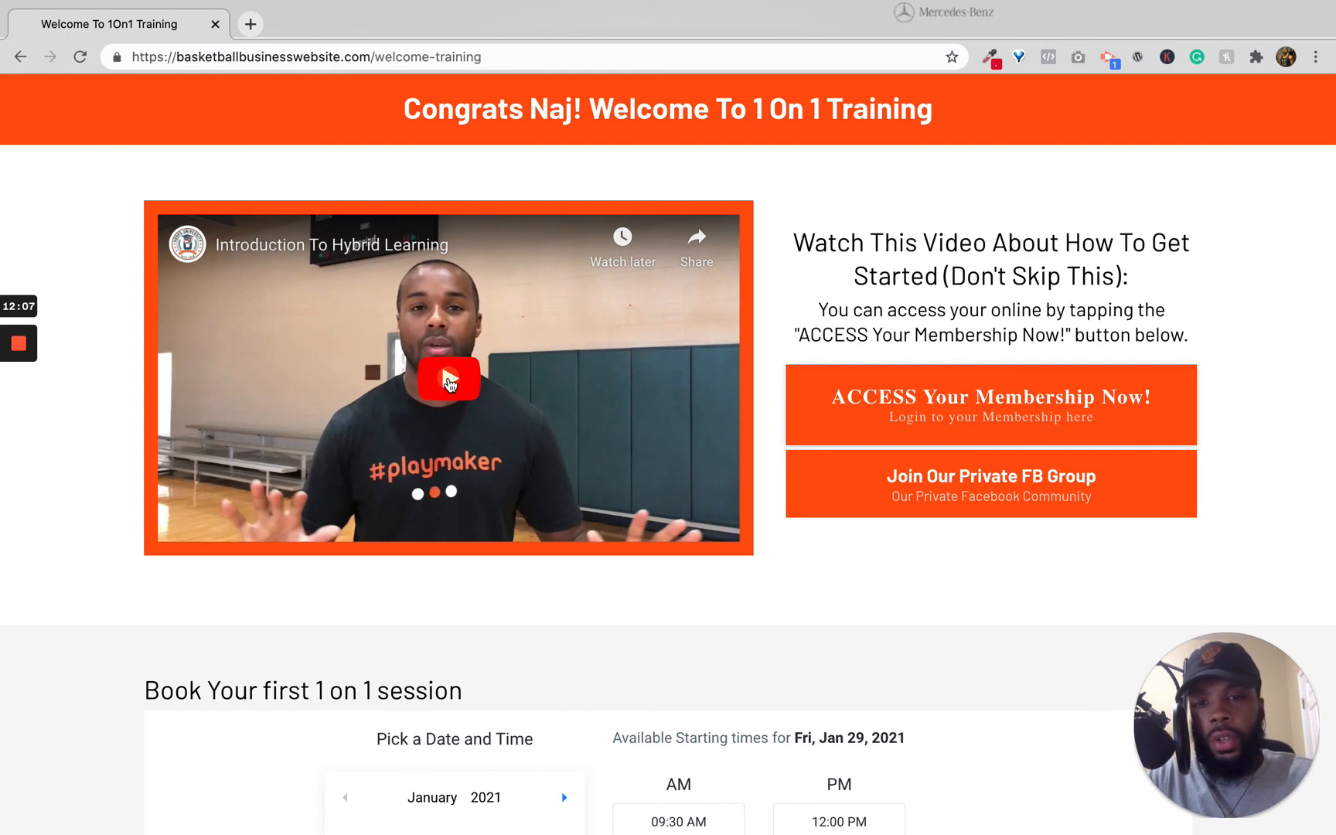
pyautogui.click(449, 380)
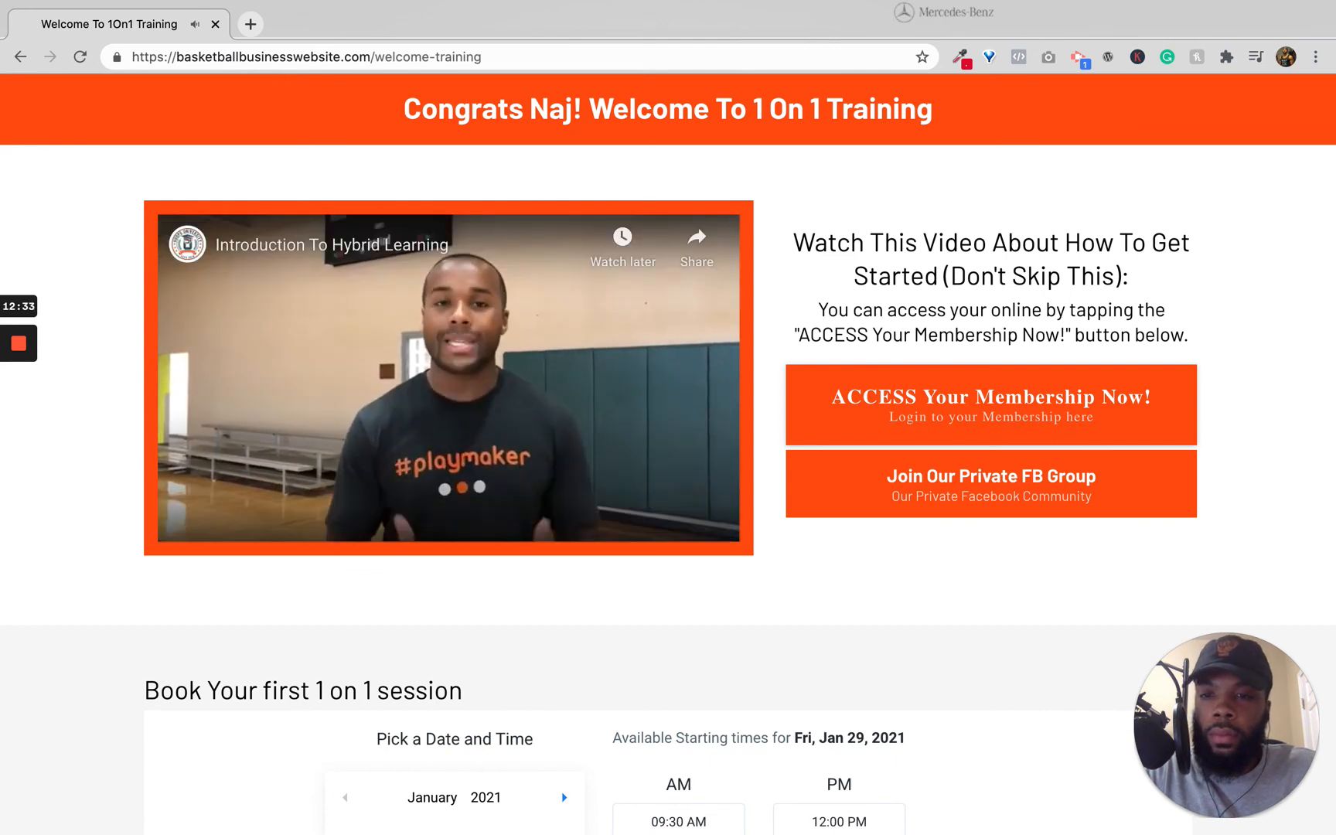
pyautogui.click(186, 437)
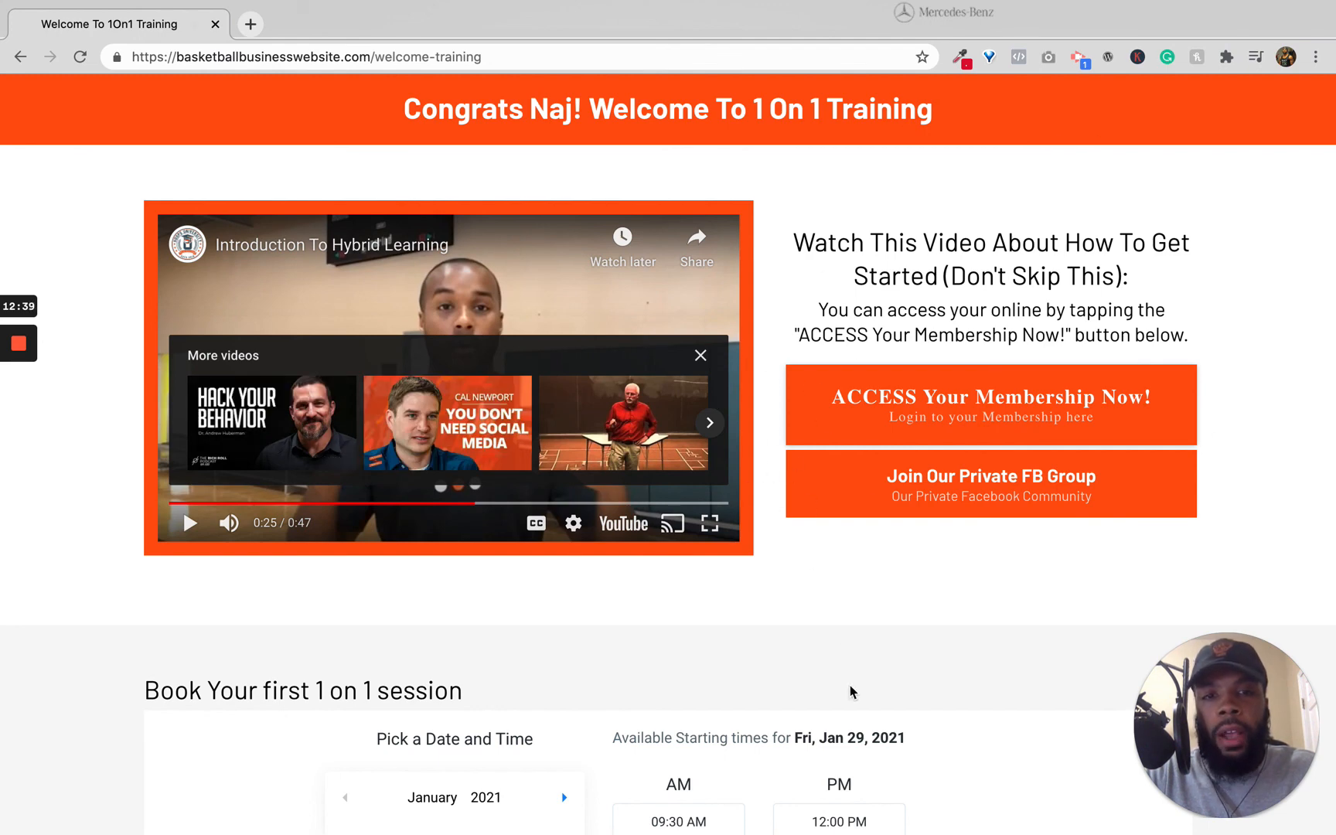
pyautogui.scroll(-3, 850, 692)
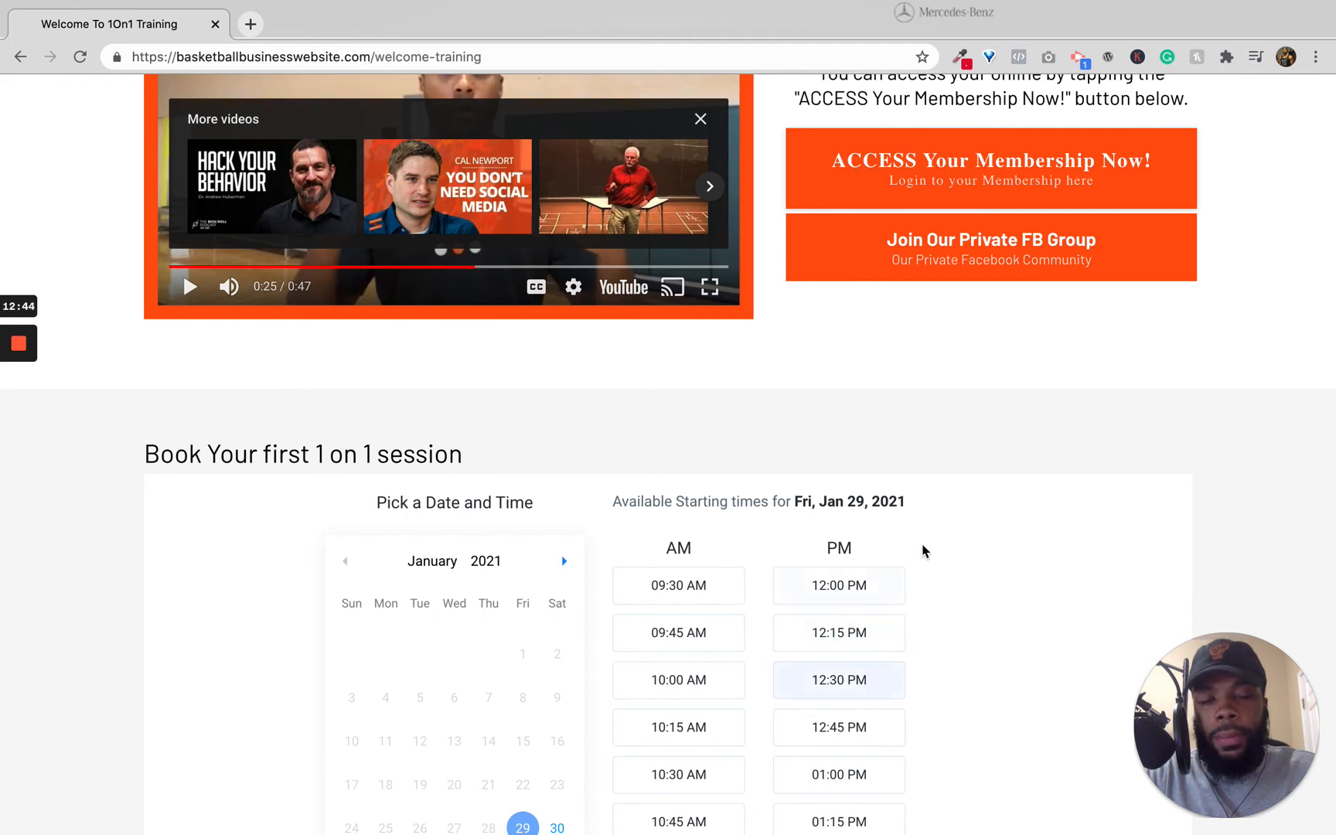
pyautogui.scroll(1, 922, 549)
pyautogui.scroll(3, 935, 724)
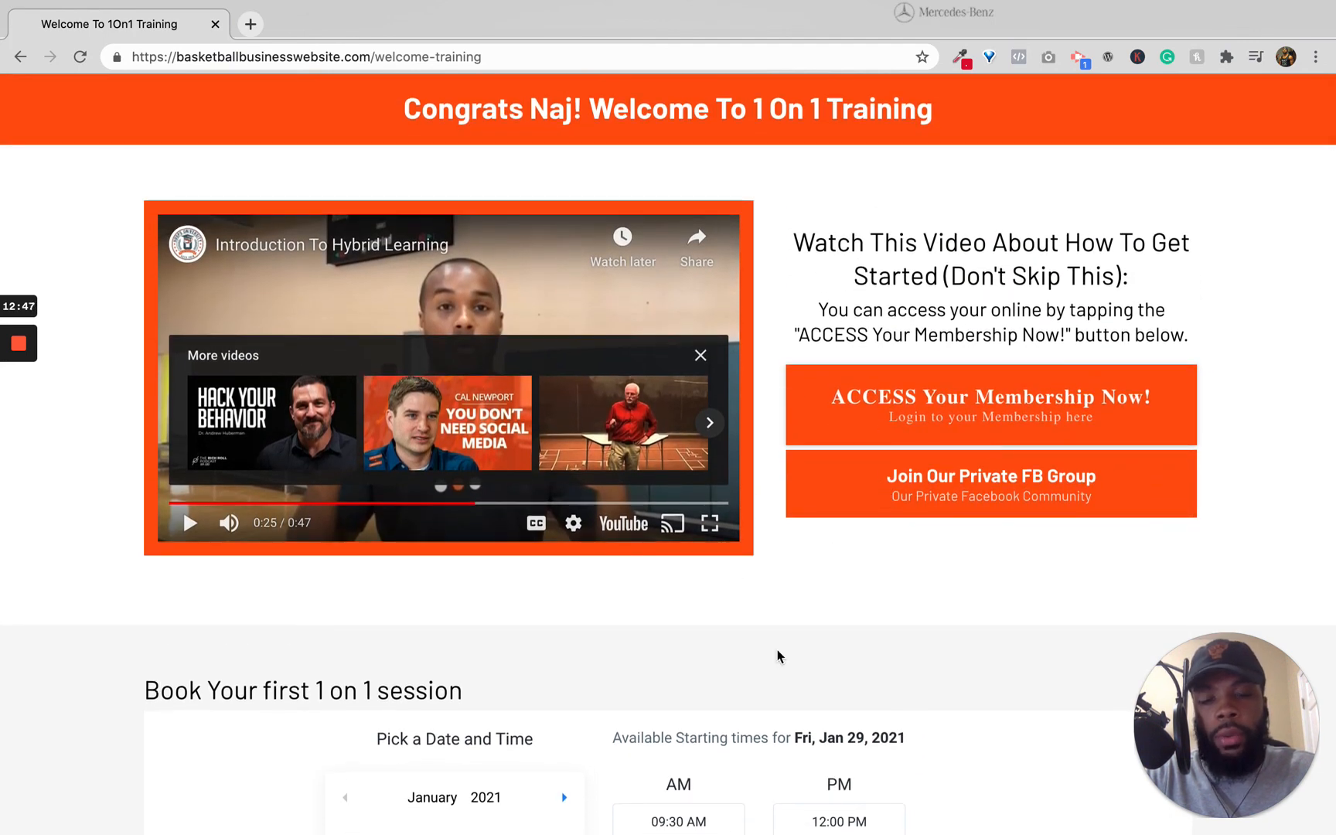
# - Select Saturday, Jan 30, 2021 at 01:00 PM in the first 1 on 1 session booking calendar and continue to the contact form
pyautogui.scroll(-6, 775, 656)
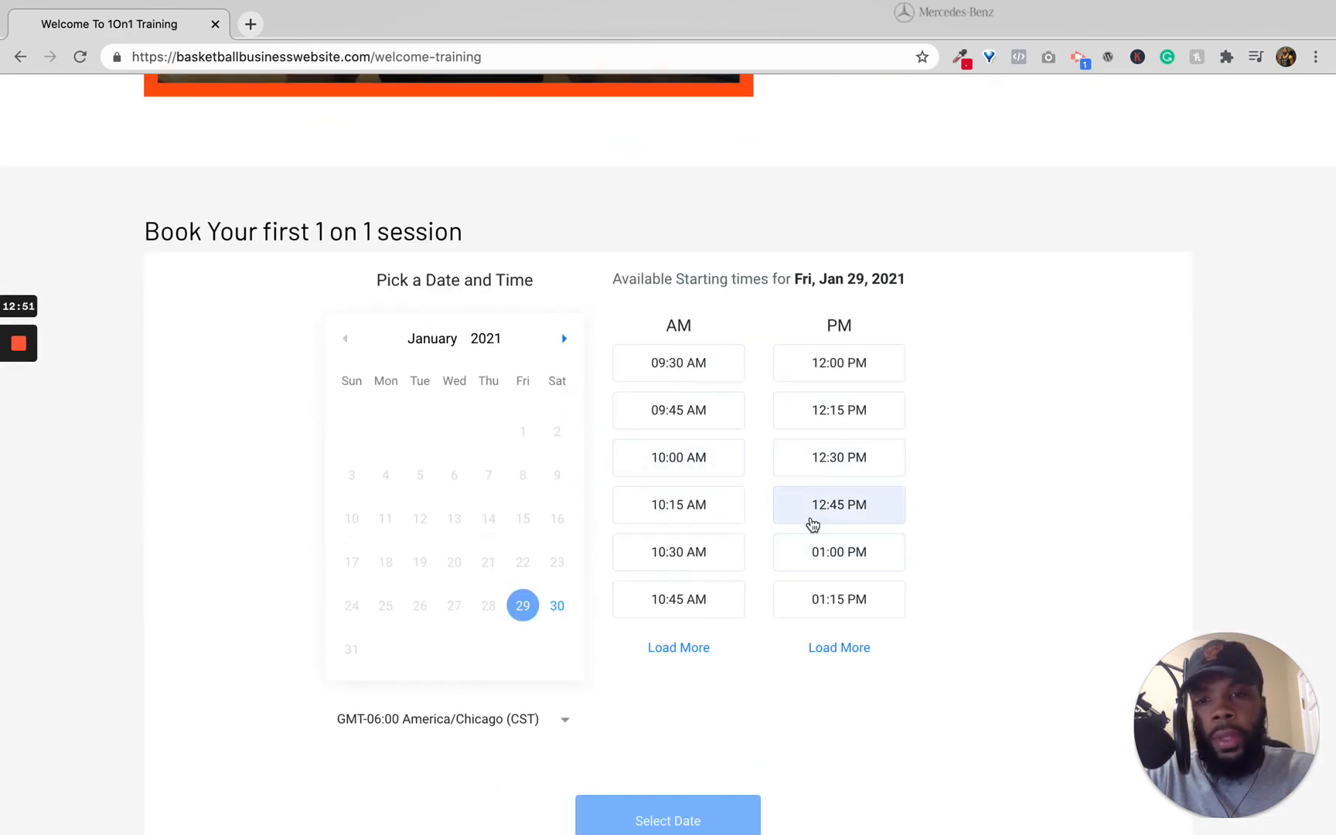
pyautogui.click(712, 510)
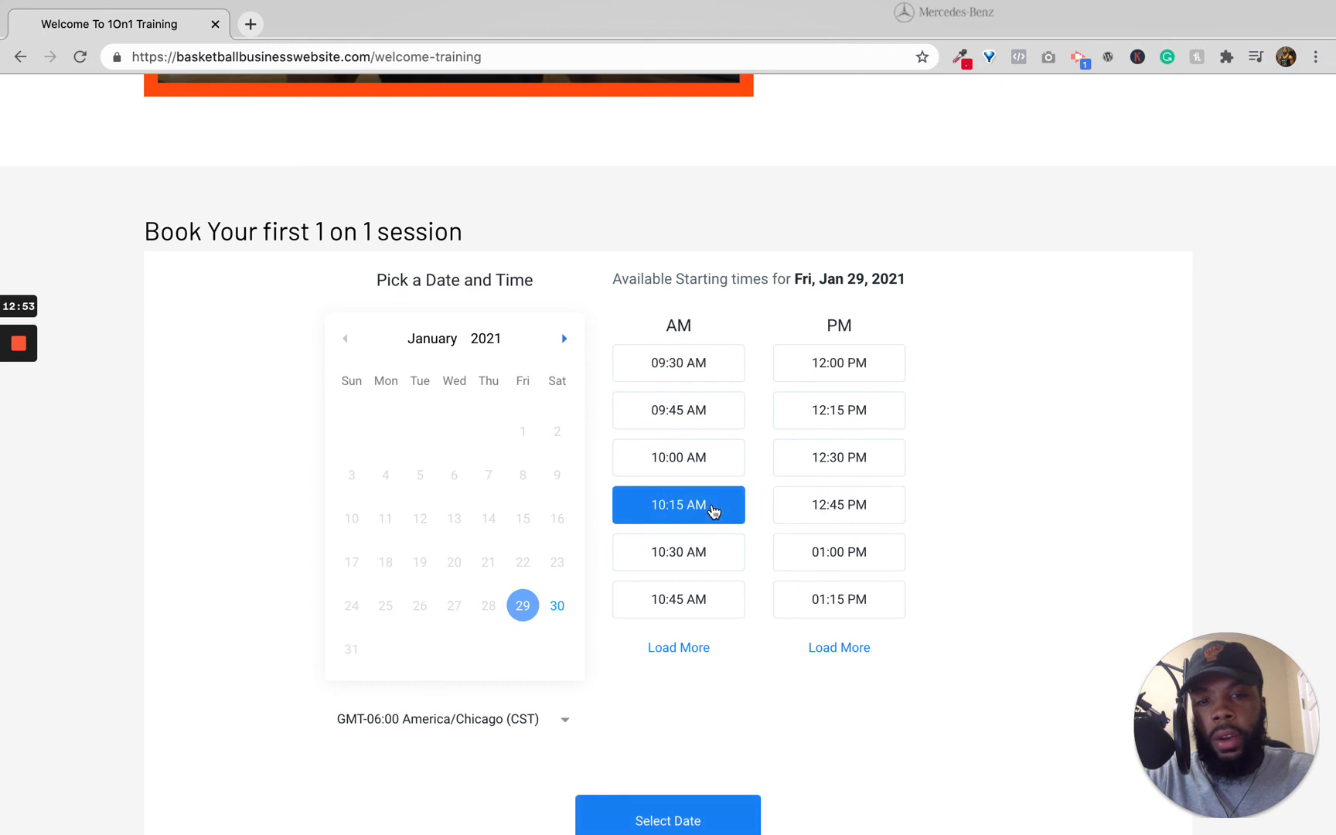
pyautogui.scroll(-3, 713, 510)
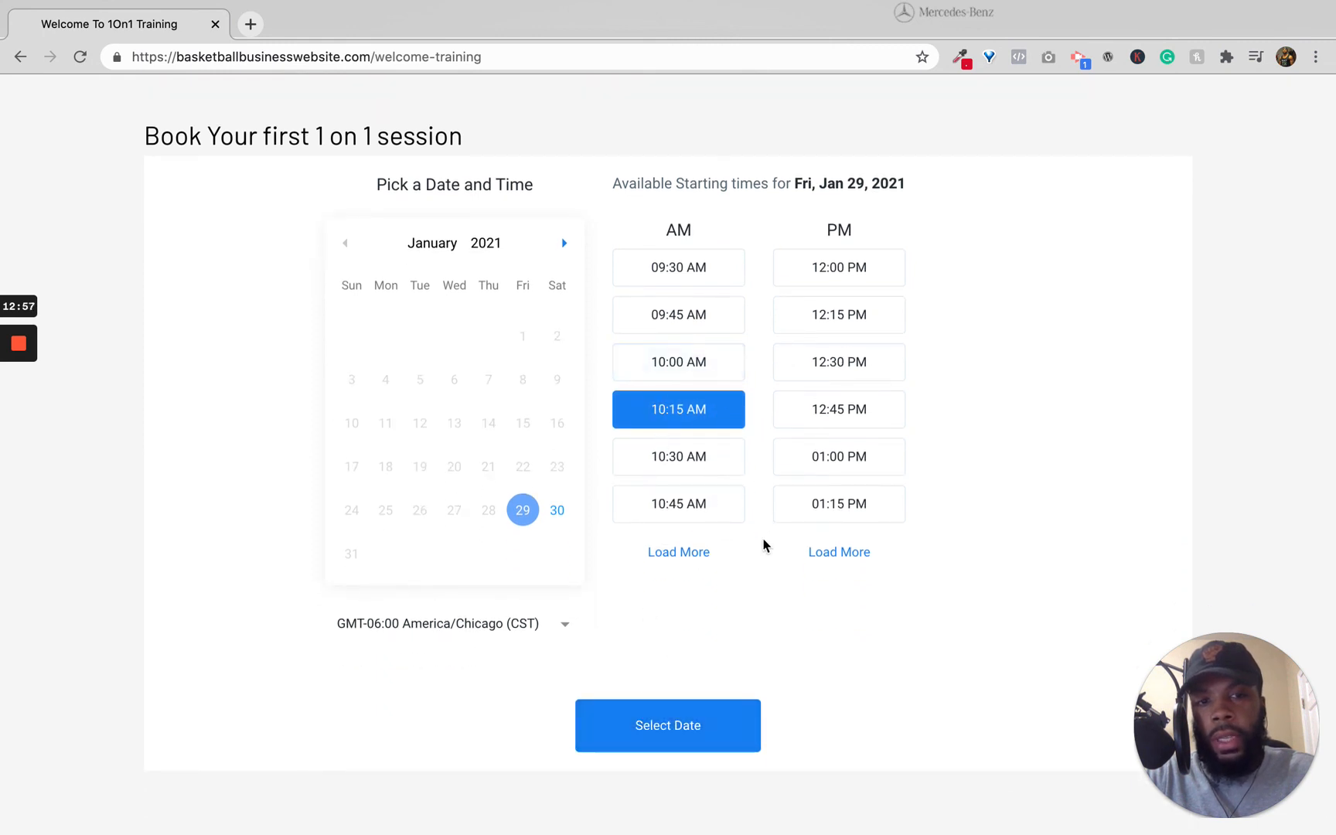
pyautogui.click(558, 510)
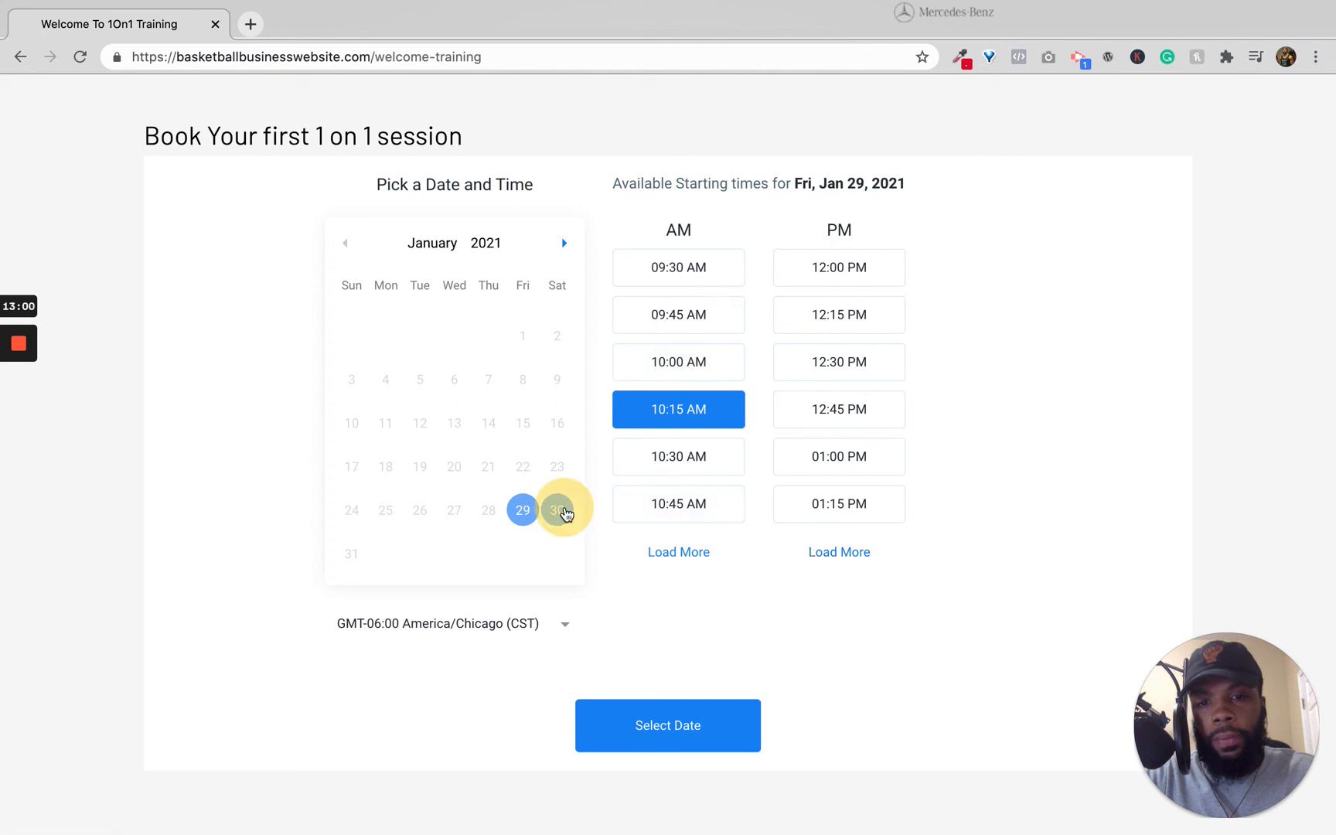
pyautogui.click(799, 467)
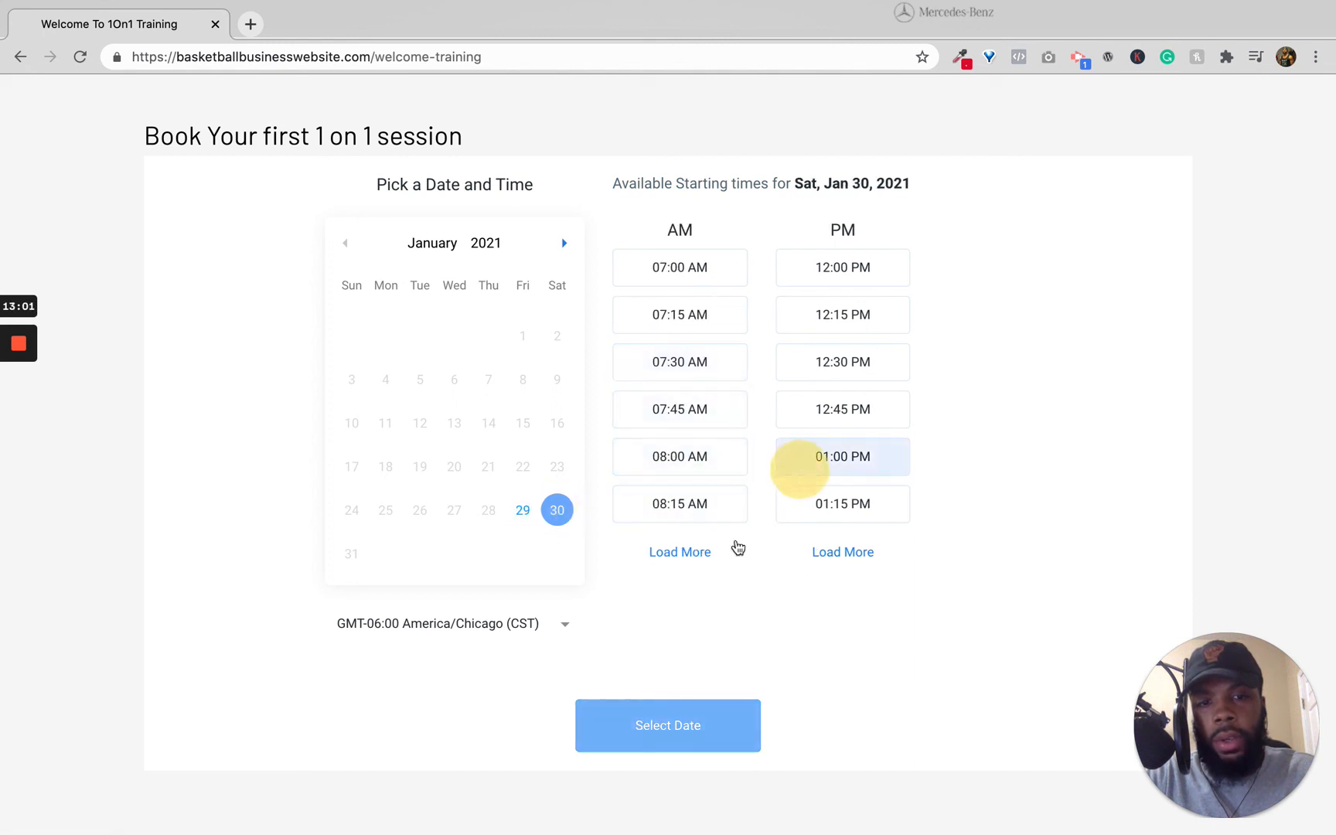
pyautogui.click(655, 729)
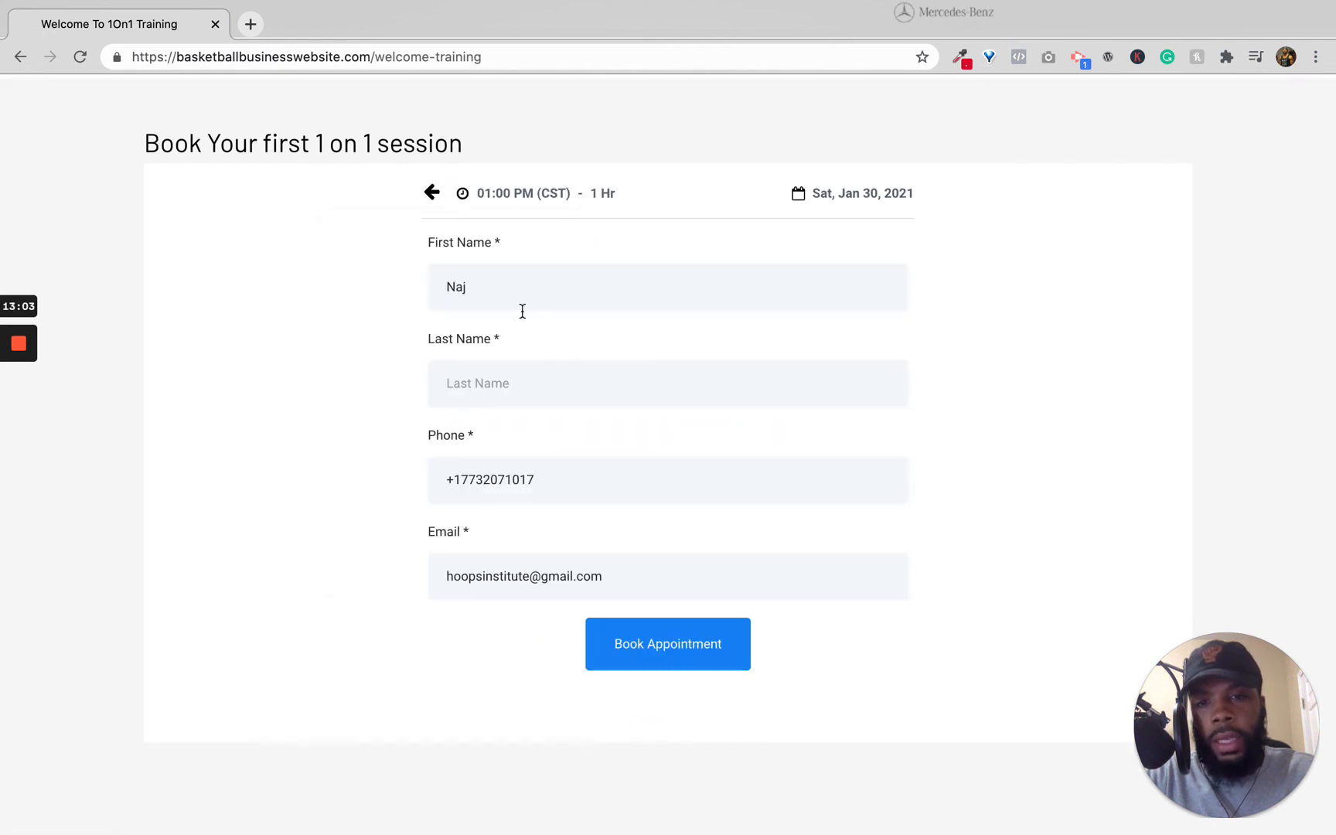
# - Fill the booking form with the saved name, phone and email details, book the appointment and leave the additional information empty
pyautogui.click(447, 384)
pyautogui.click(484, 425)
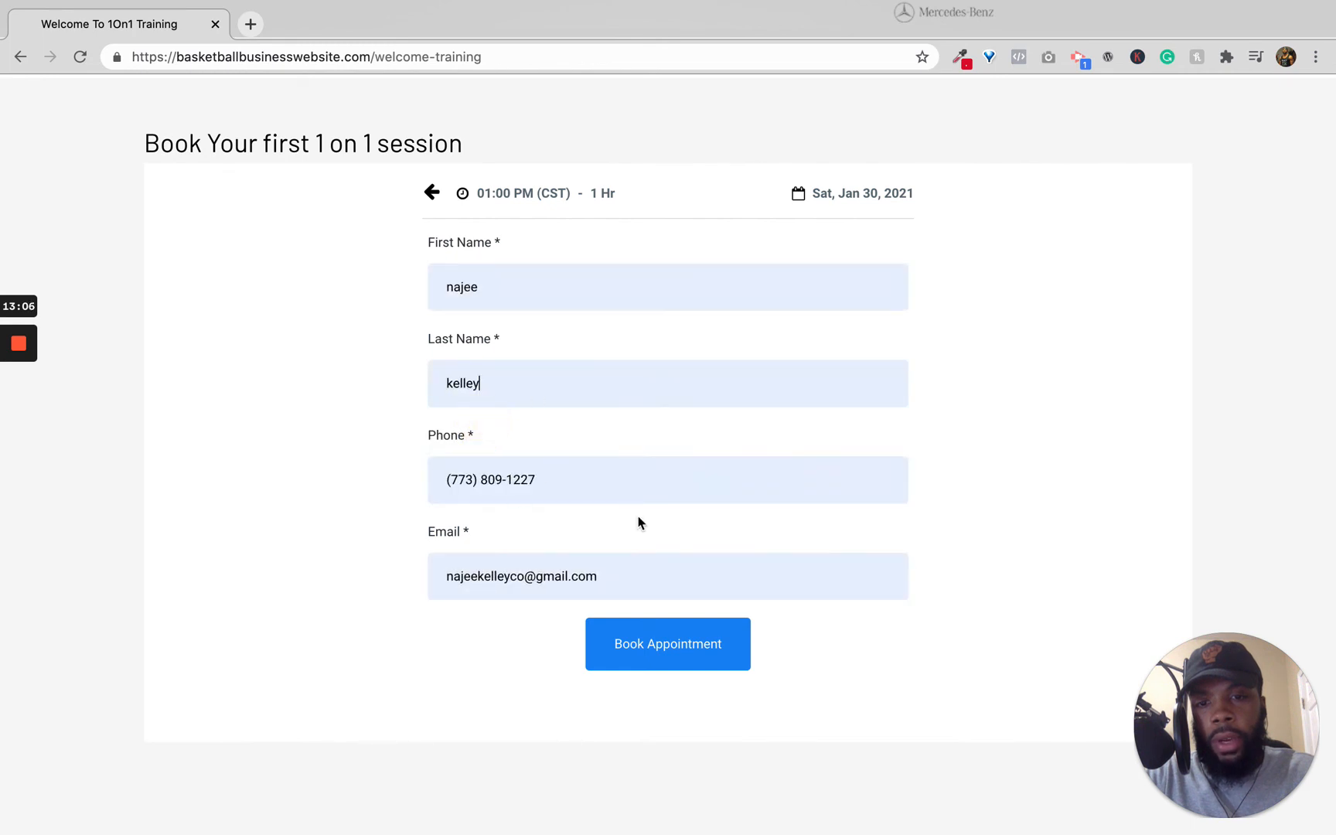
pyautogui.click(673, 648)
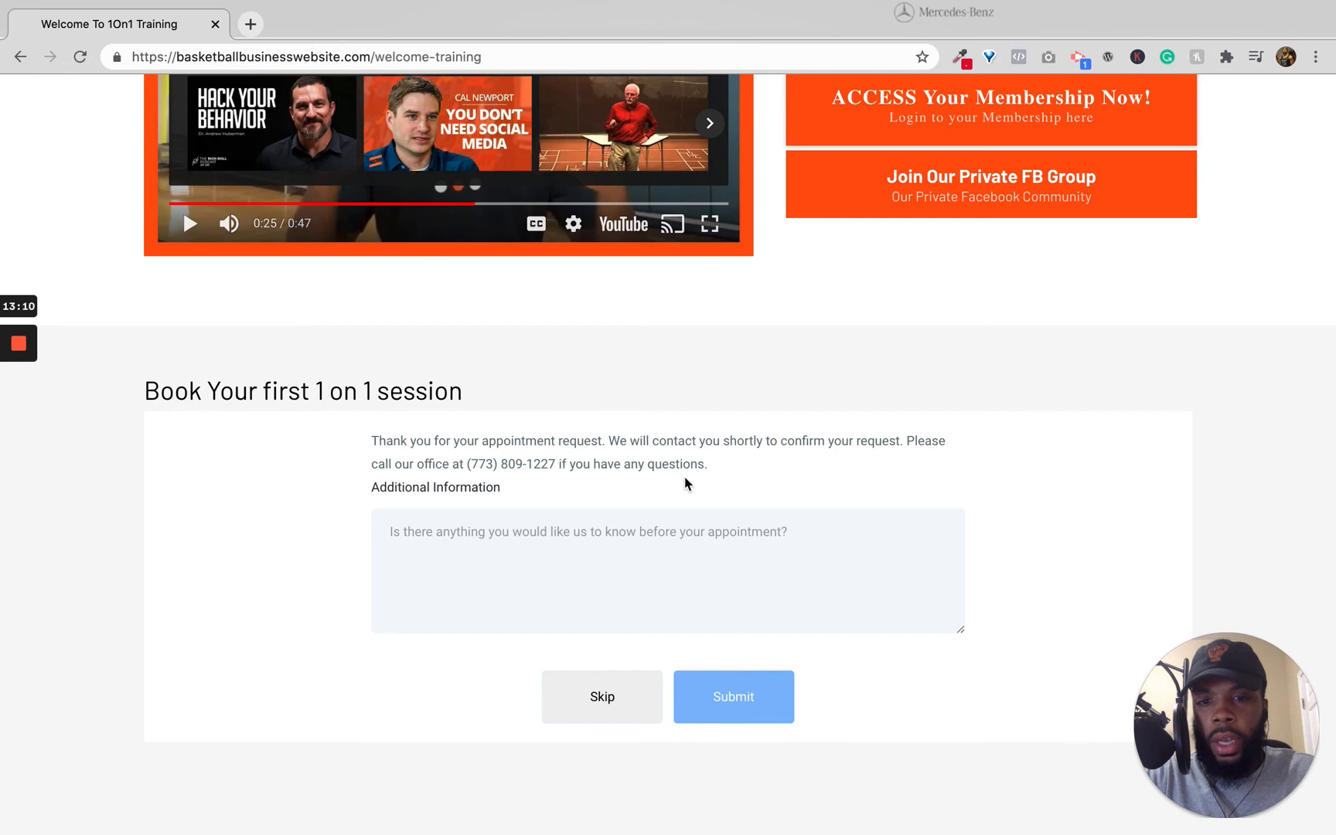
pyautogui.click(454, 536)
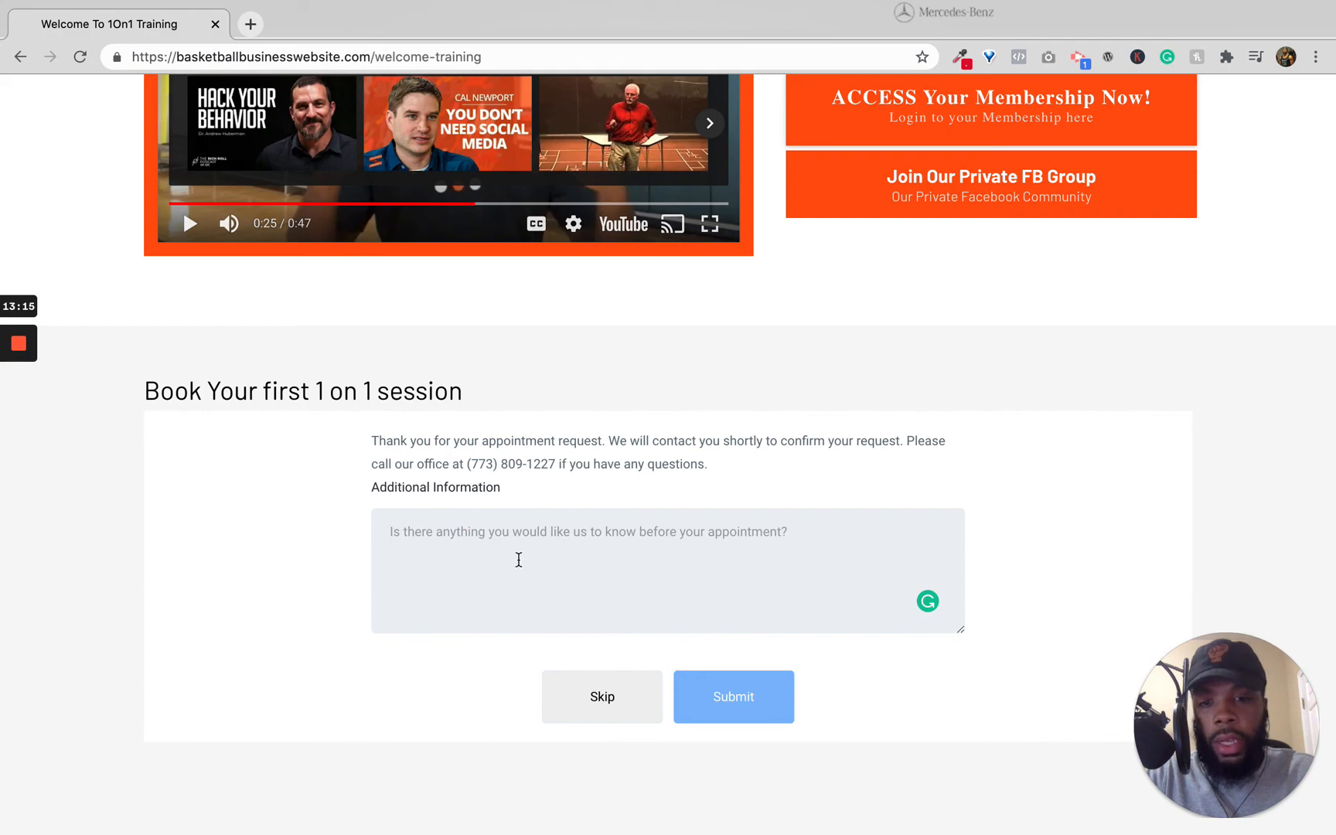
# - Examine the booking calendar element's assigned calendar and redirect action options in the page editor, keeping Use action from calendar builder
pyautogui.hotkey('ctrl', 'Left')
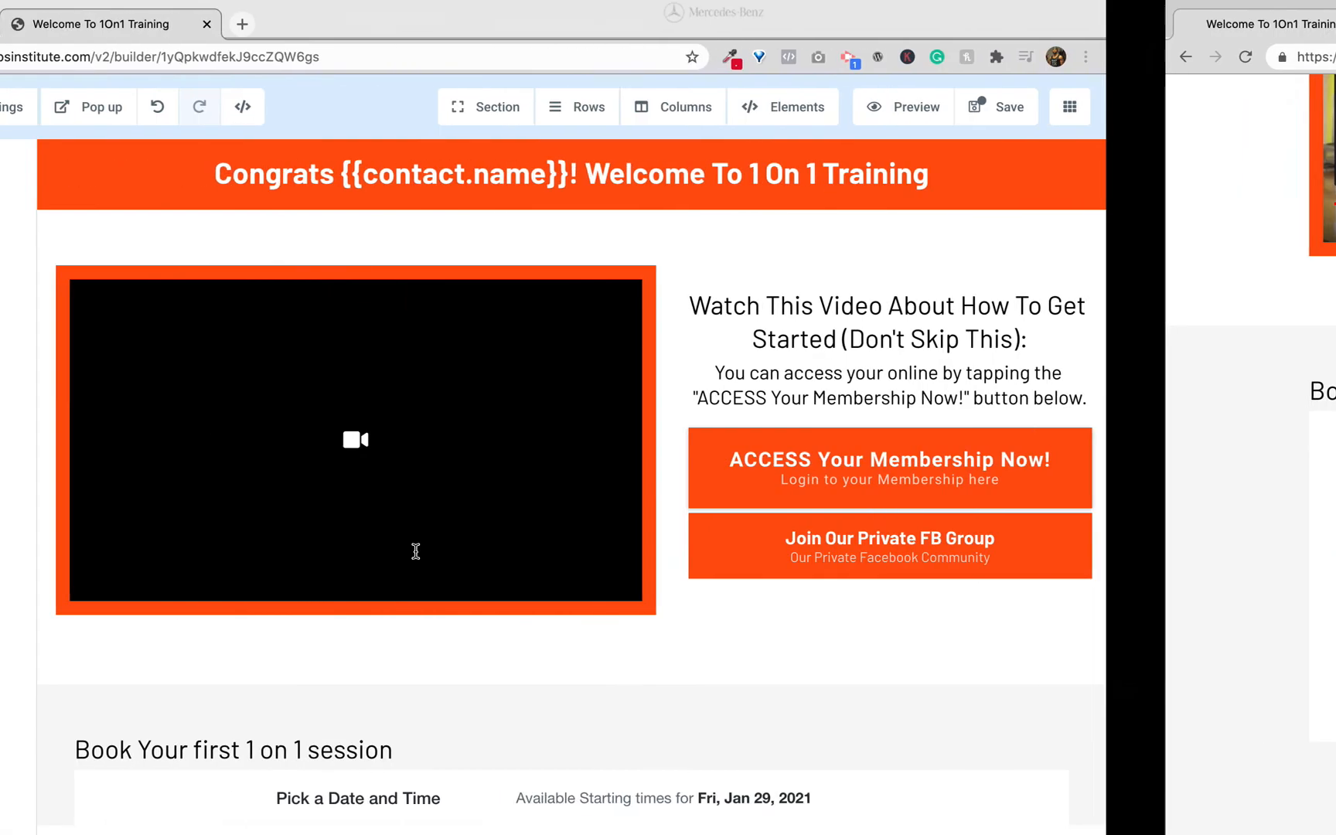
pyautogui.scroll(-10, 429, 537)
pyautogui.click(493, 465)
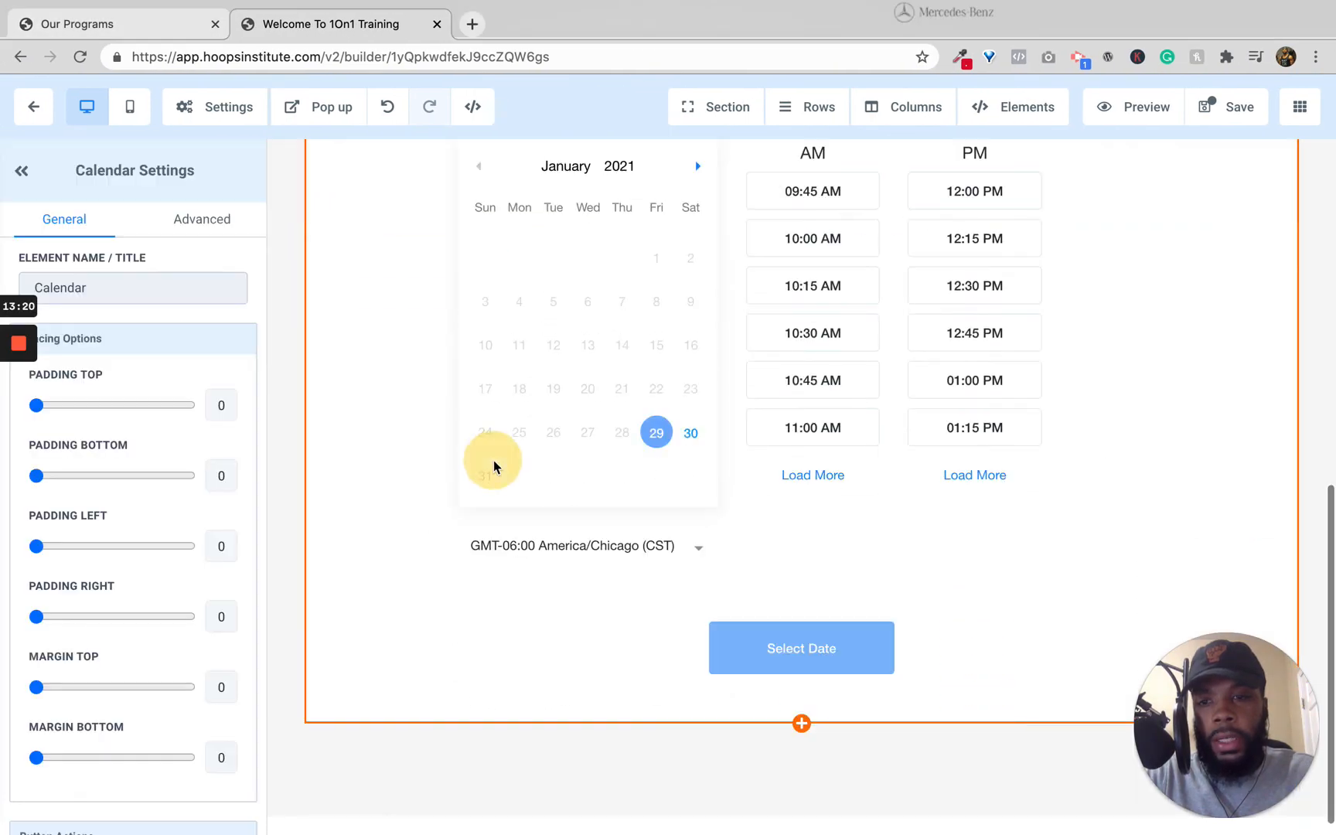
pyautogui.scroll(-4, 171, 554)
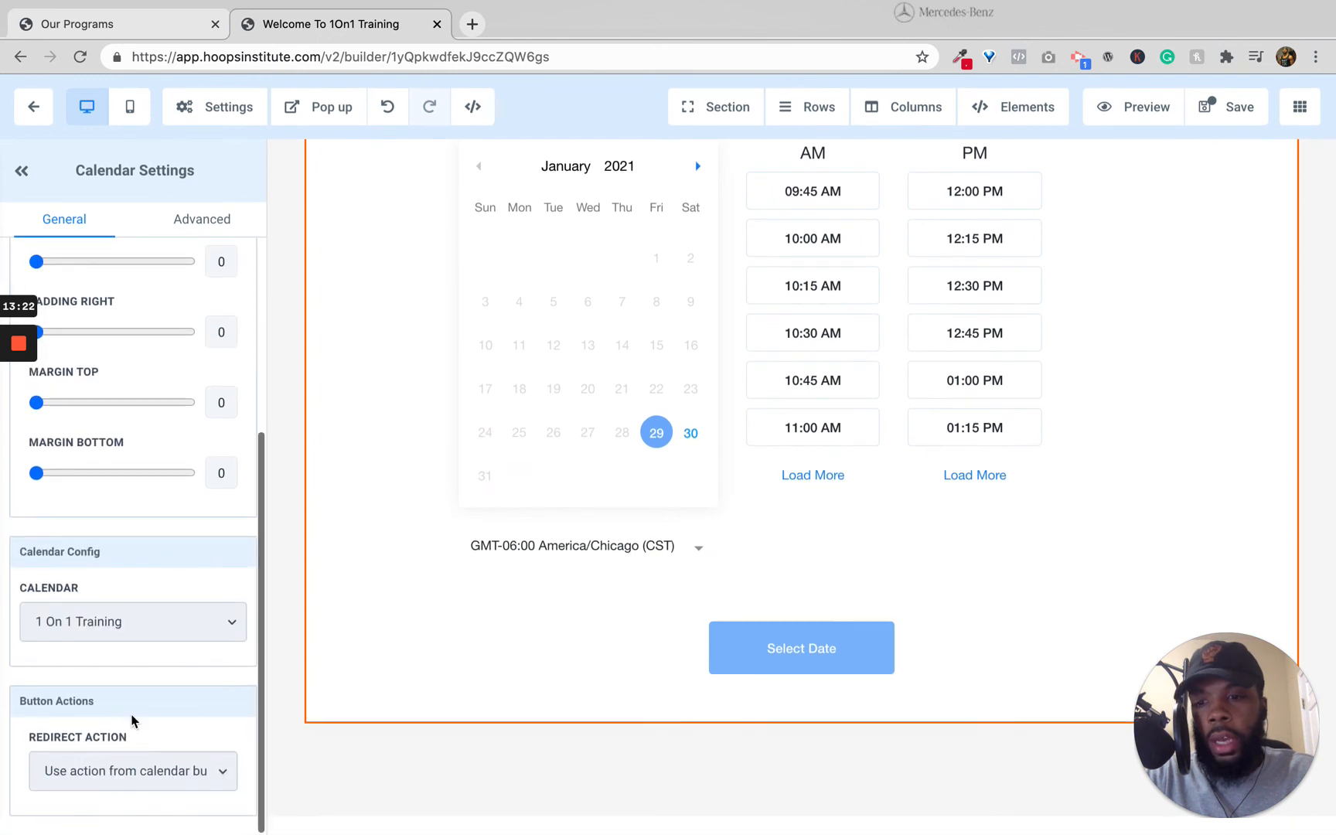
pyautogui.click(131, 771)
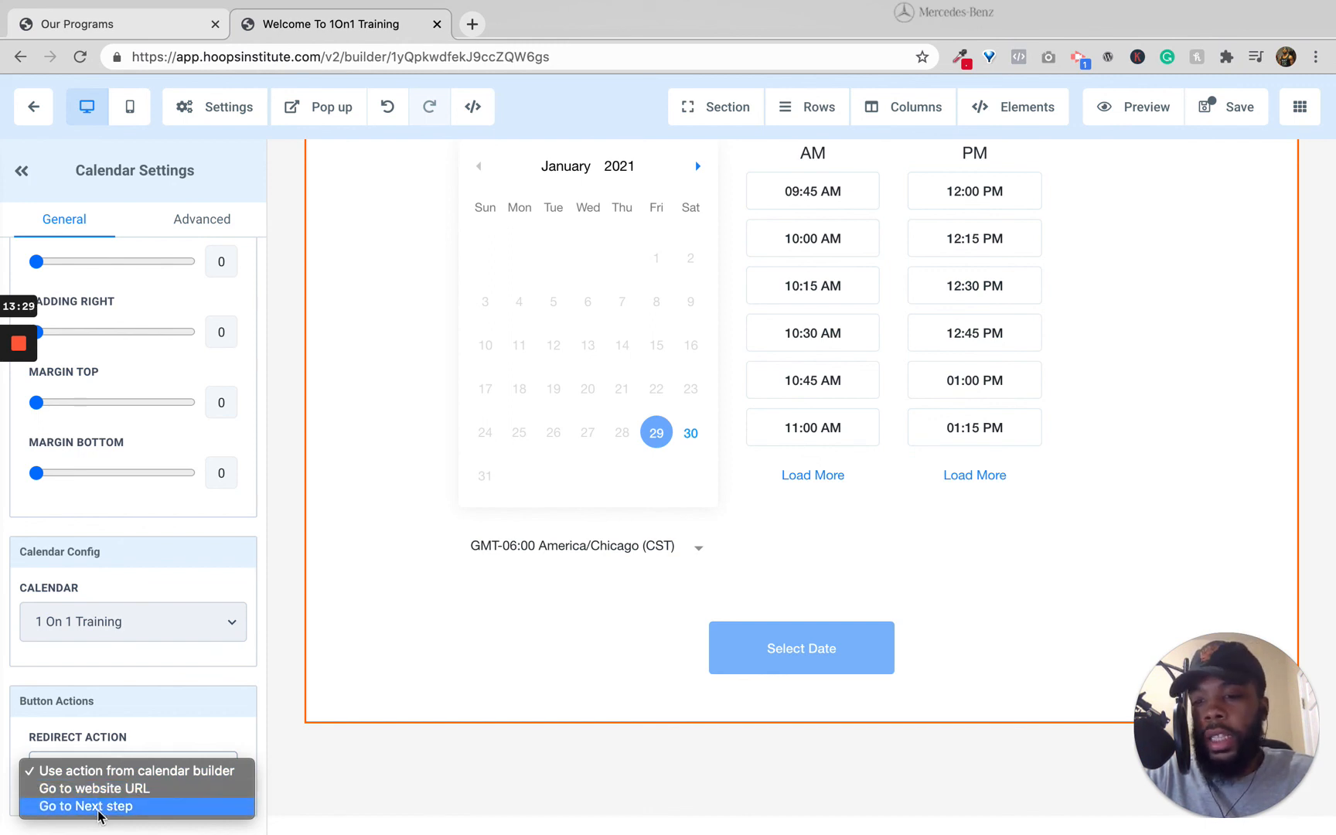
pyautogui.click(140, 751)
# - Review the live welcome page and the 1 On 1 Training Membership page, and return to the Our Programs page's student plans
pyautogui.hotkey('ctrl', 'Right')
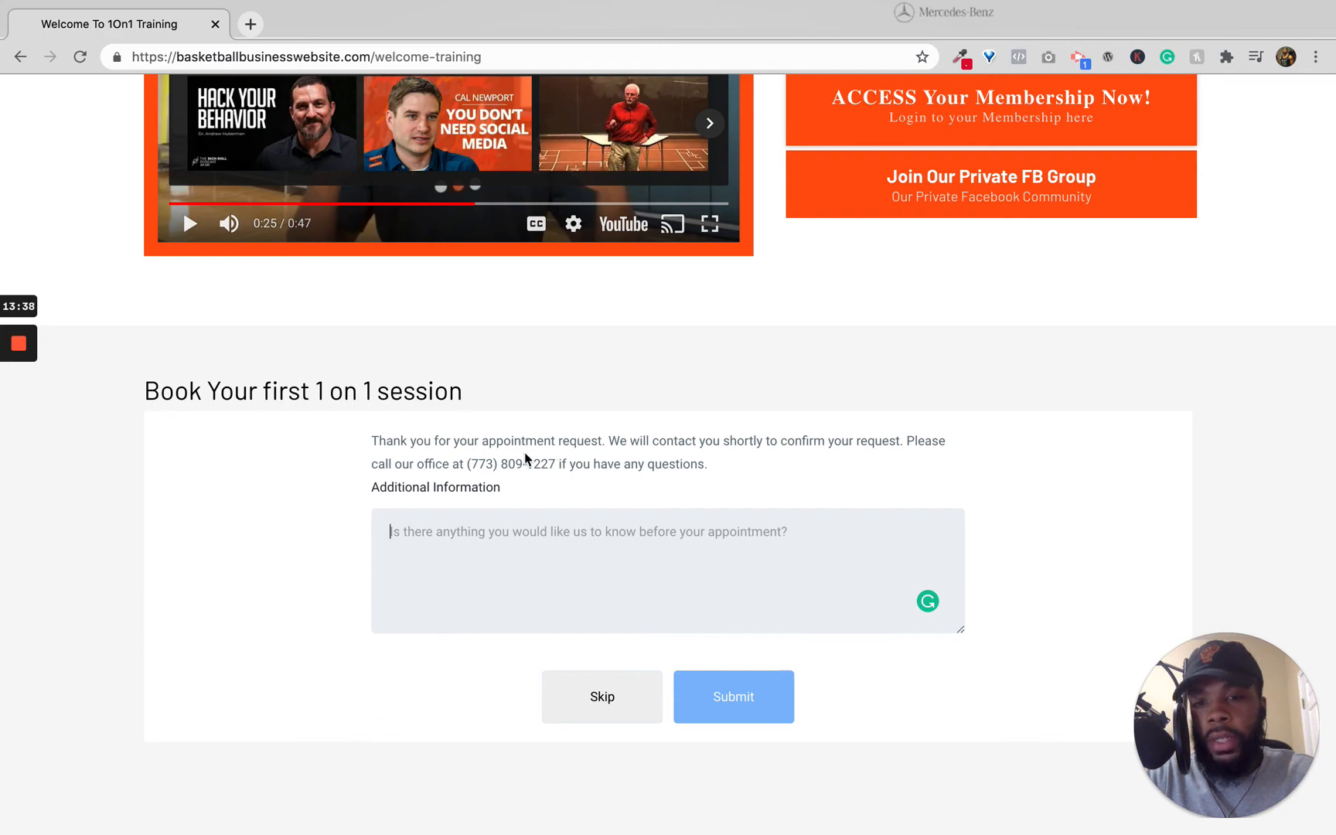
pyautogui.scroll(4, 498, 549)
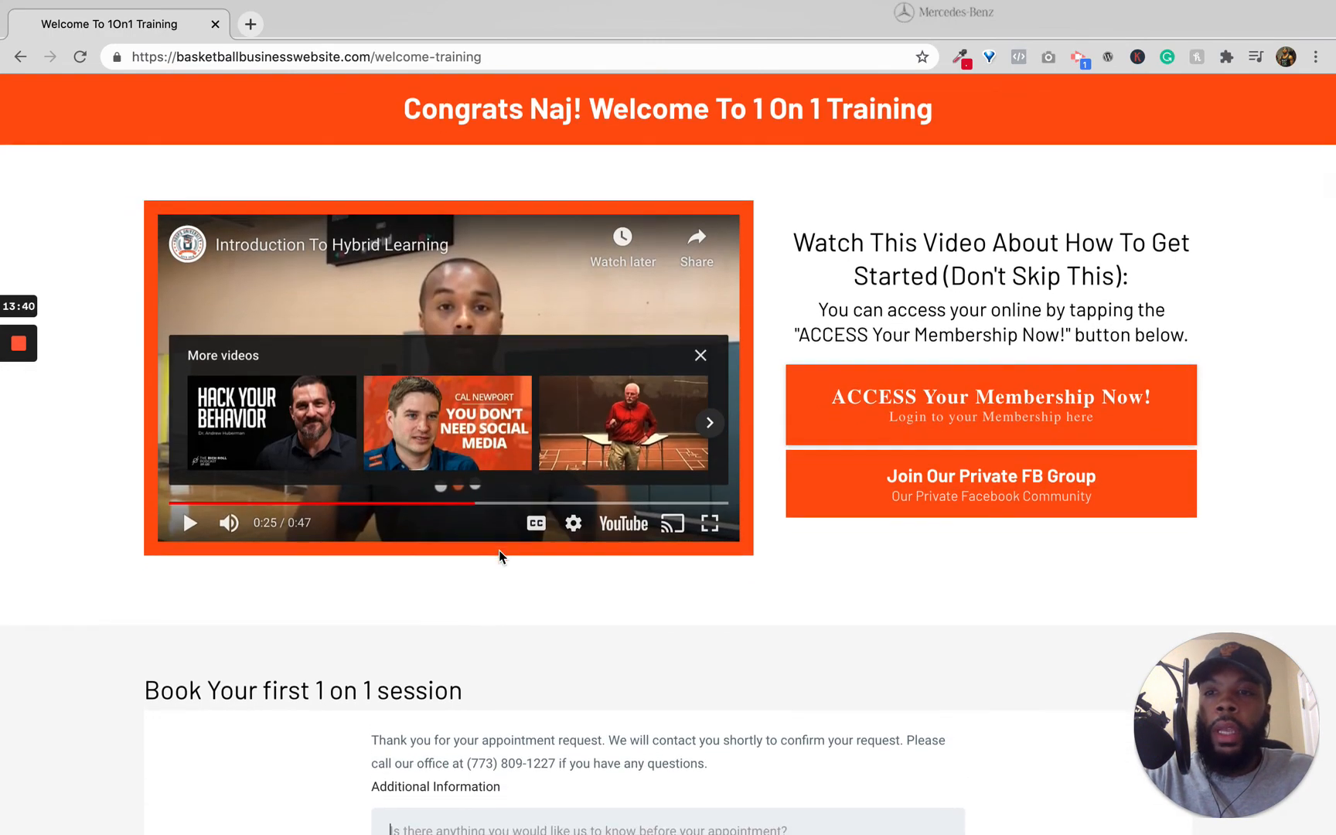
pyautogui.hotkey('ctrl', 'Left')
pyautogui.hotkey('ctrl', 'Left')
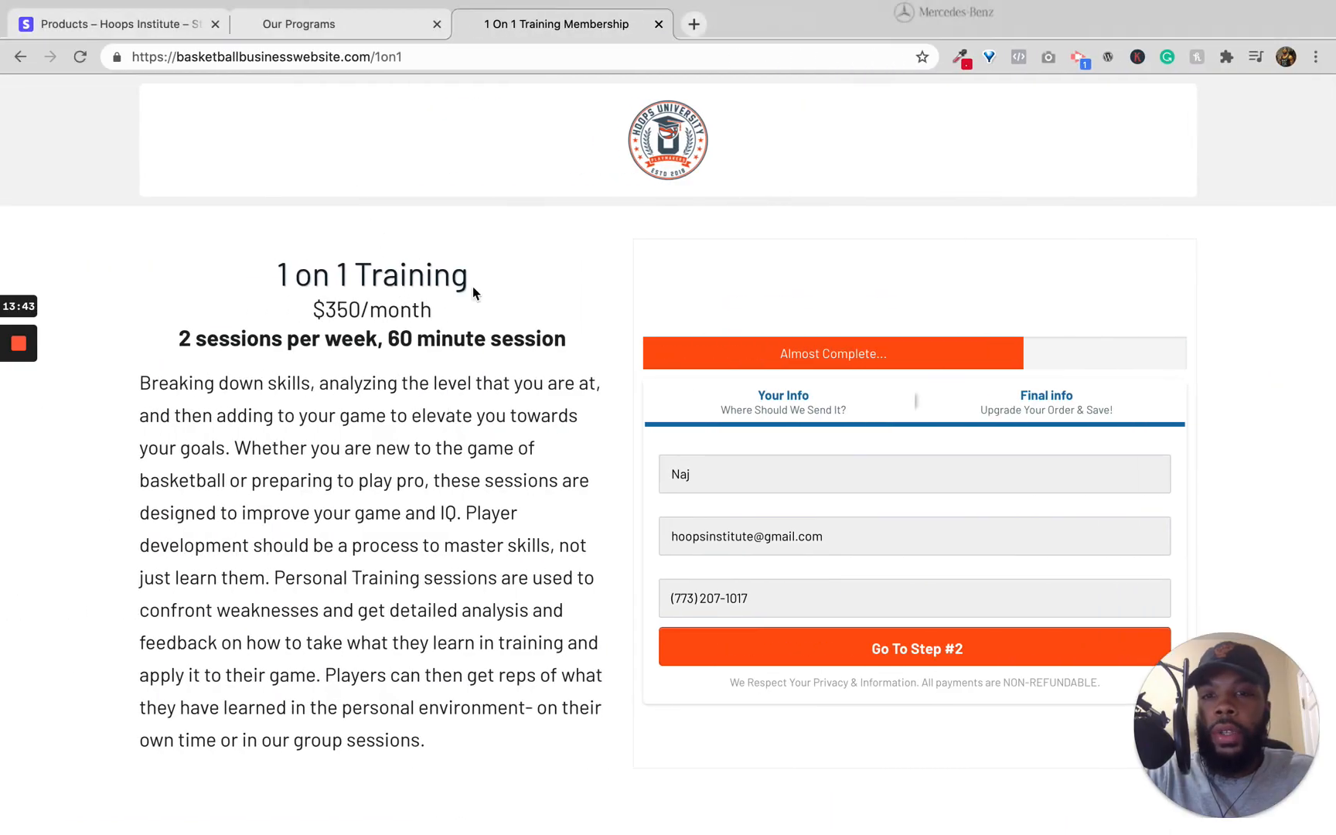
pyautogui.click(383, 24)
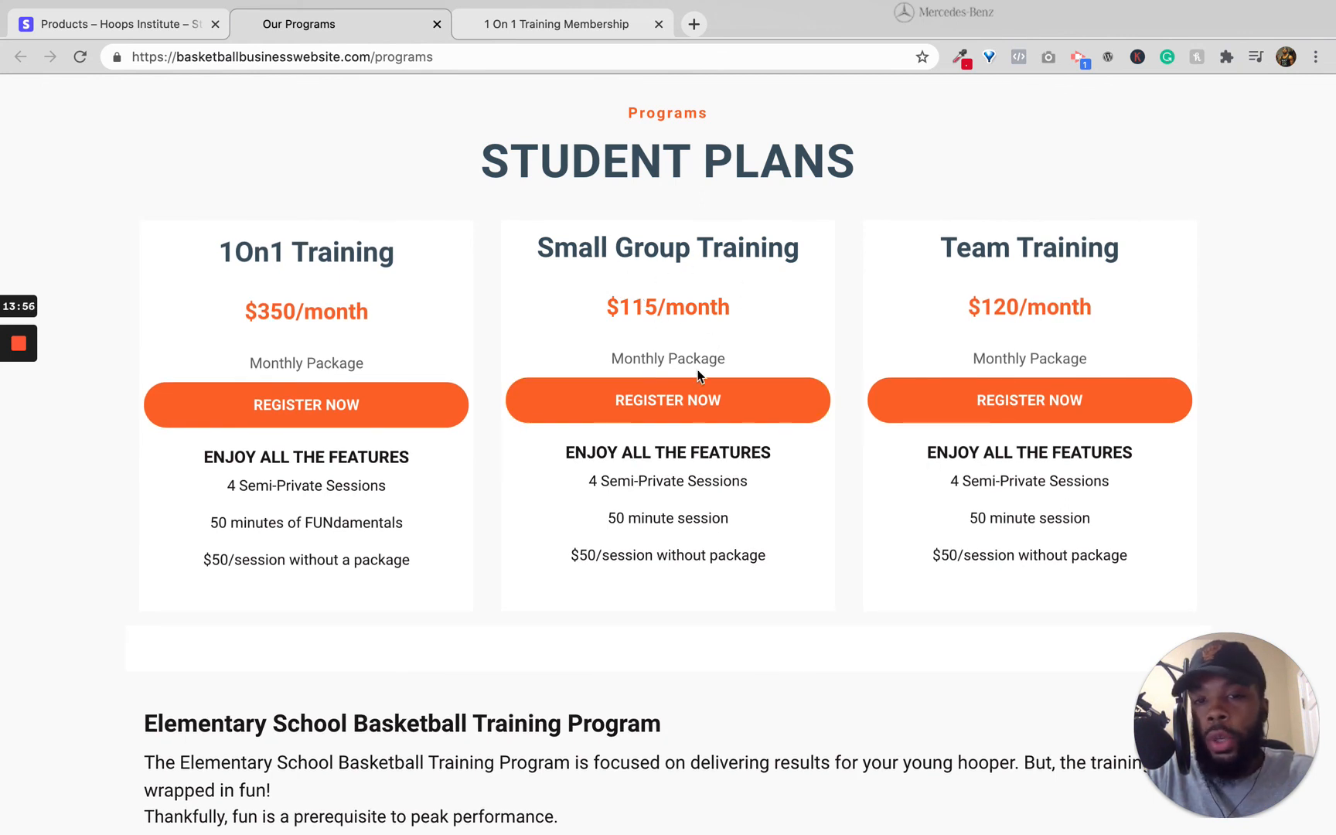
pyautogui.hotkey('ctrl', 'Right')
pyautogui.moveTo(16, 348)
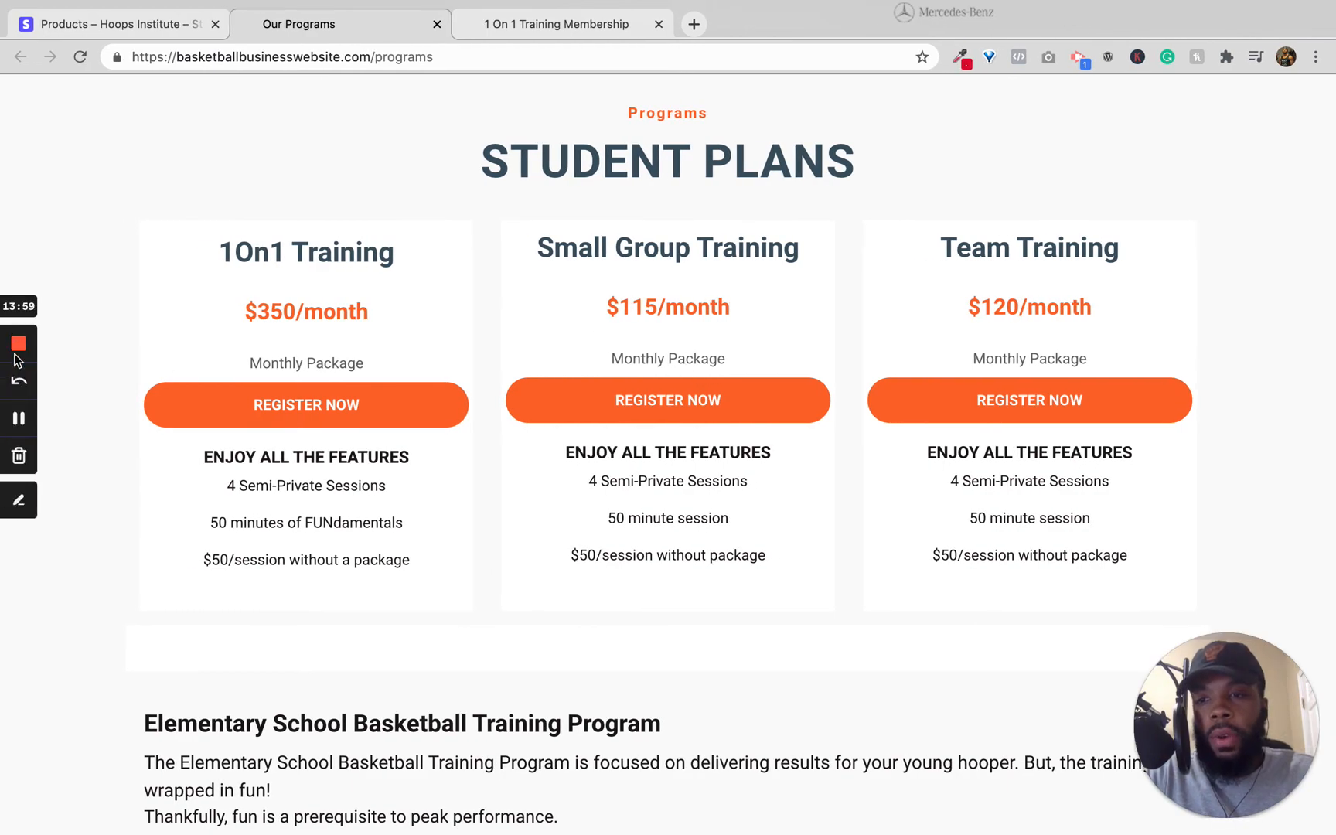